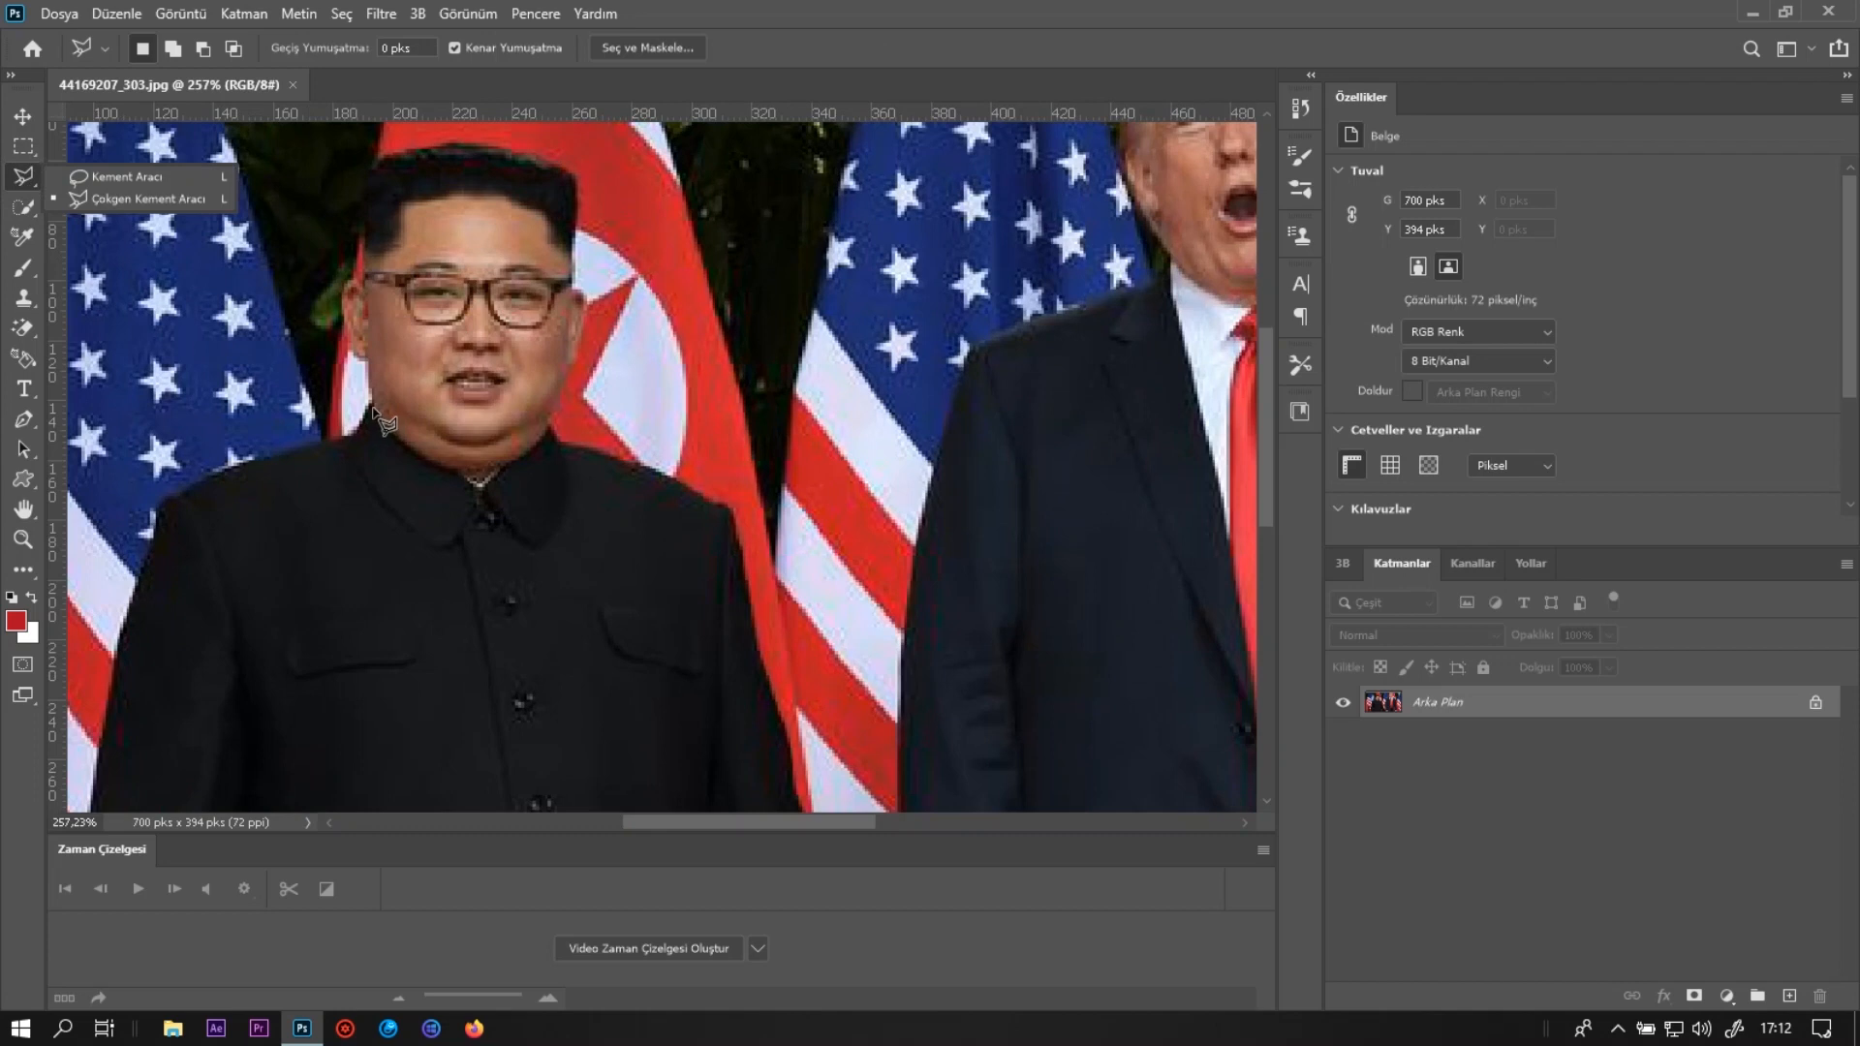
Outline the head of the man in the black suit with a closed Polygonal Lasso selection.
click(373, 408)
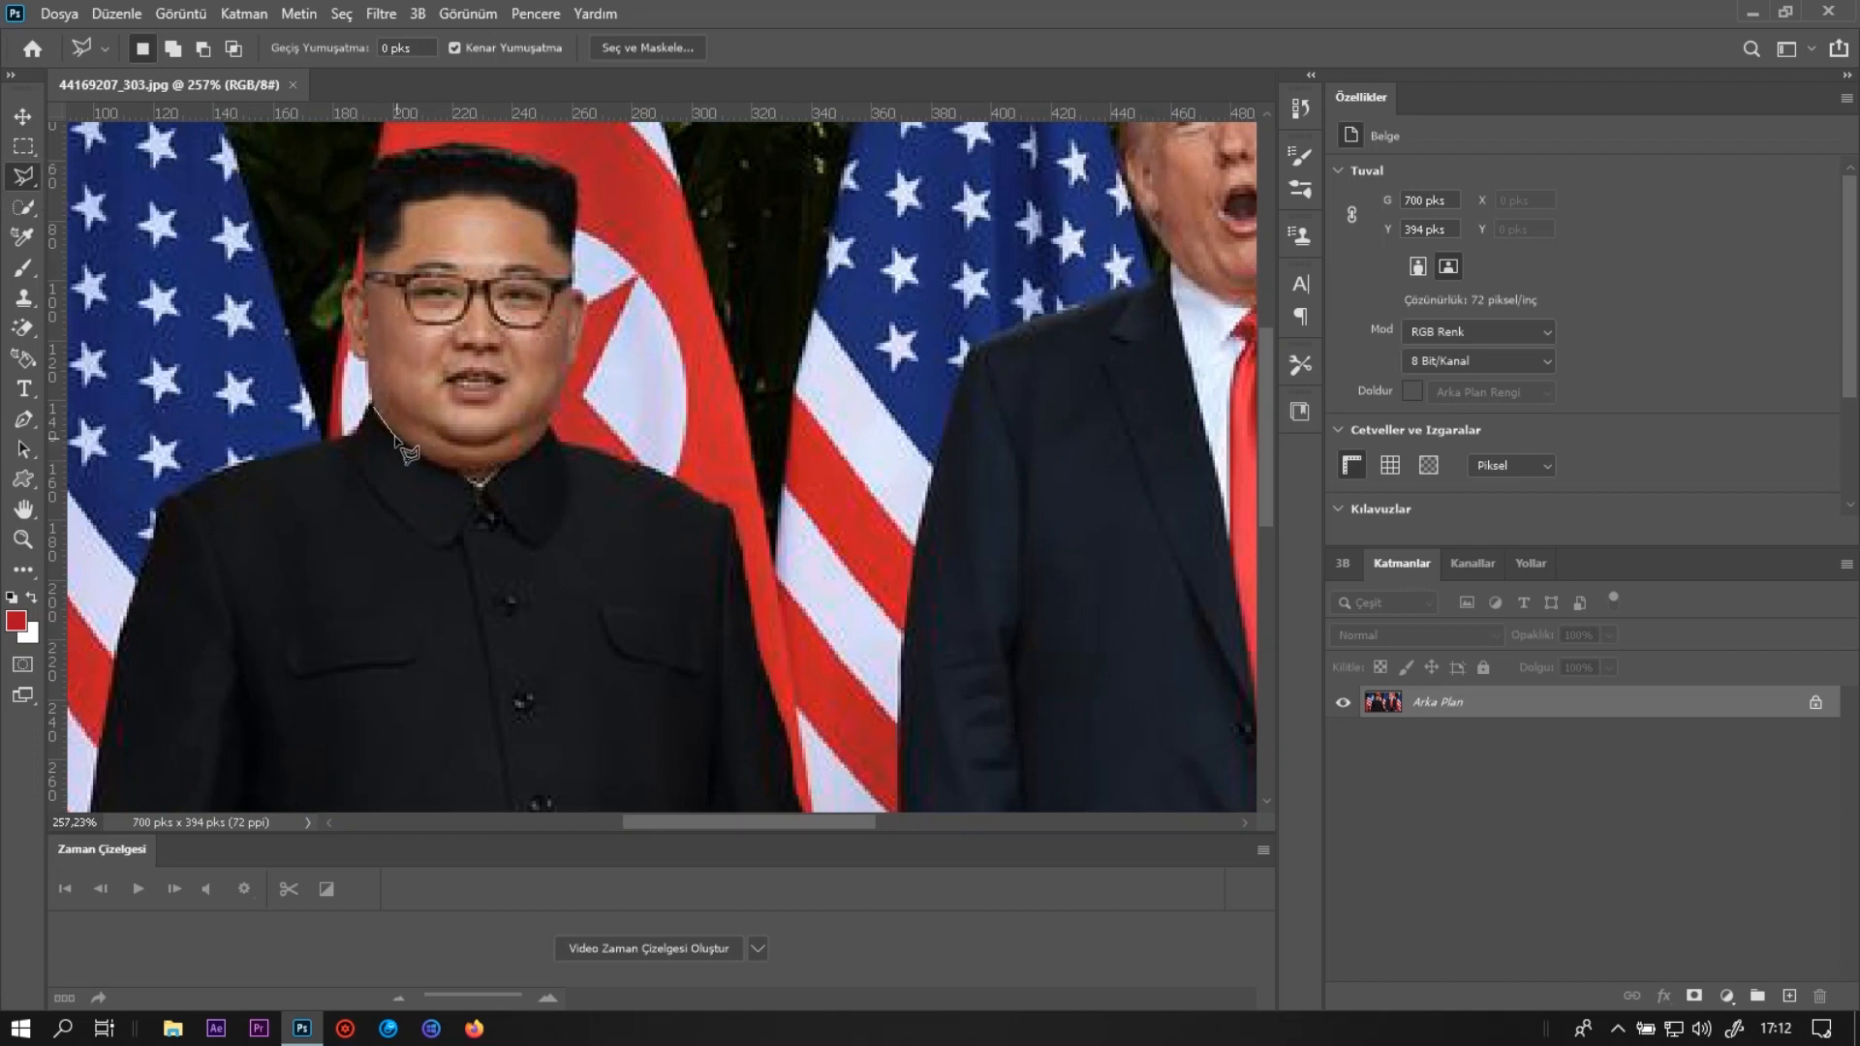
click(428, 462)
click(564, 375)
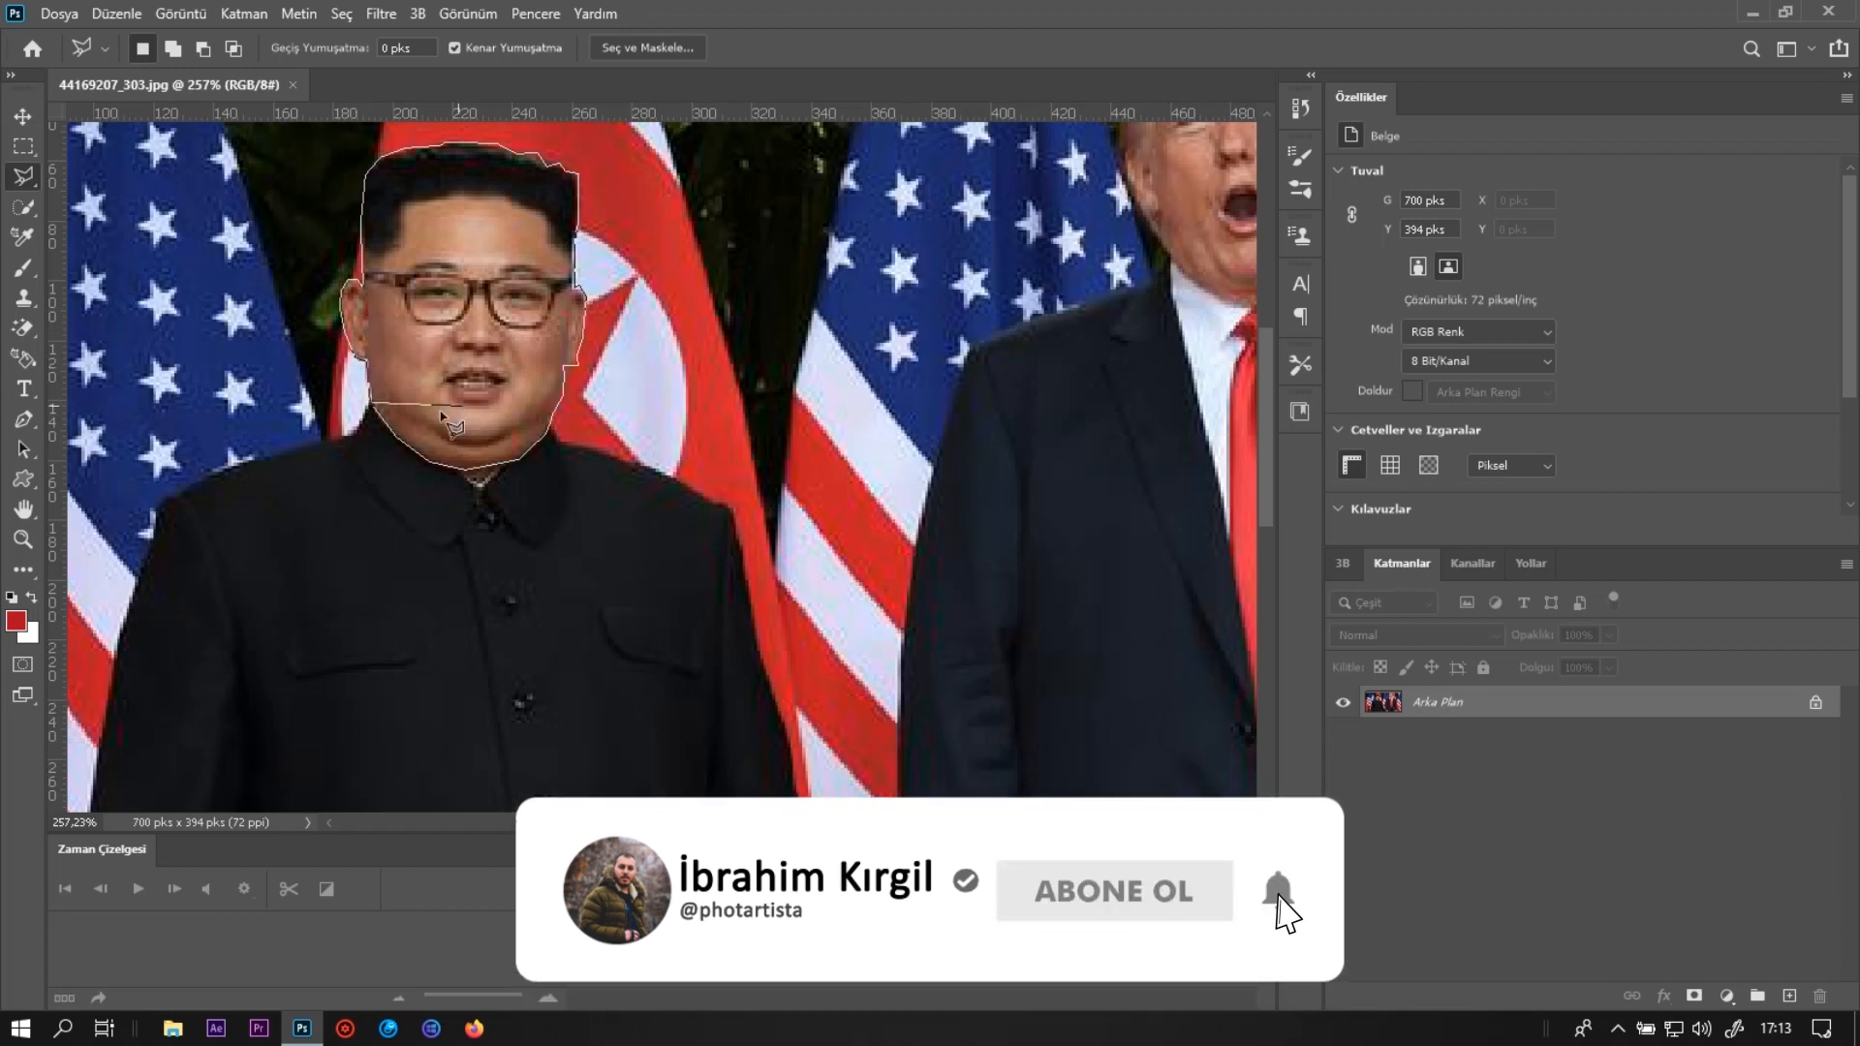
click(388, 426)
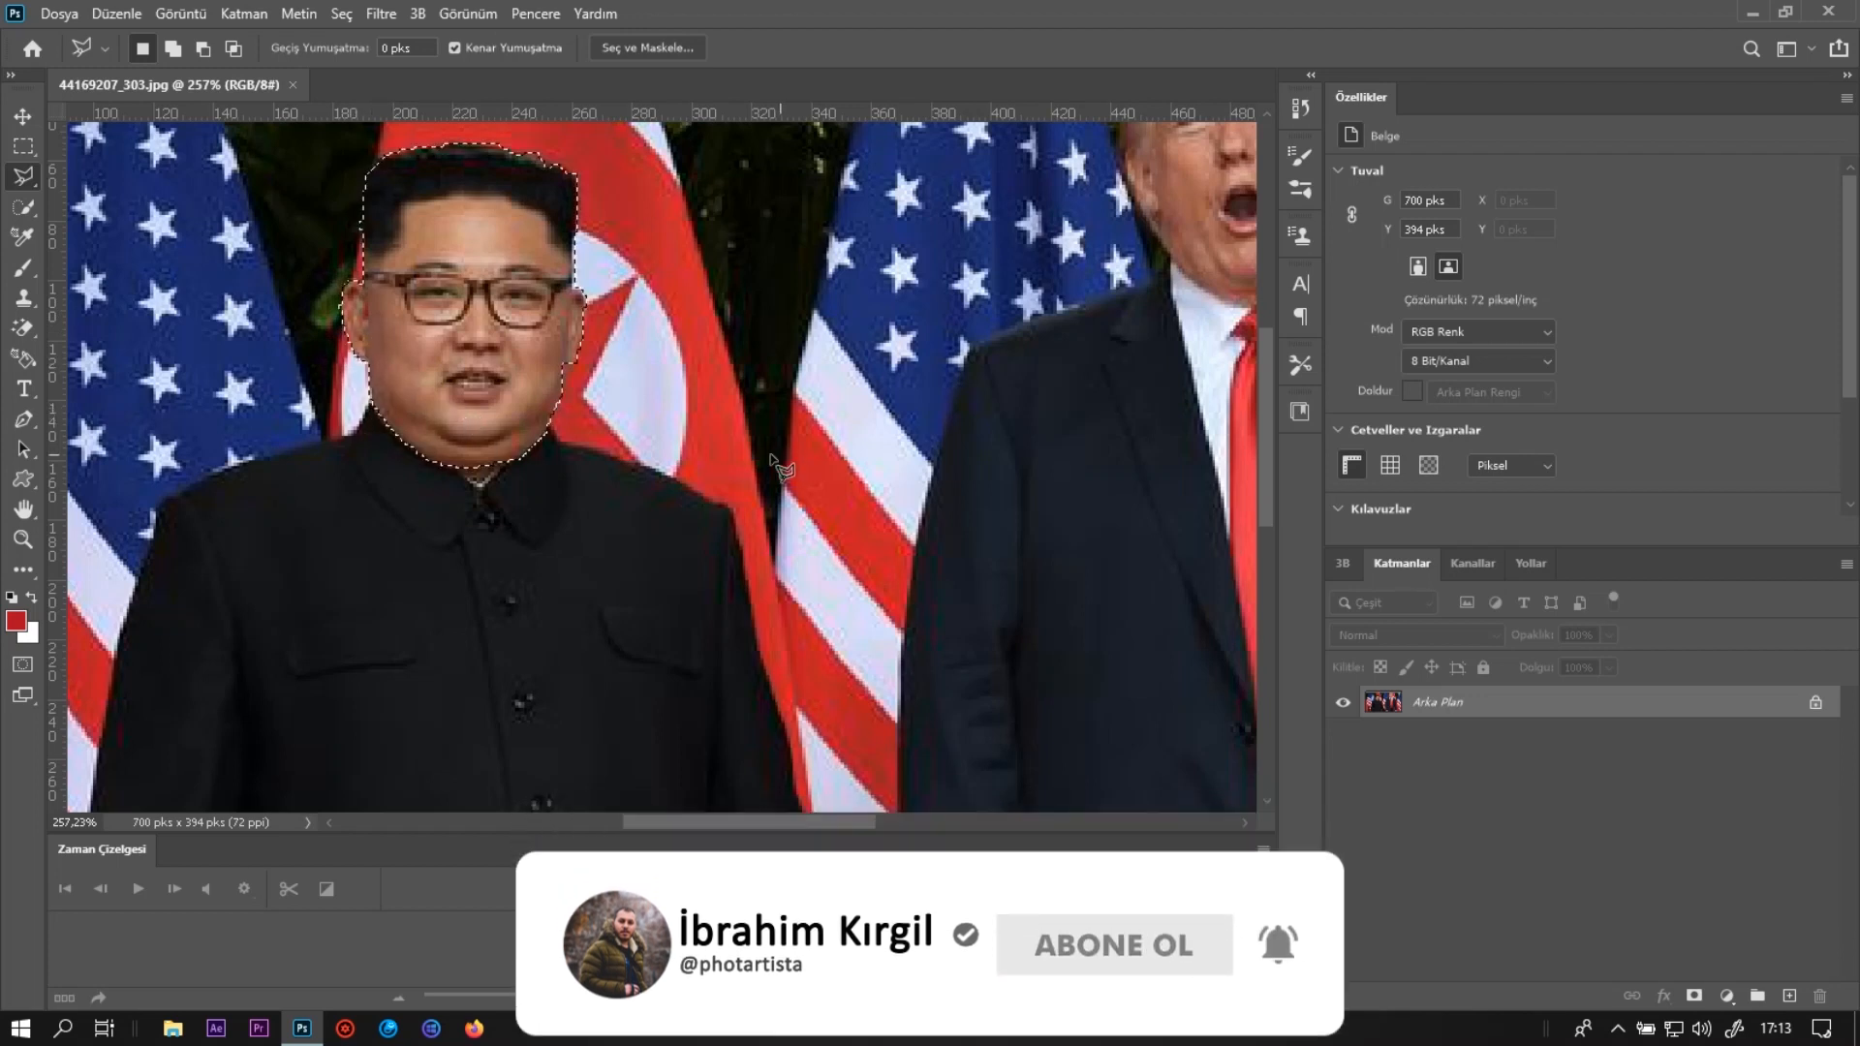
Refine the head selection's edge with a 1 px radius in Select and Mask and cut it to a new layer.
click(645, 48)
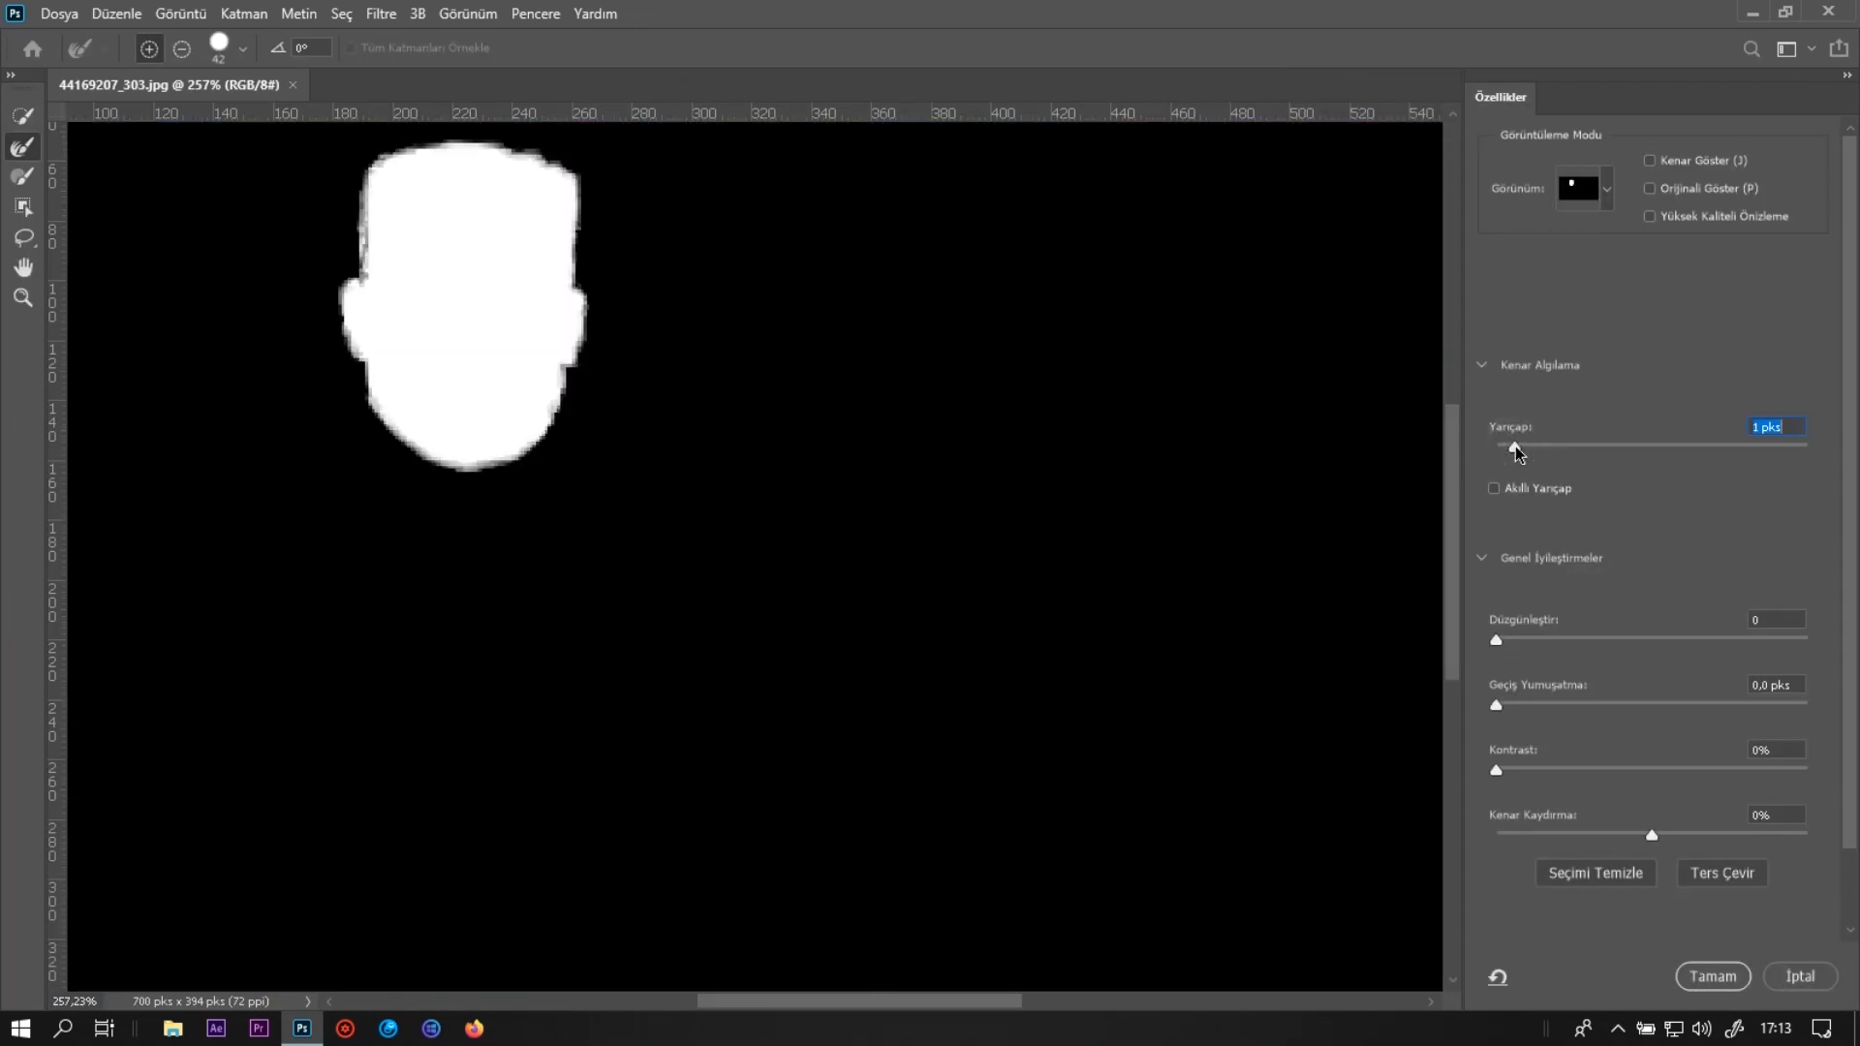
click(1729, 978)
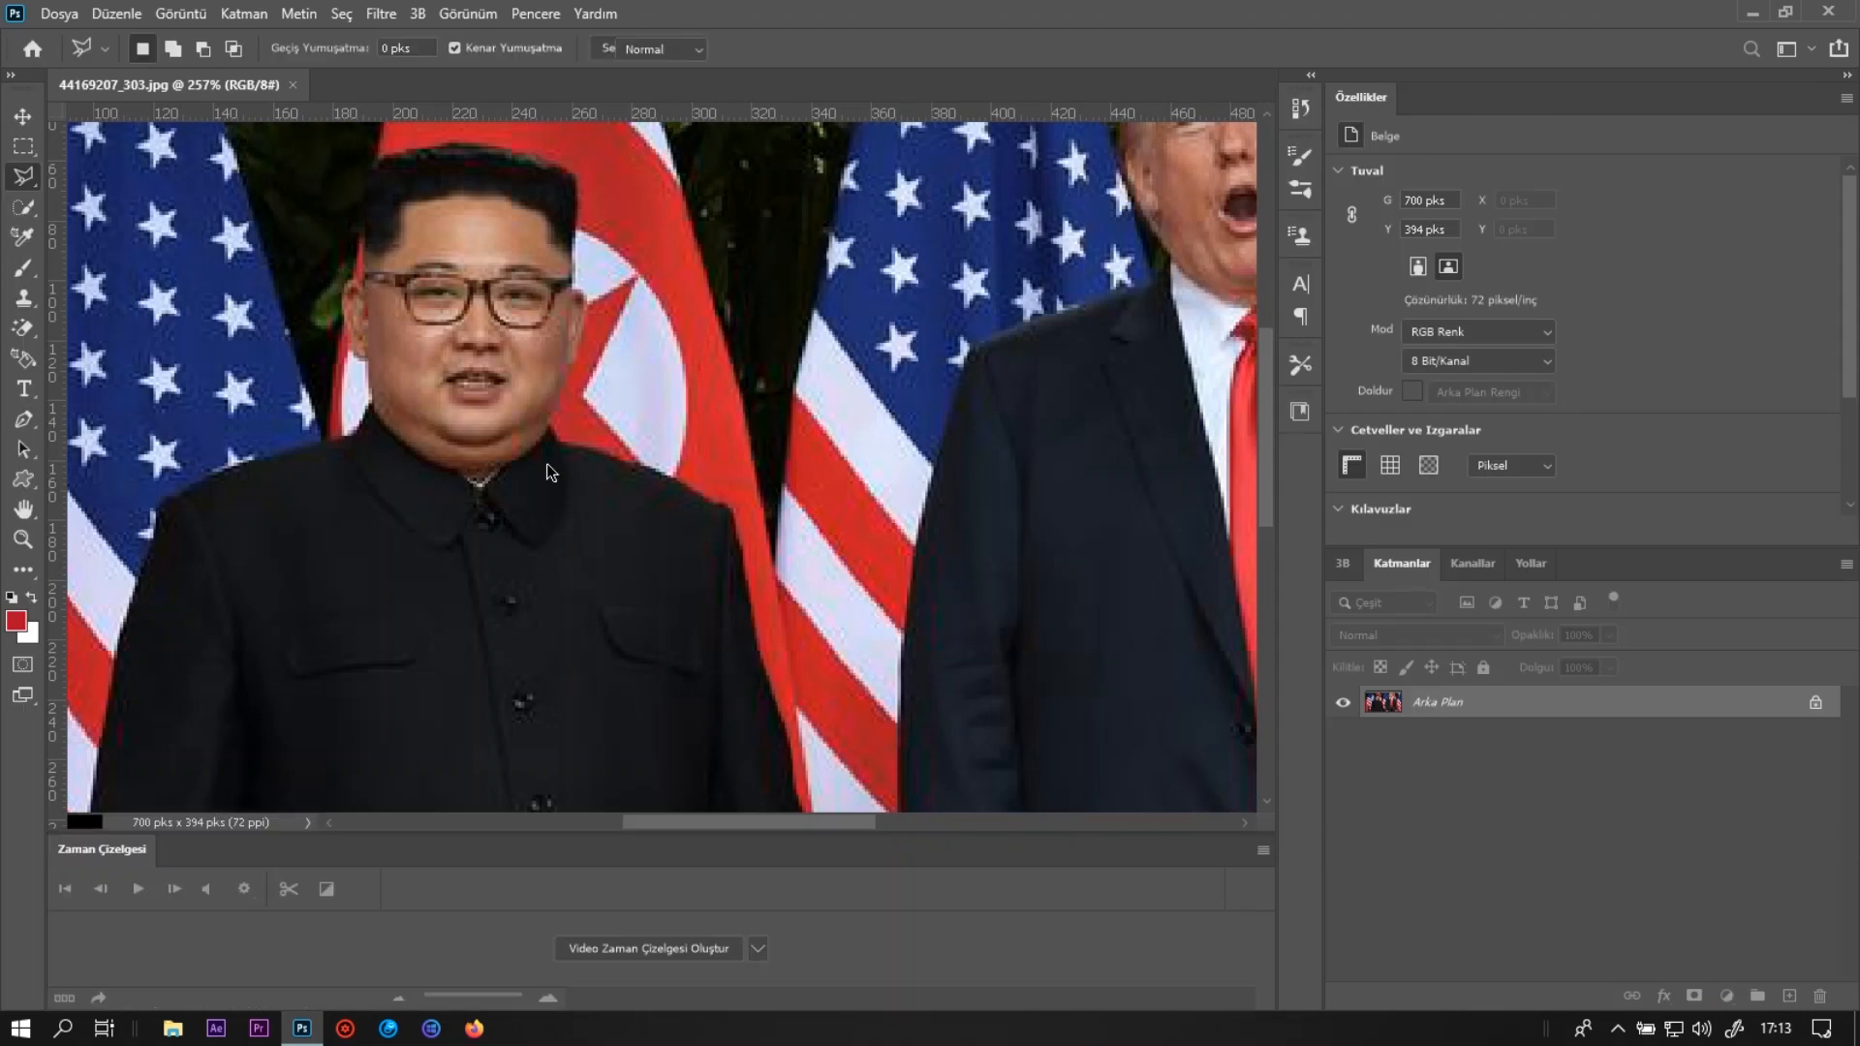
right_click(452, 350)
click(583, 528)
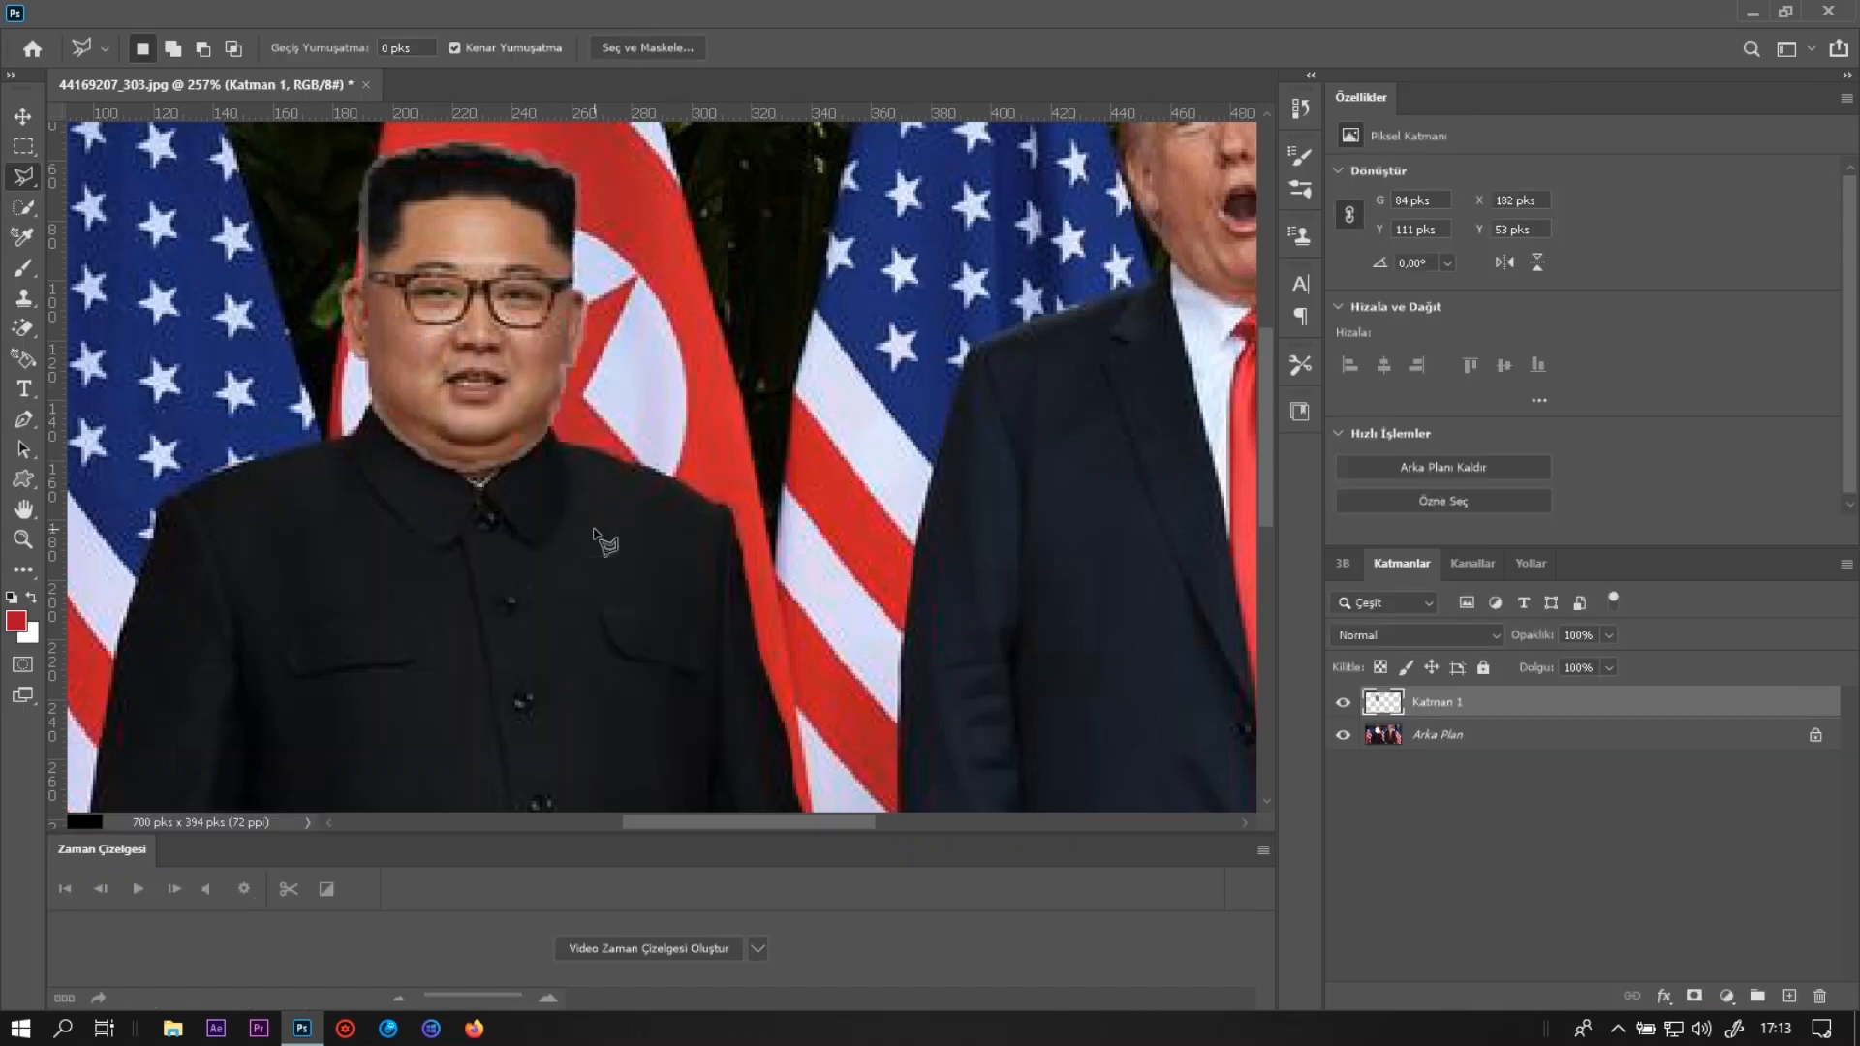
On the background layer, outline the head of the man with the red tie using the Polygonal Lasso.
drag(850, 822, 949, 820)
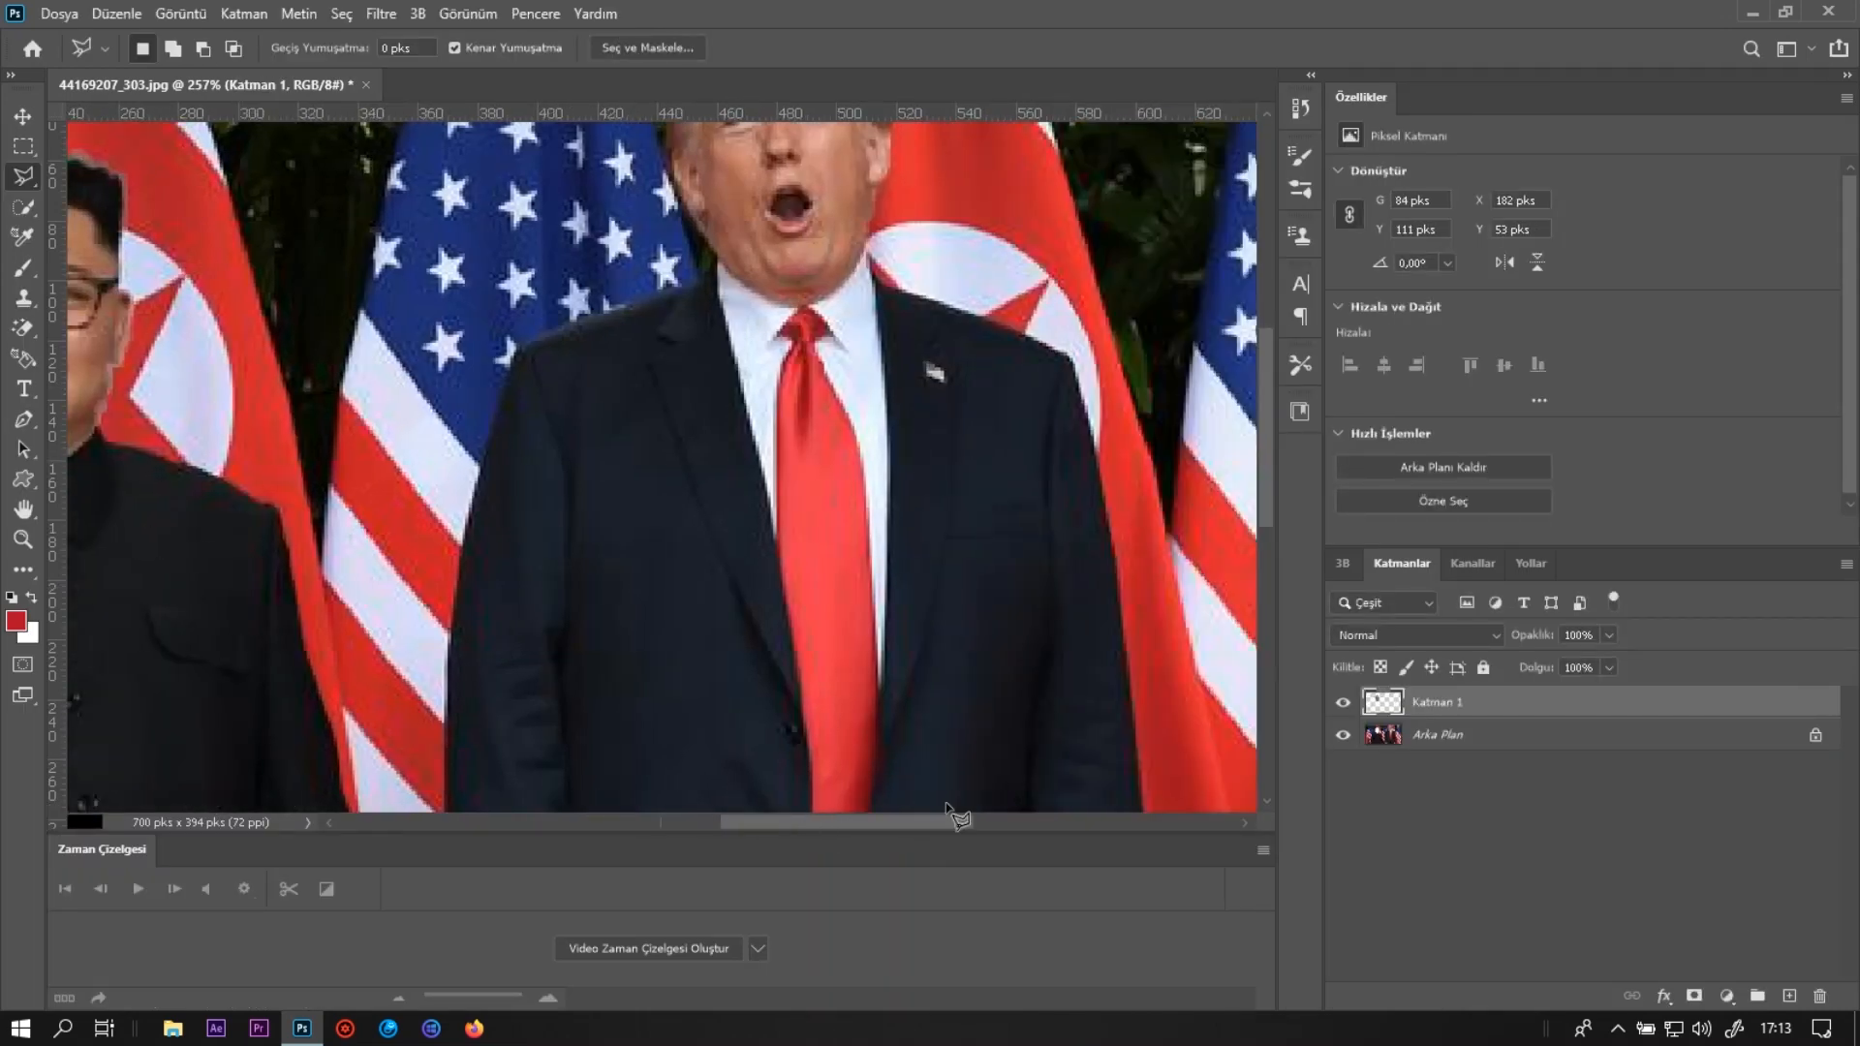
scroll(957, 813, up, 8)
click(1805, 745)
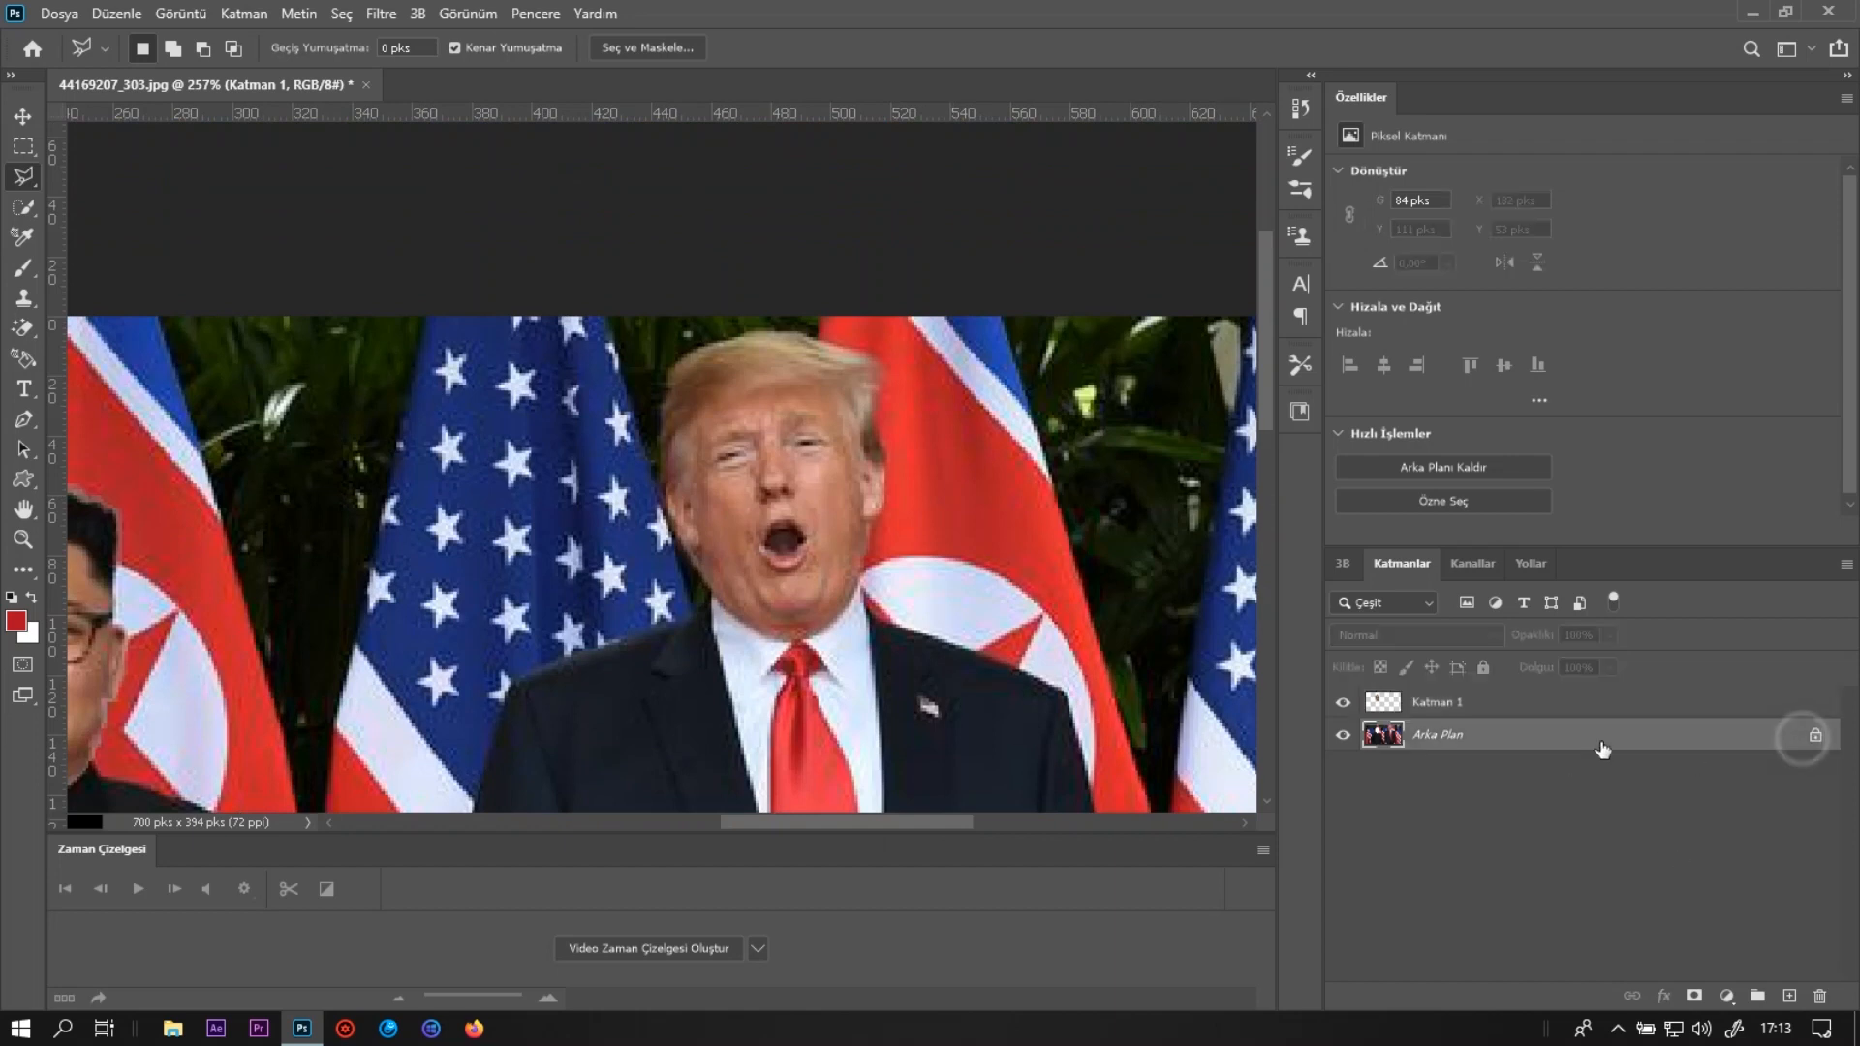
click(714, 598)
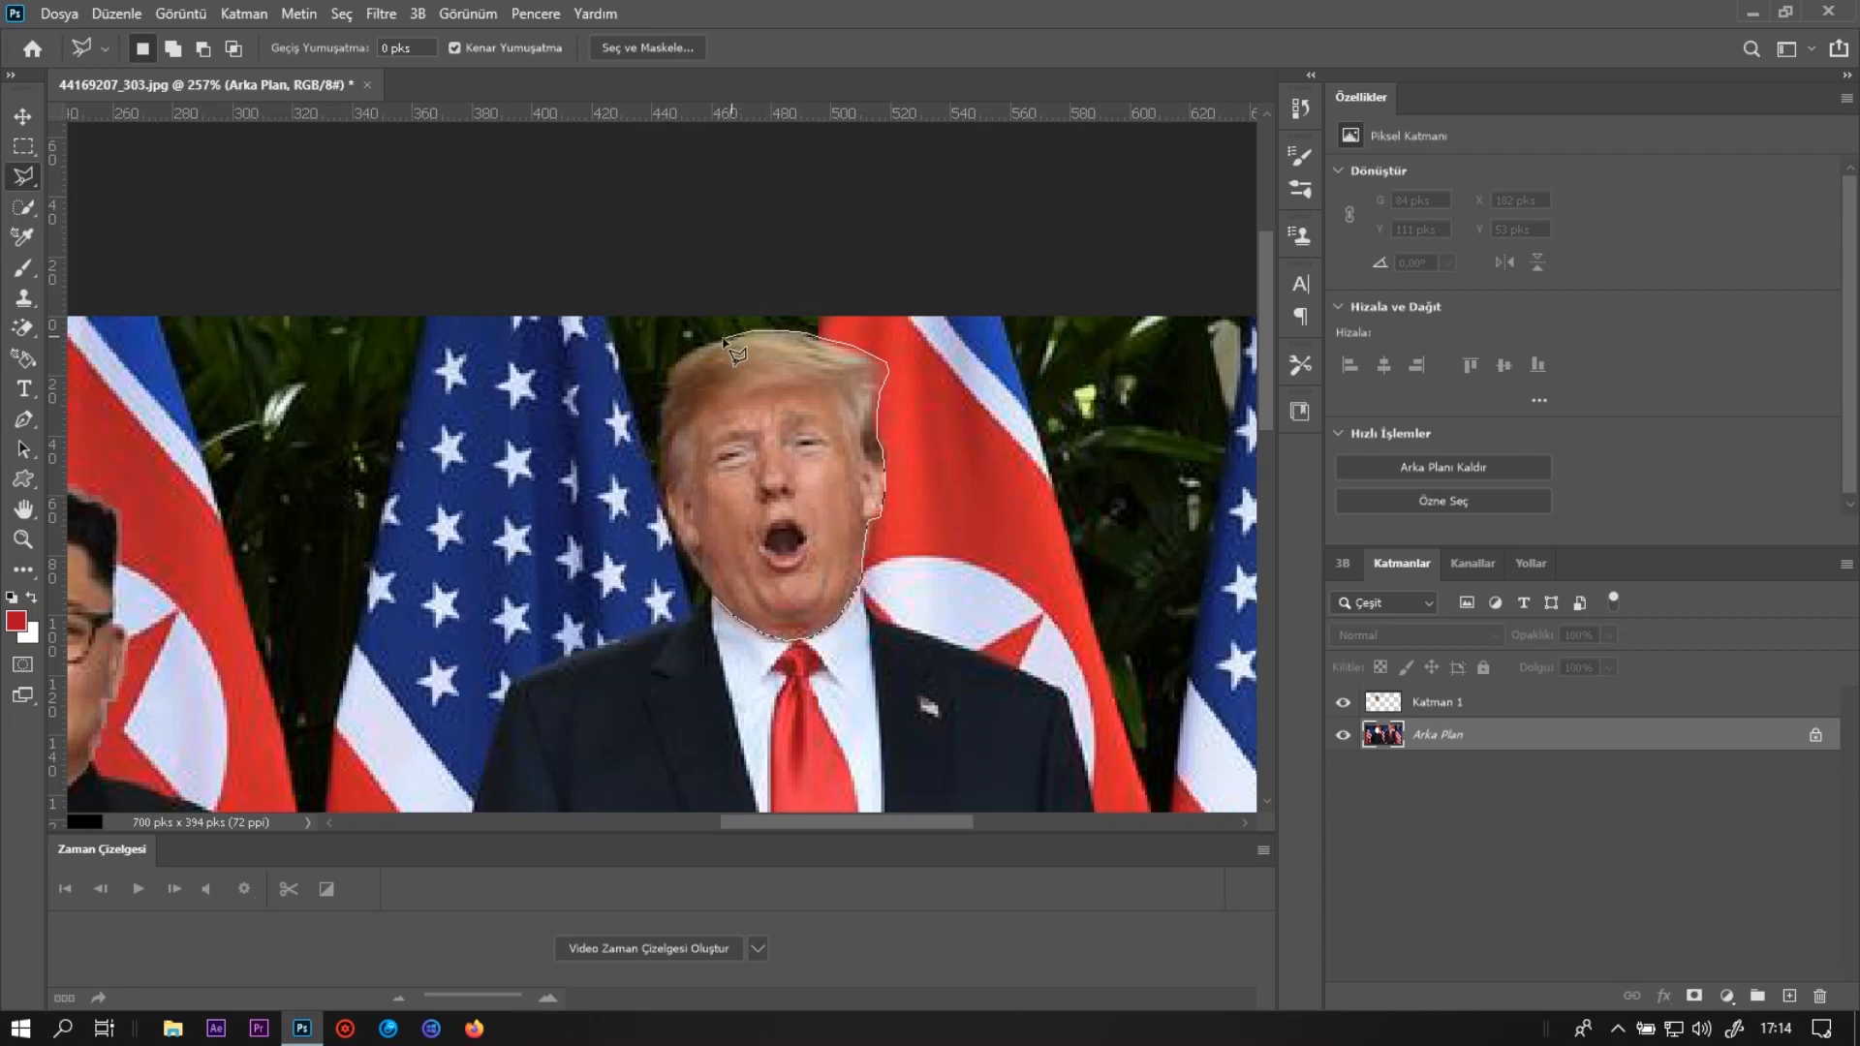
click(683, 360)
click(662, 472)
double_click(725, 608)
Refine this selection's edge with a 2 px radius in Select and Mask and put the head on its own new layer.
click(628, 48)
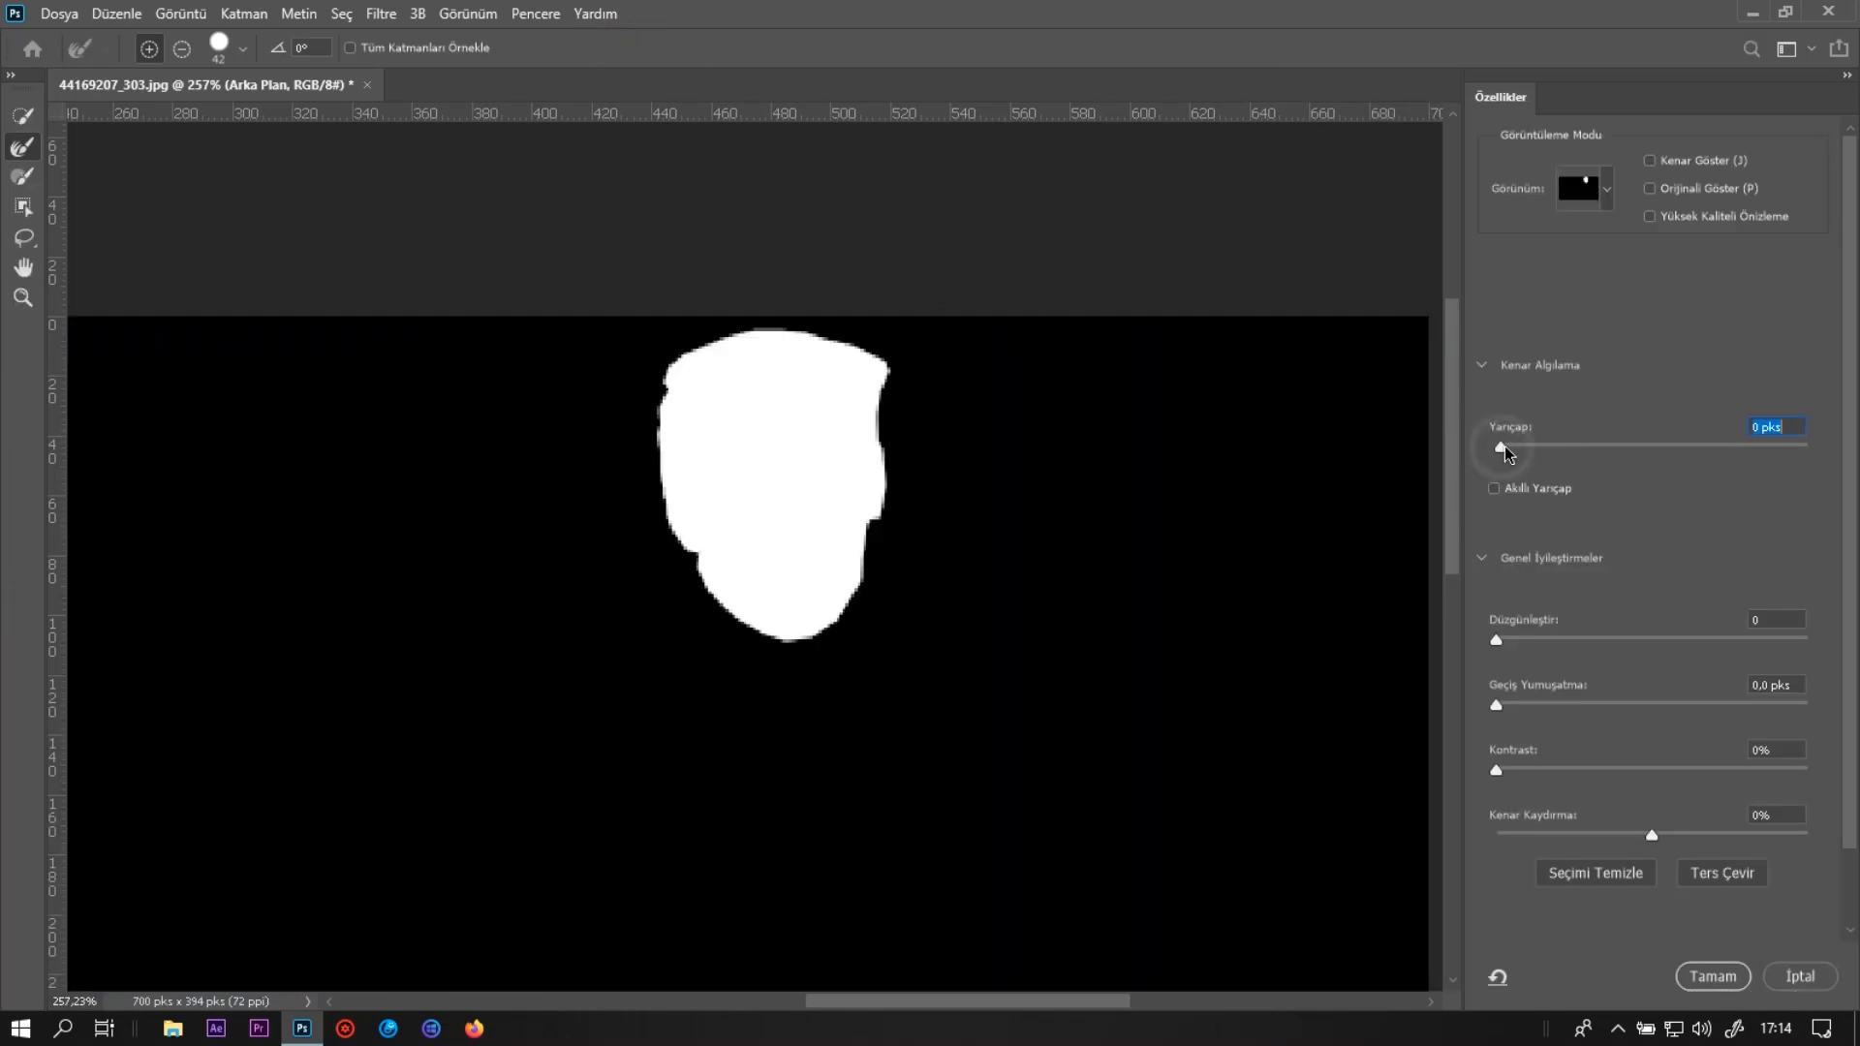
drag(1505, 445, 1511, 448)
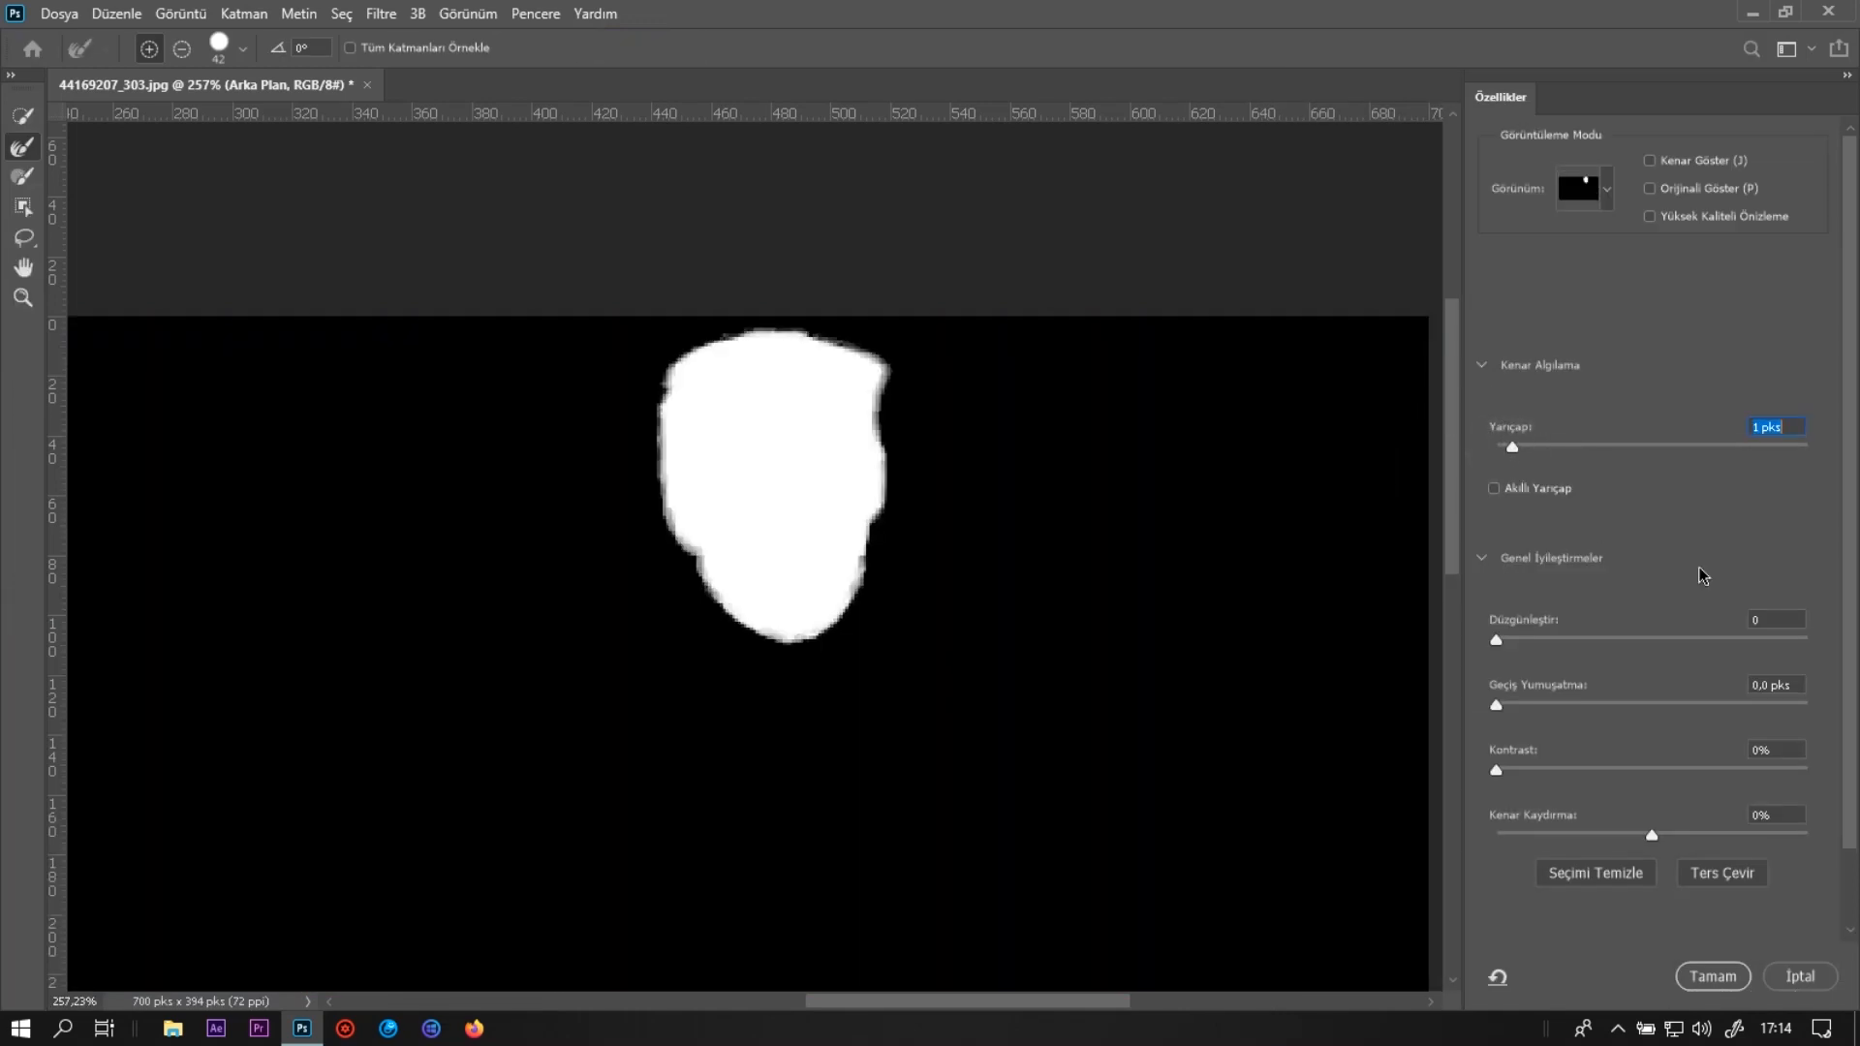
click(1522, 446)
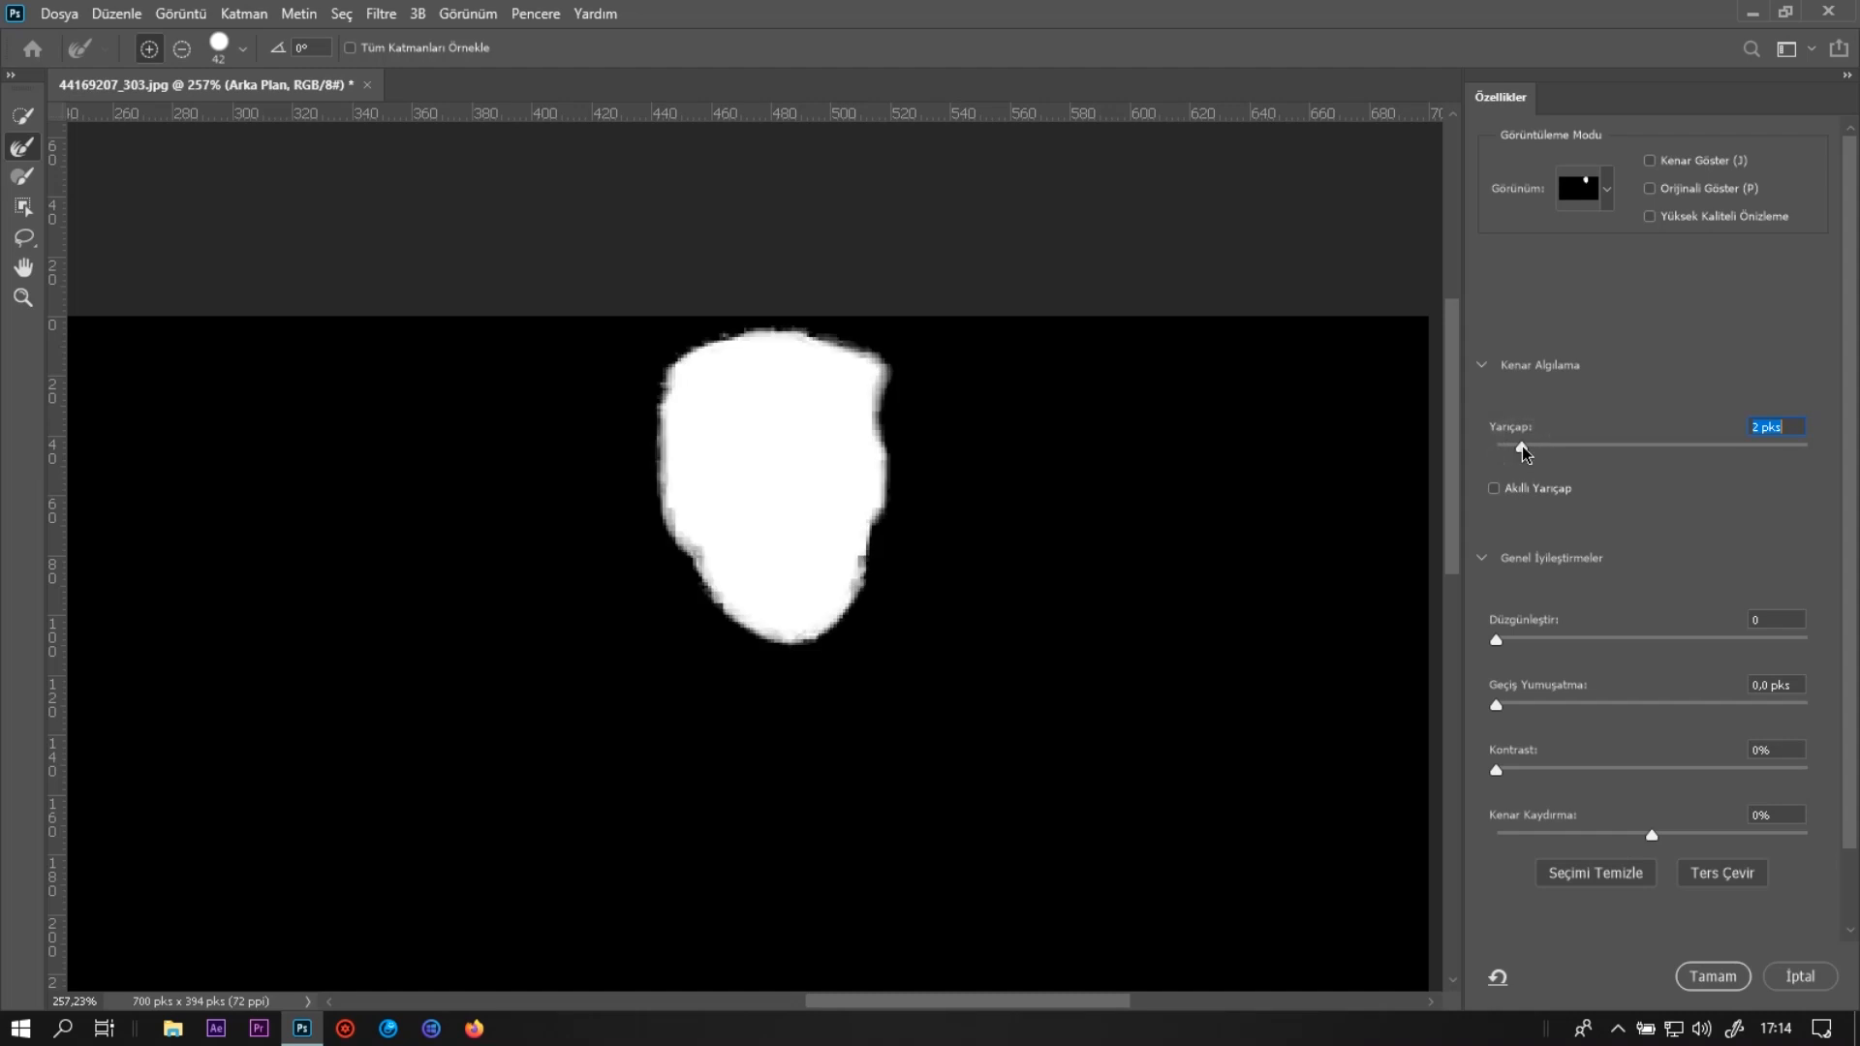
click(1710, 974)
right_click(800, 484)
click(911, 661)
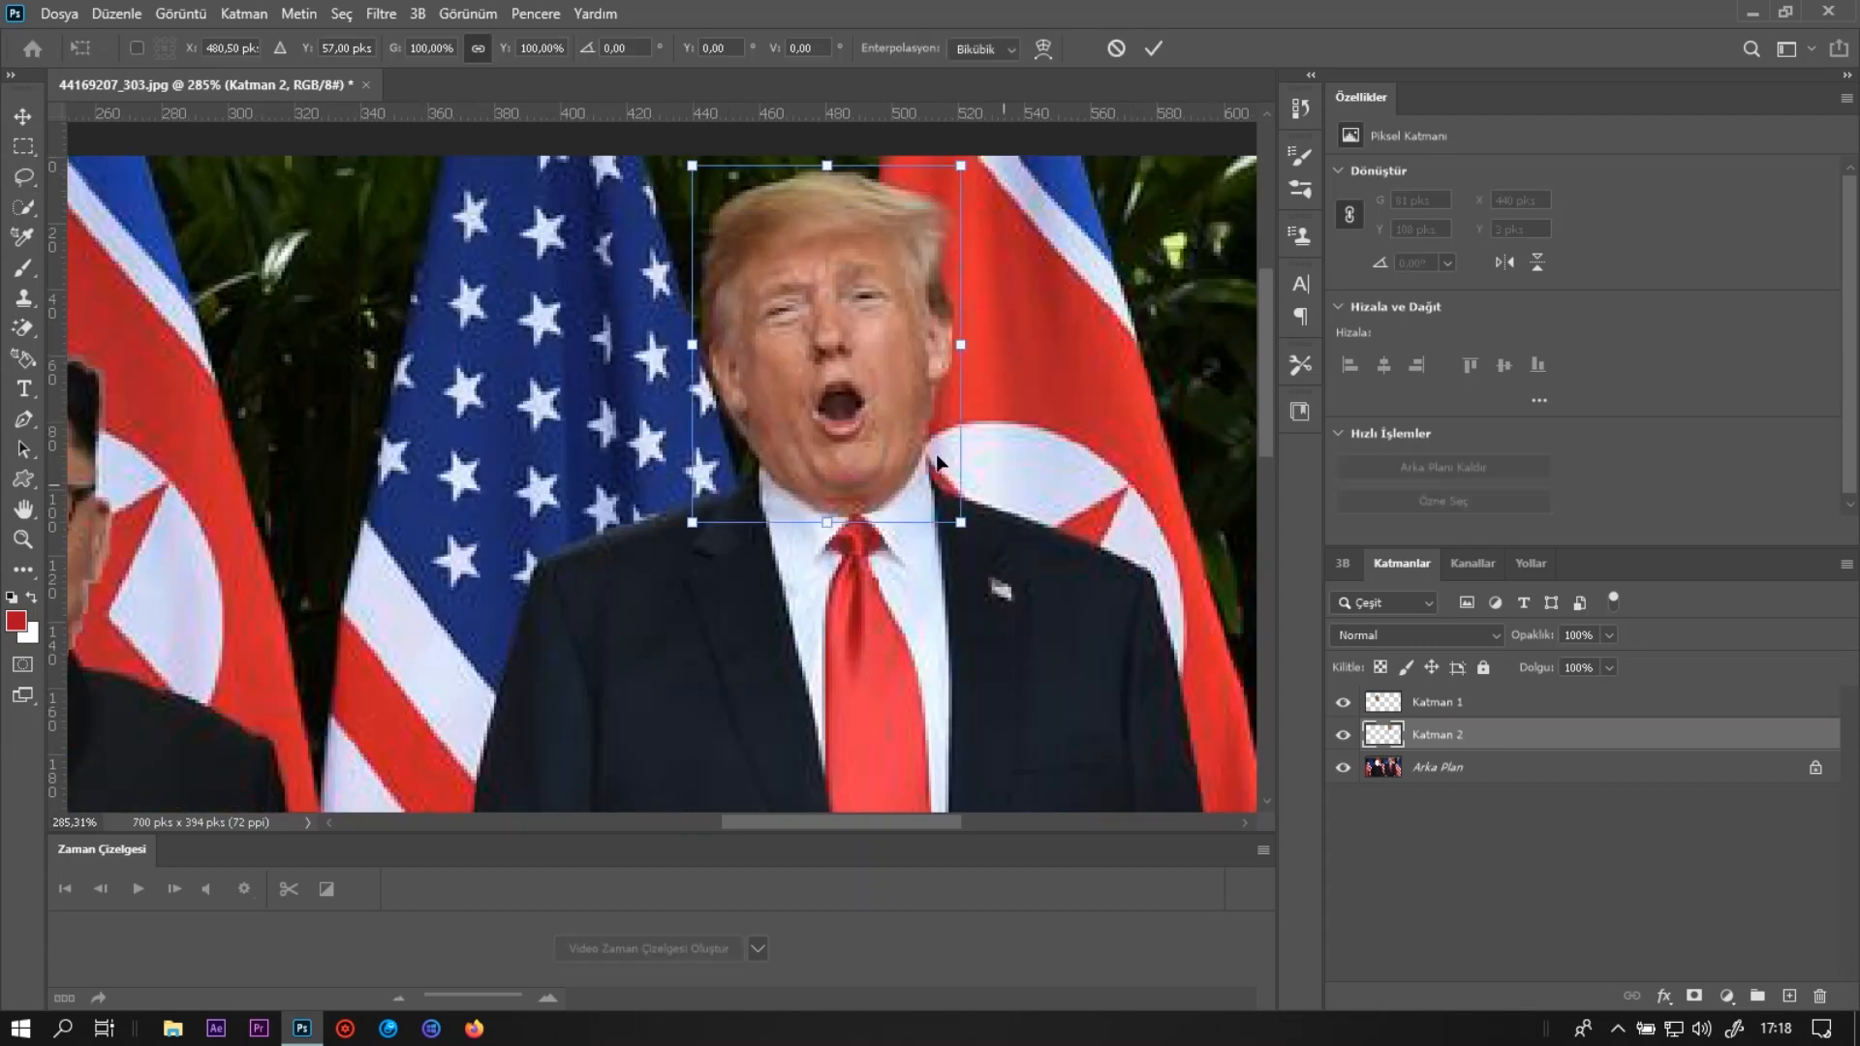
Enlarge the blond man's head layer to about 150% and move it onto the black suit's chest.
scroll(937, 461, down, 5)
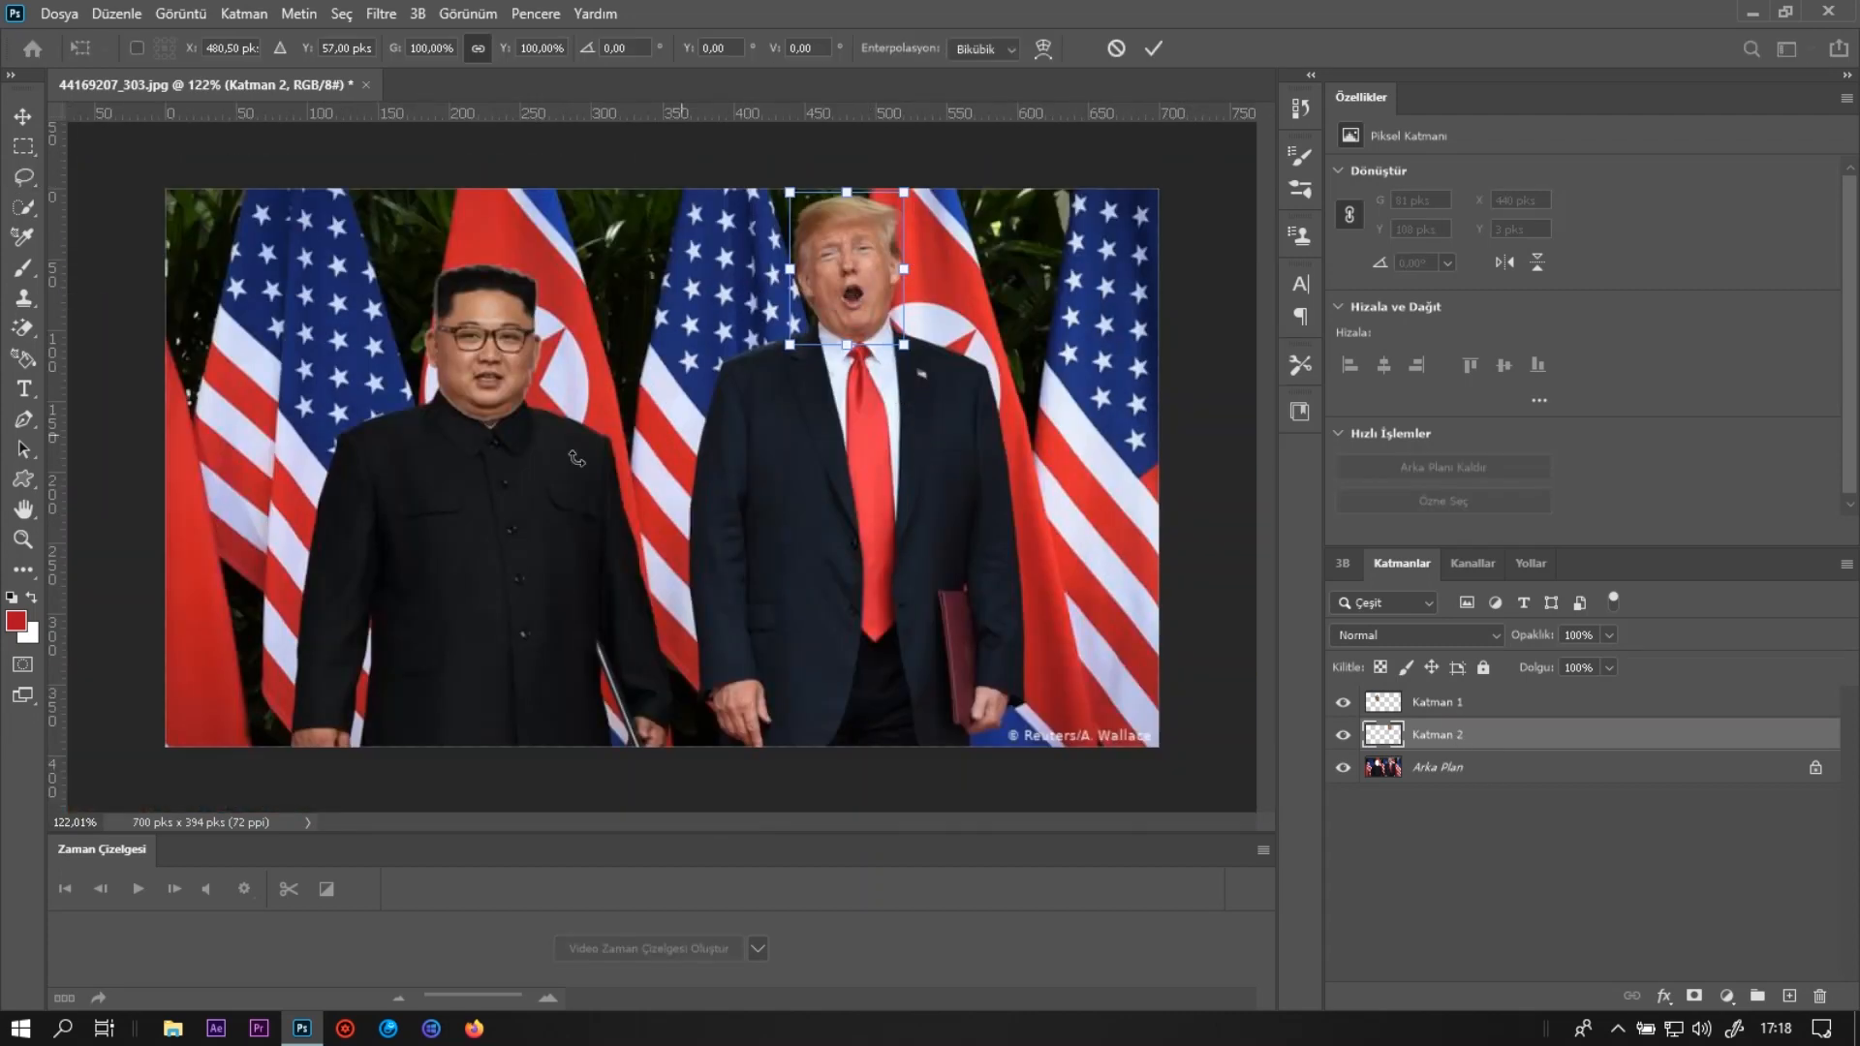
drag(849, 293, 617, 619)
drag(569, 547, 514, 556)
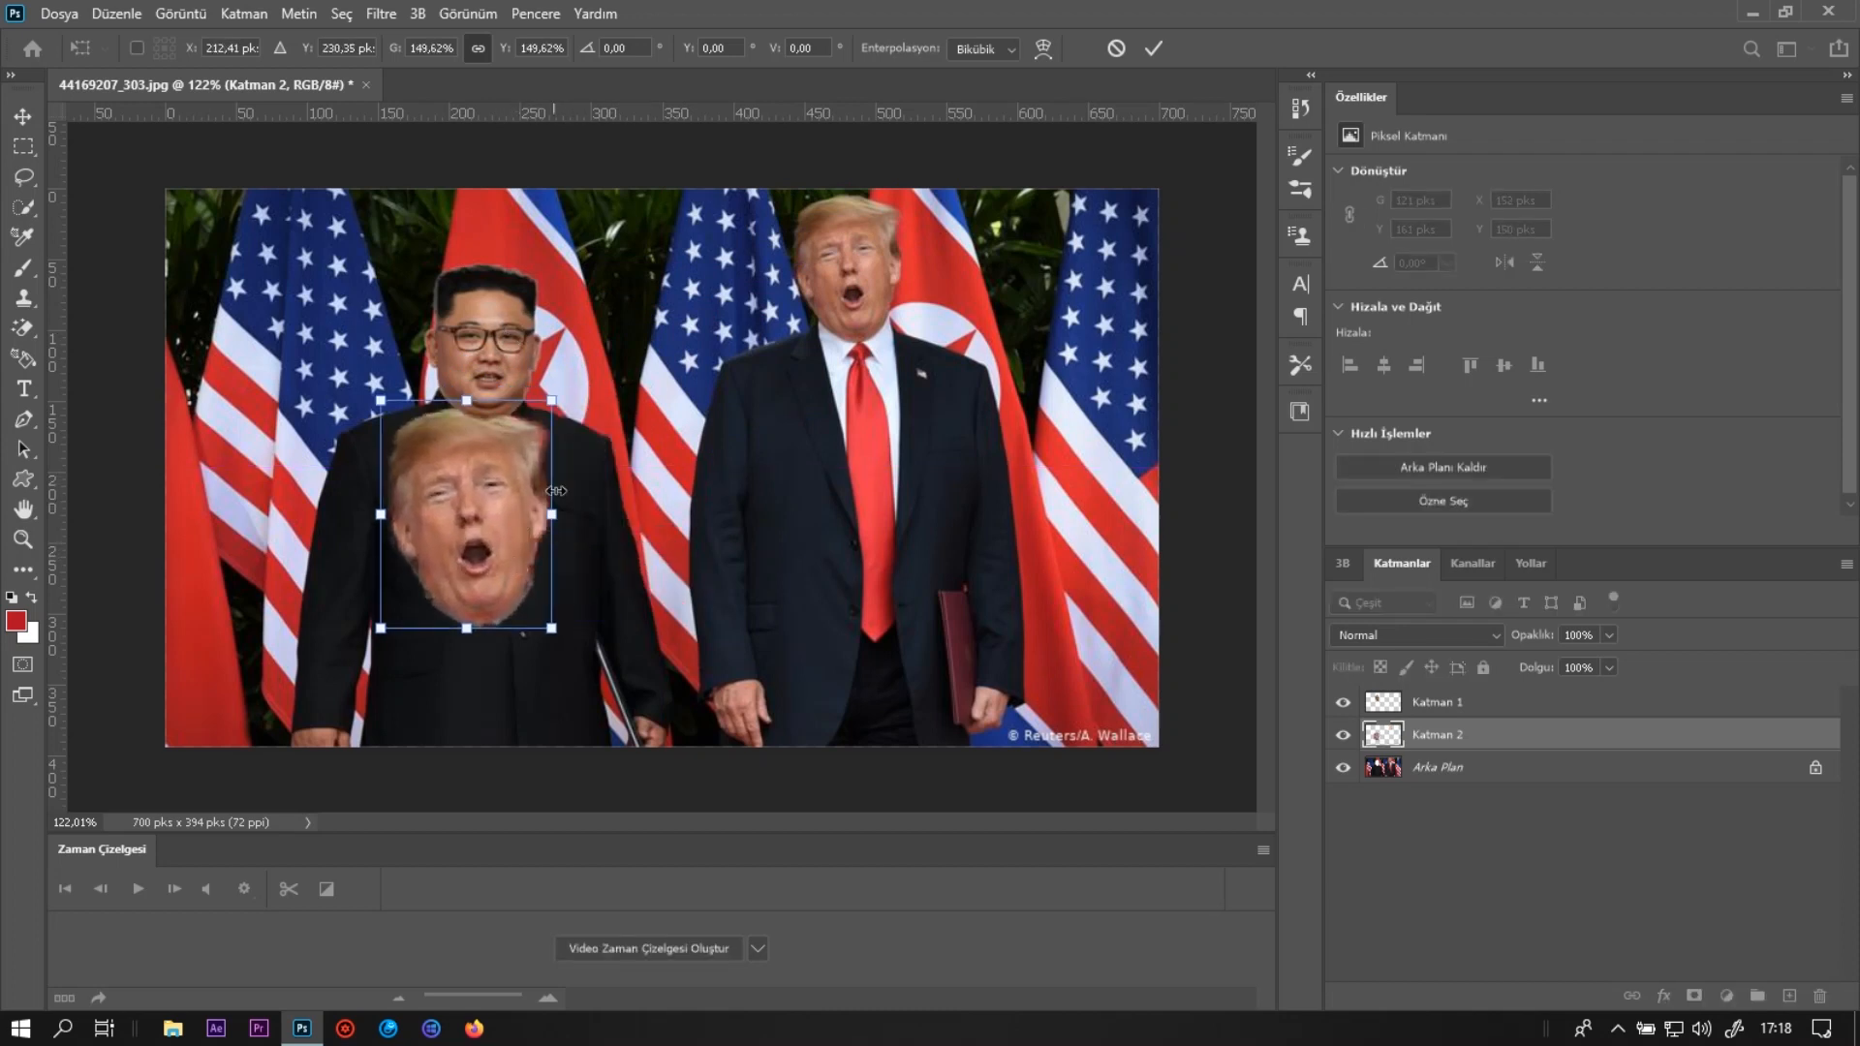
key(Return)
Move the head with glasses over the red-tie man's head, scaling it to about 105% and rotating it about -9.7°.
click(494, 358)
drag(496, 356, 839, 336)
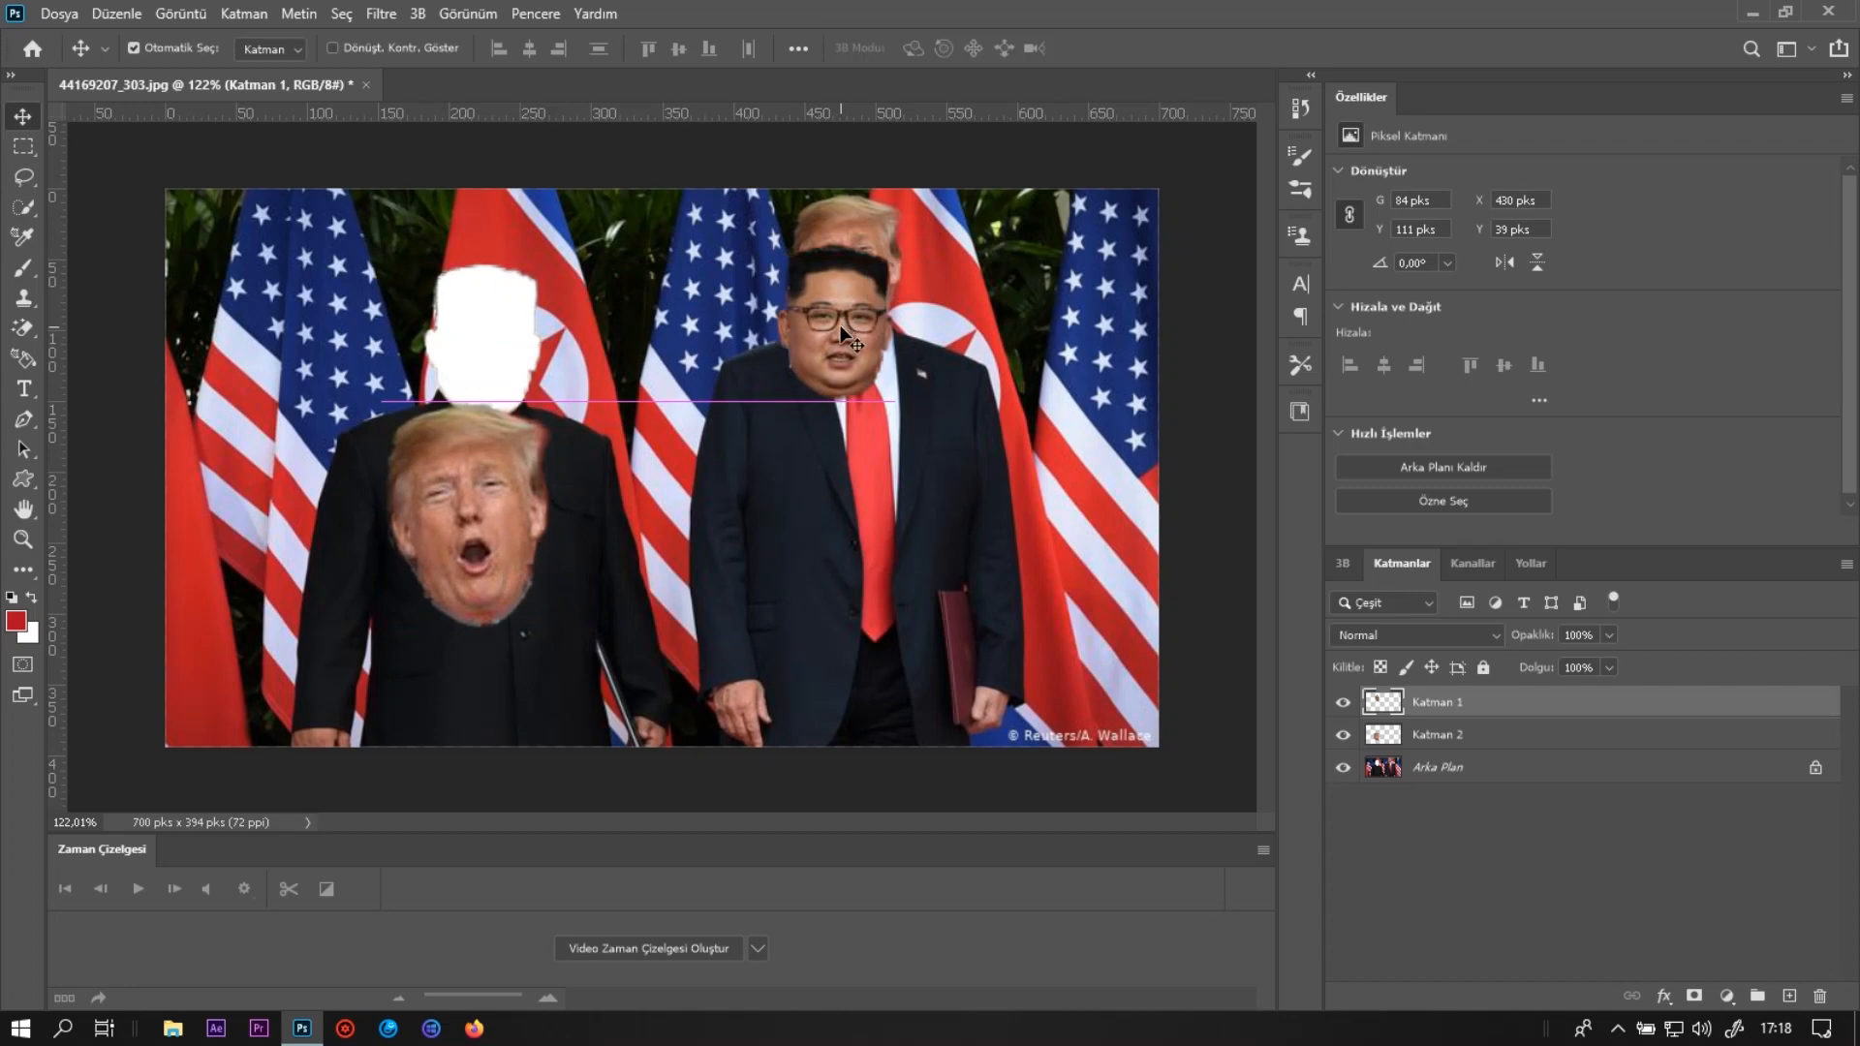
key(ctrl+t)
drag(895, 400, 943, 475)
drag(892, 364, 880, 306)
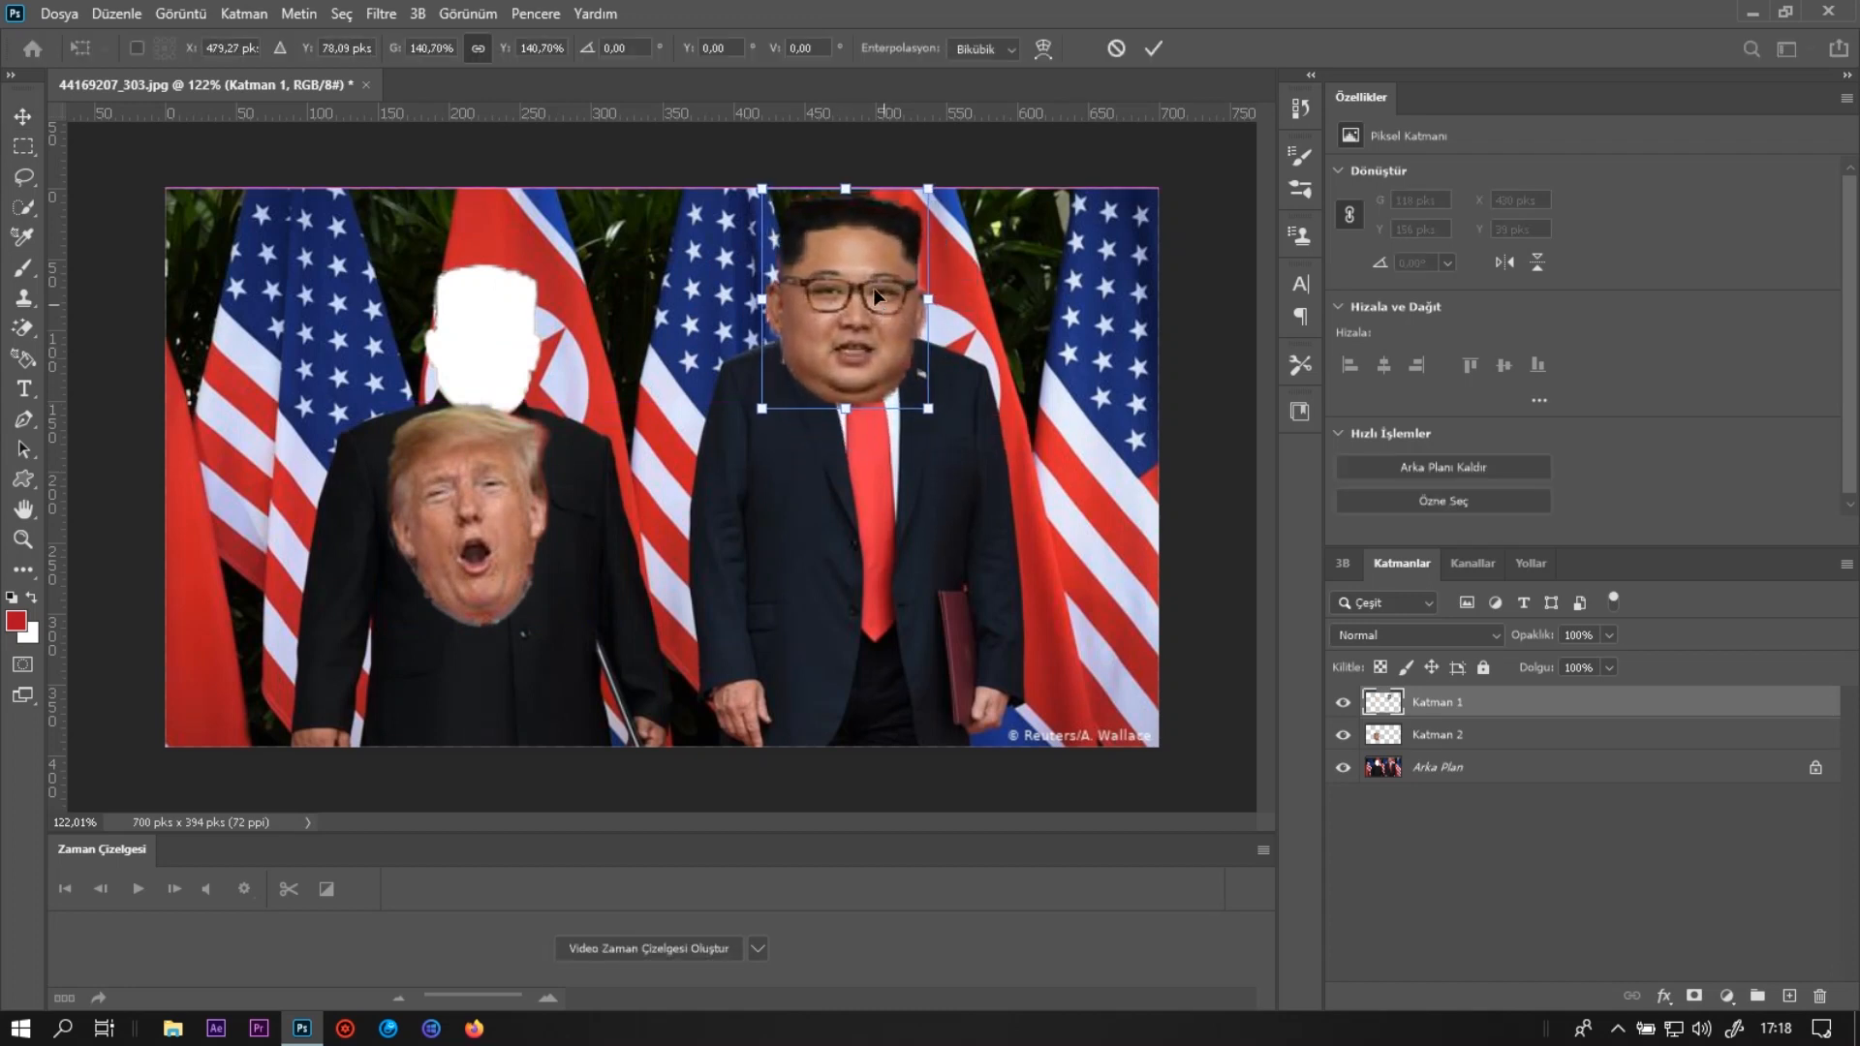
mouse_move(768, 188)
mouse_down()
mouse_move(798, 221)
mouse_move(764, 211)
mouse_up()
drag(863, 294, 853, 267)
drag(831, 175, 883, 198)
drag(870, 269, 874, 230)
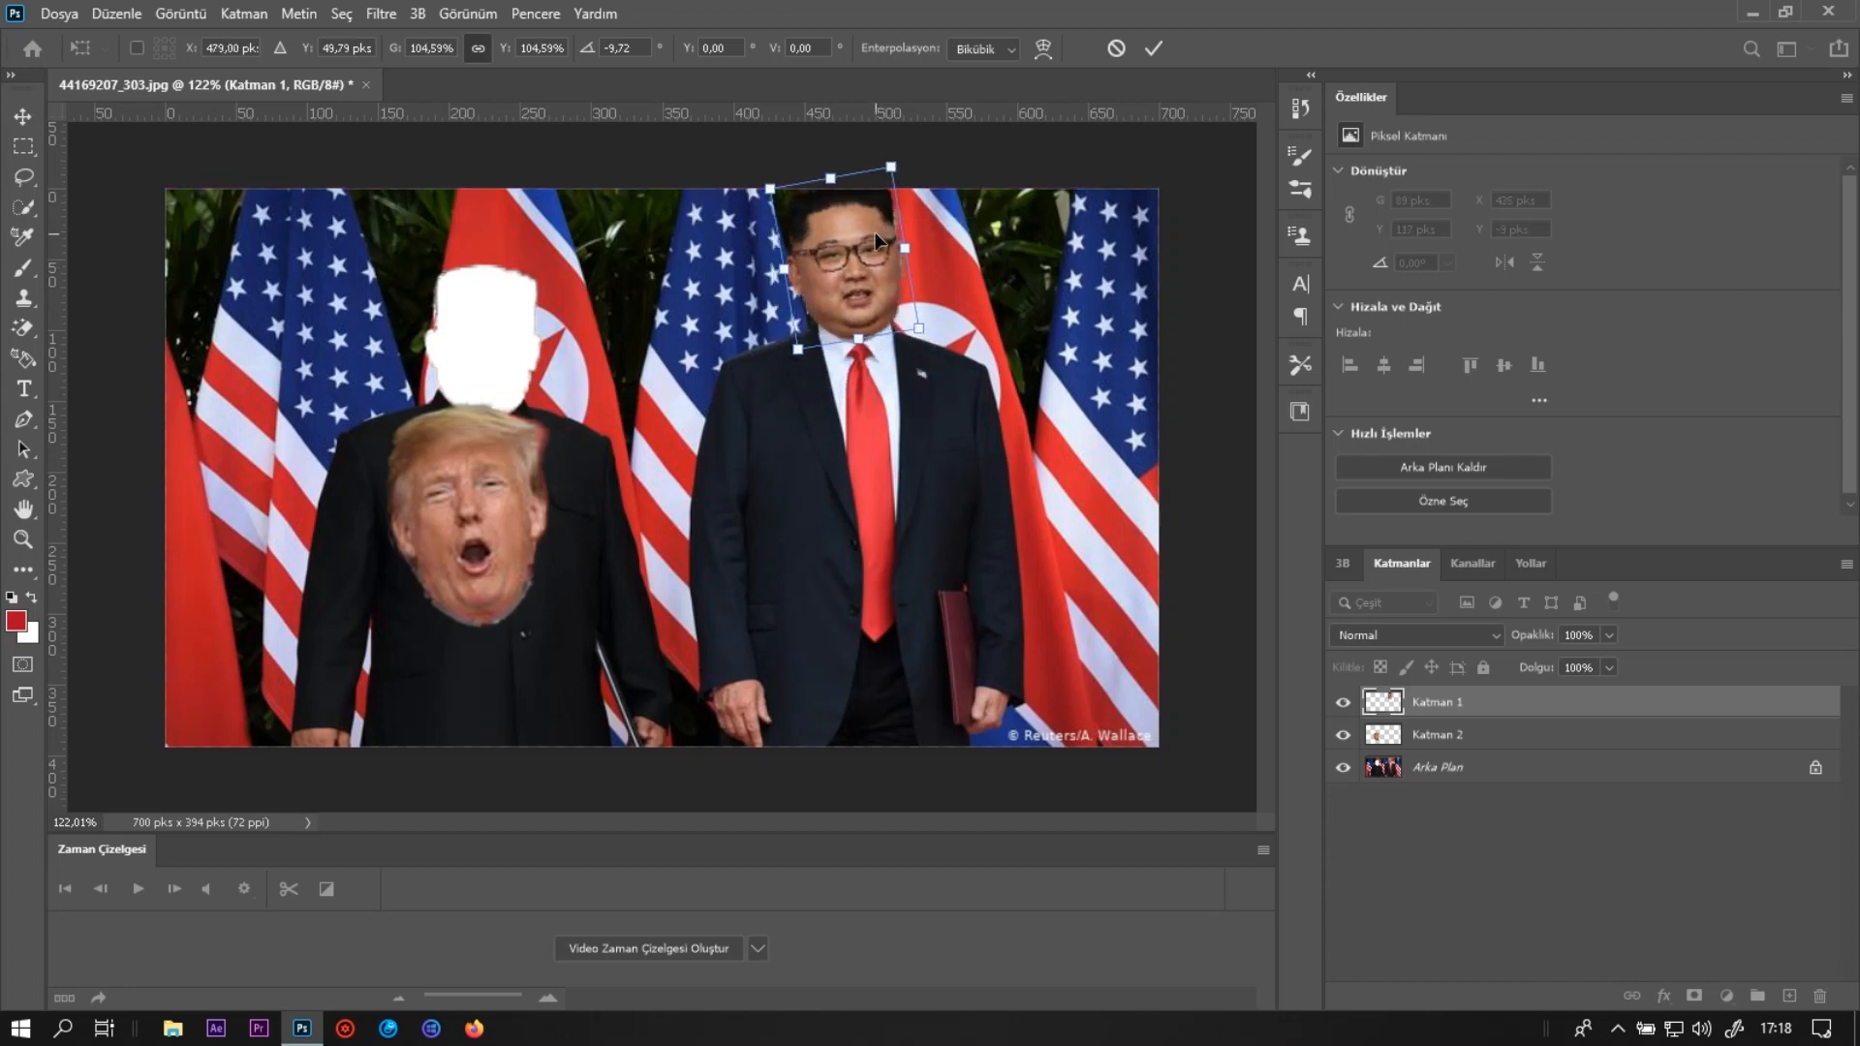
key(Return)
Place the enlarged blond head on the black suit's collar and scale it down to about 98%.
click(521, 547)
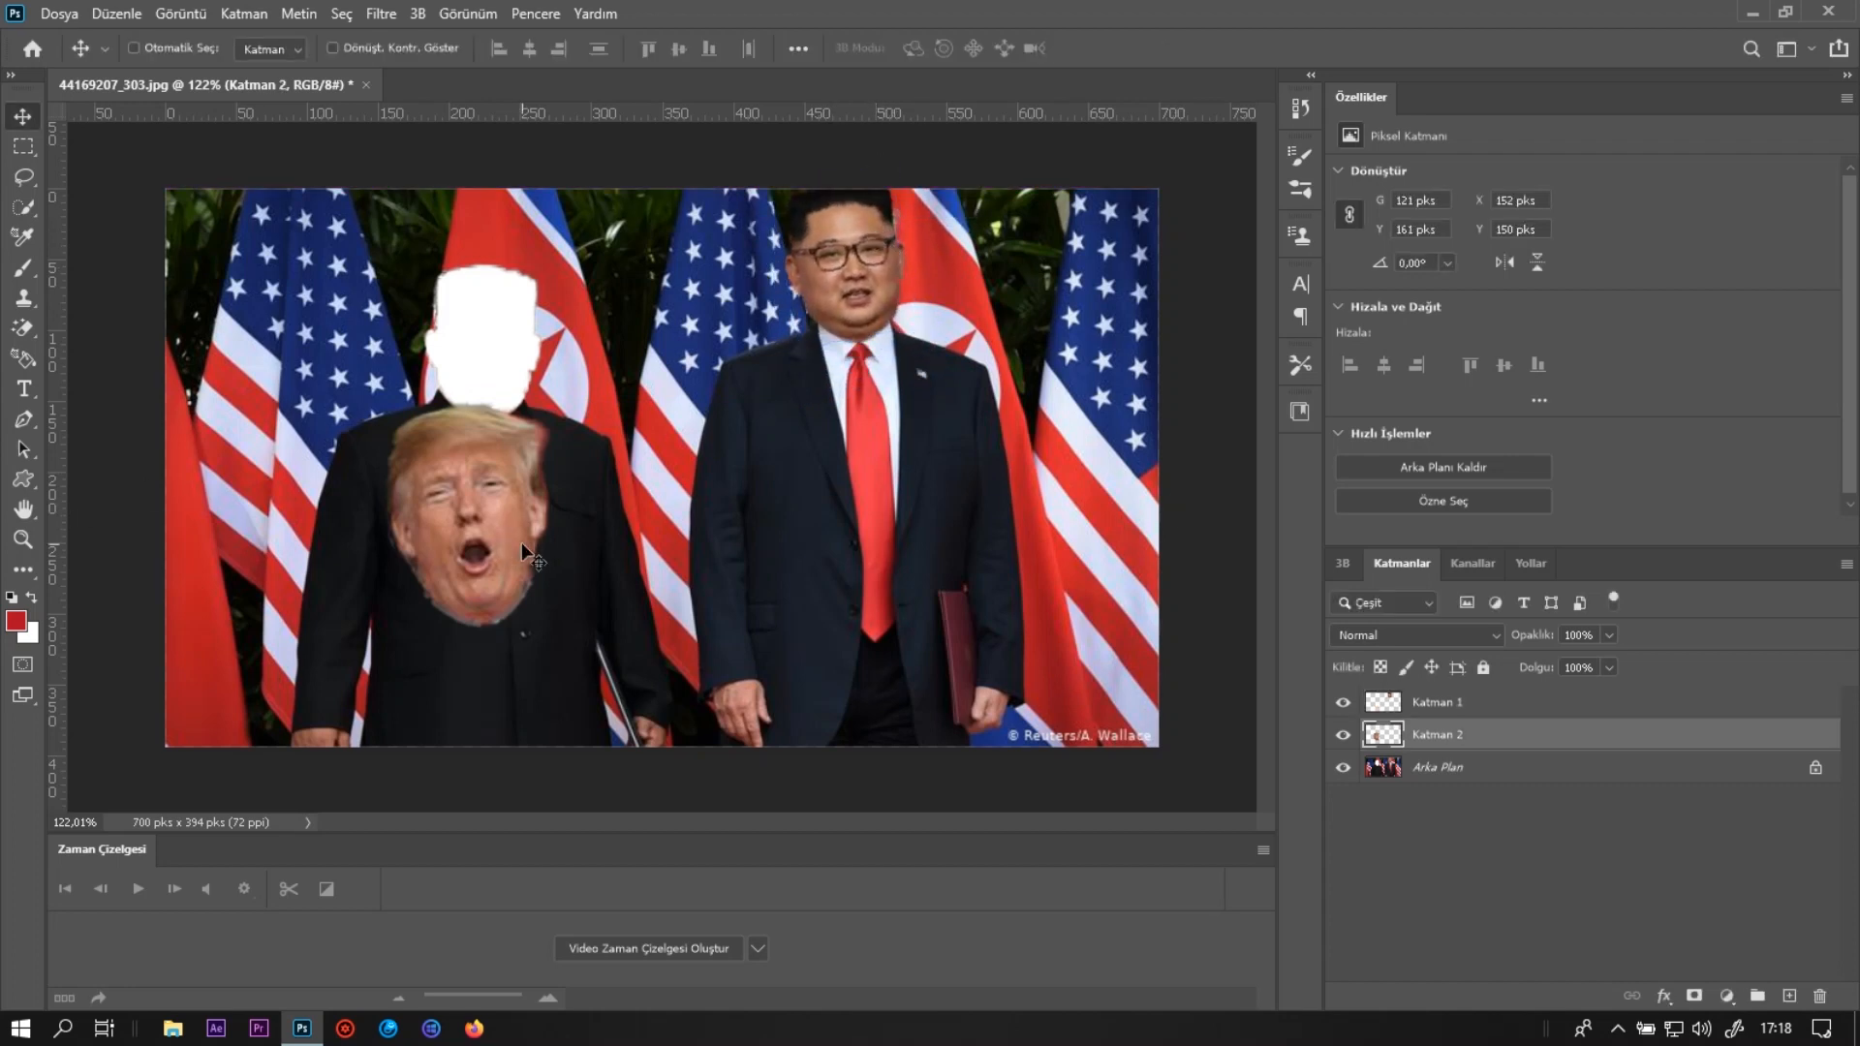
key(ctrl+t)
drag(468, 446, 476, 296)
key(Return)
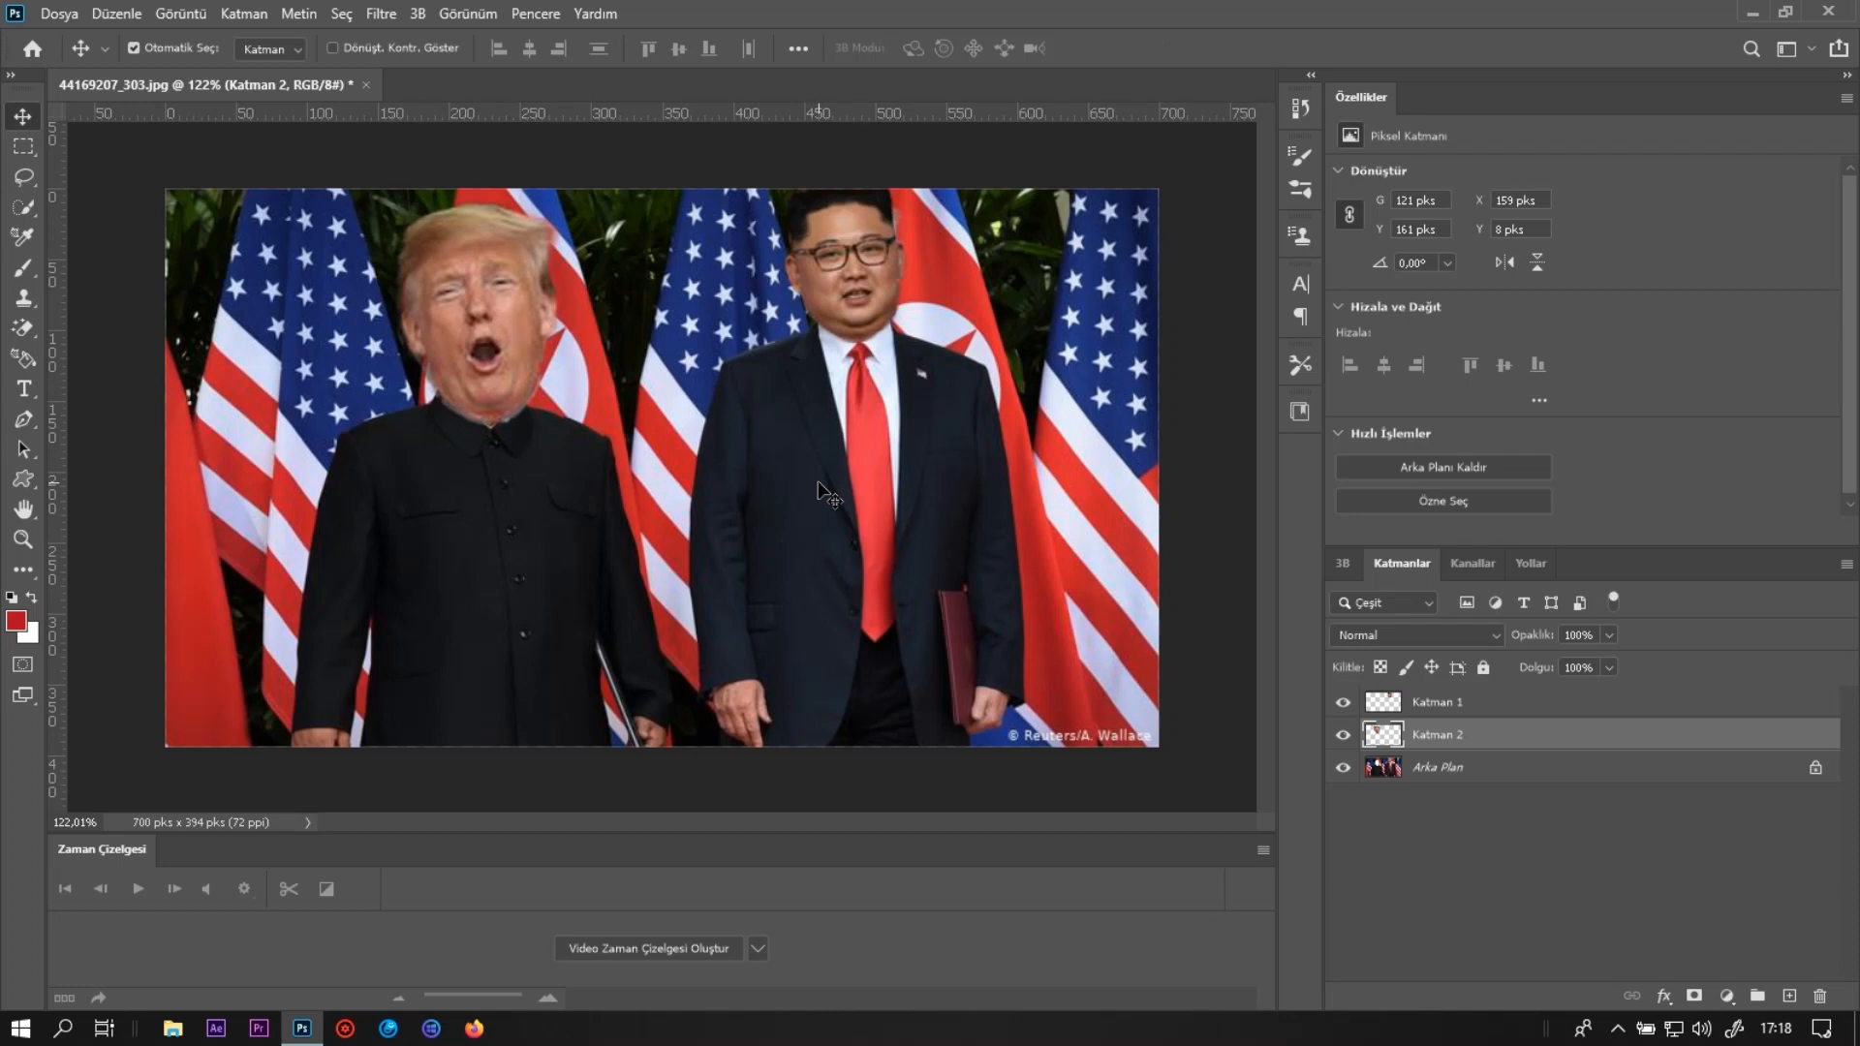
key(ctrl+t)
drag(561, 428, 558, 422)
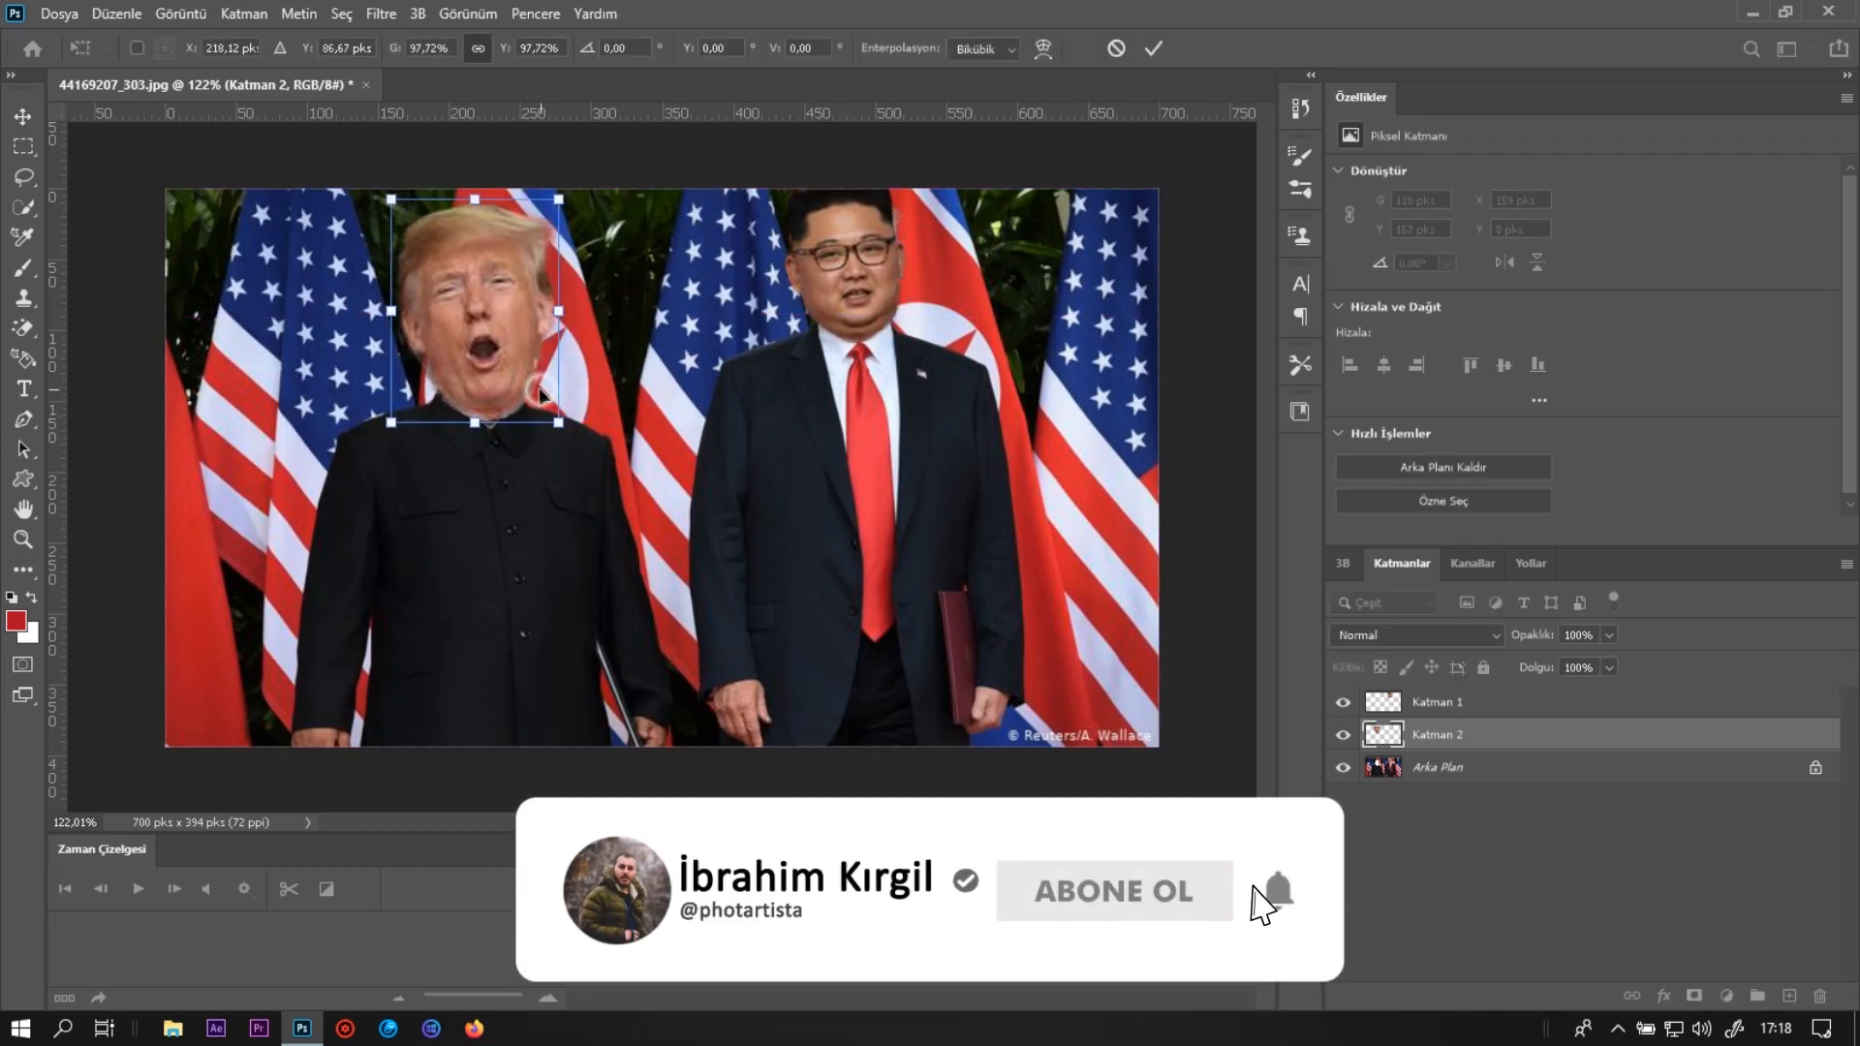
key(Return)
scroll(821, 520, down, 3)
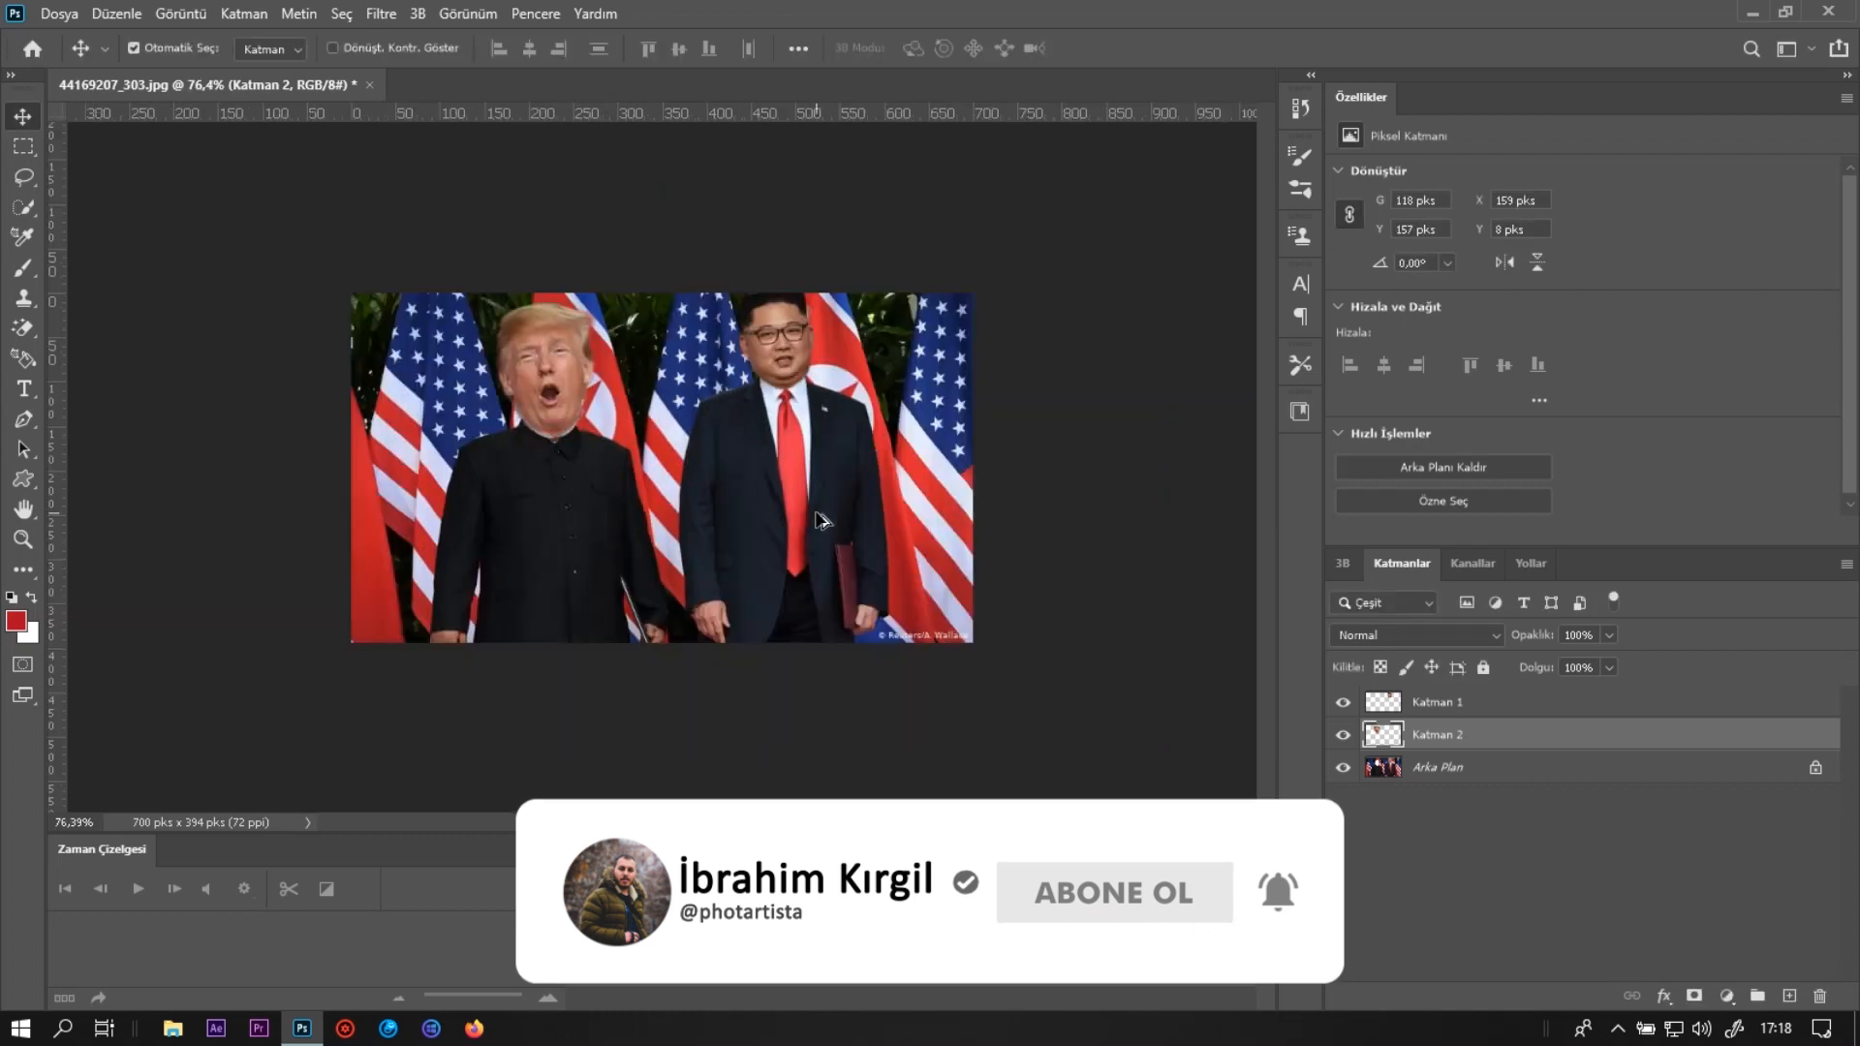
Move the head with glasses aside and select the original red-tie man's head on the background layer with Quick Selection.
scroll(822, 520, up, 4)
mouse_move(862, 253)
mouse_down()
mouse_move(832, 349)
mouse_move(775, 381)
mouse_move(744, 441)
mouse_up()
right_click(21, 205)
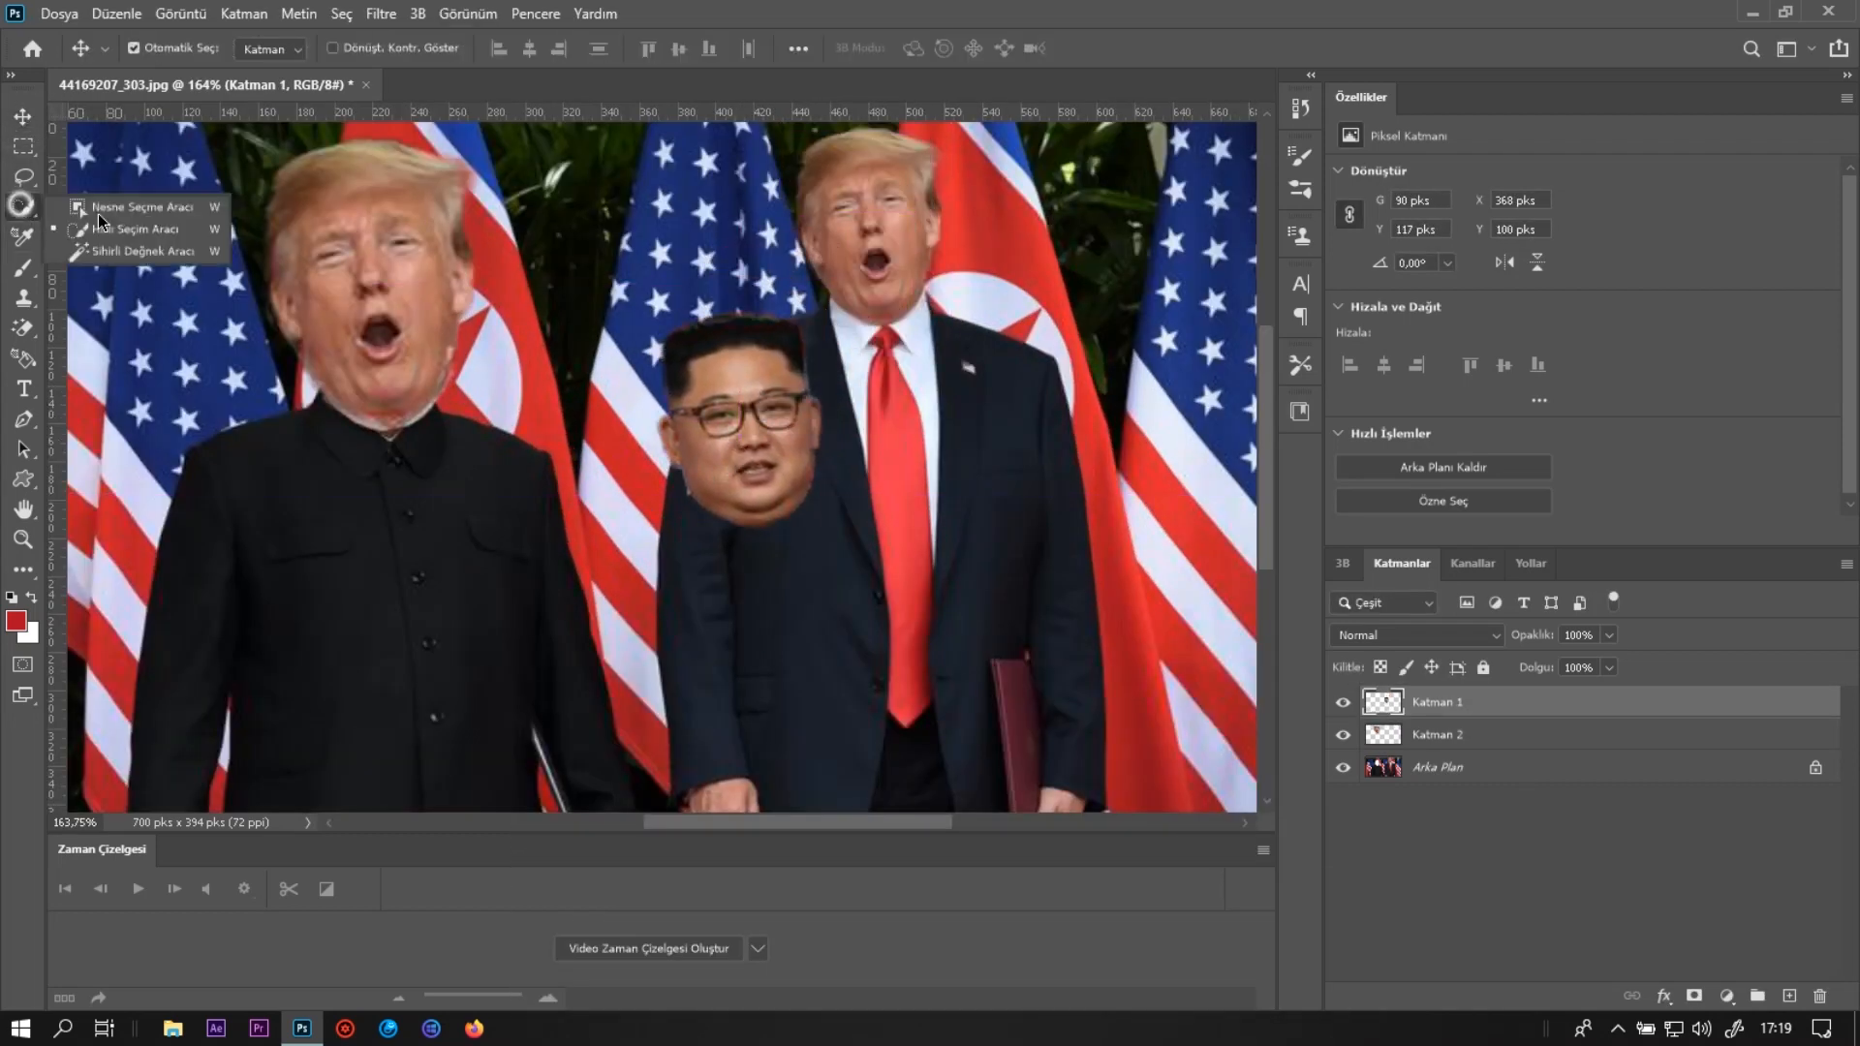
click(136, 206)
click(1482, 771)
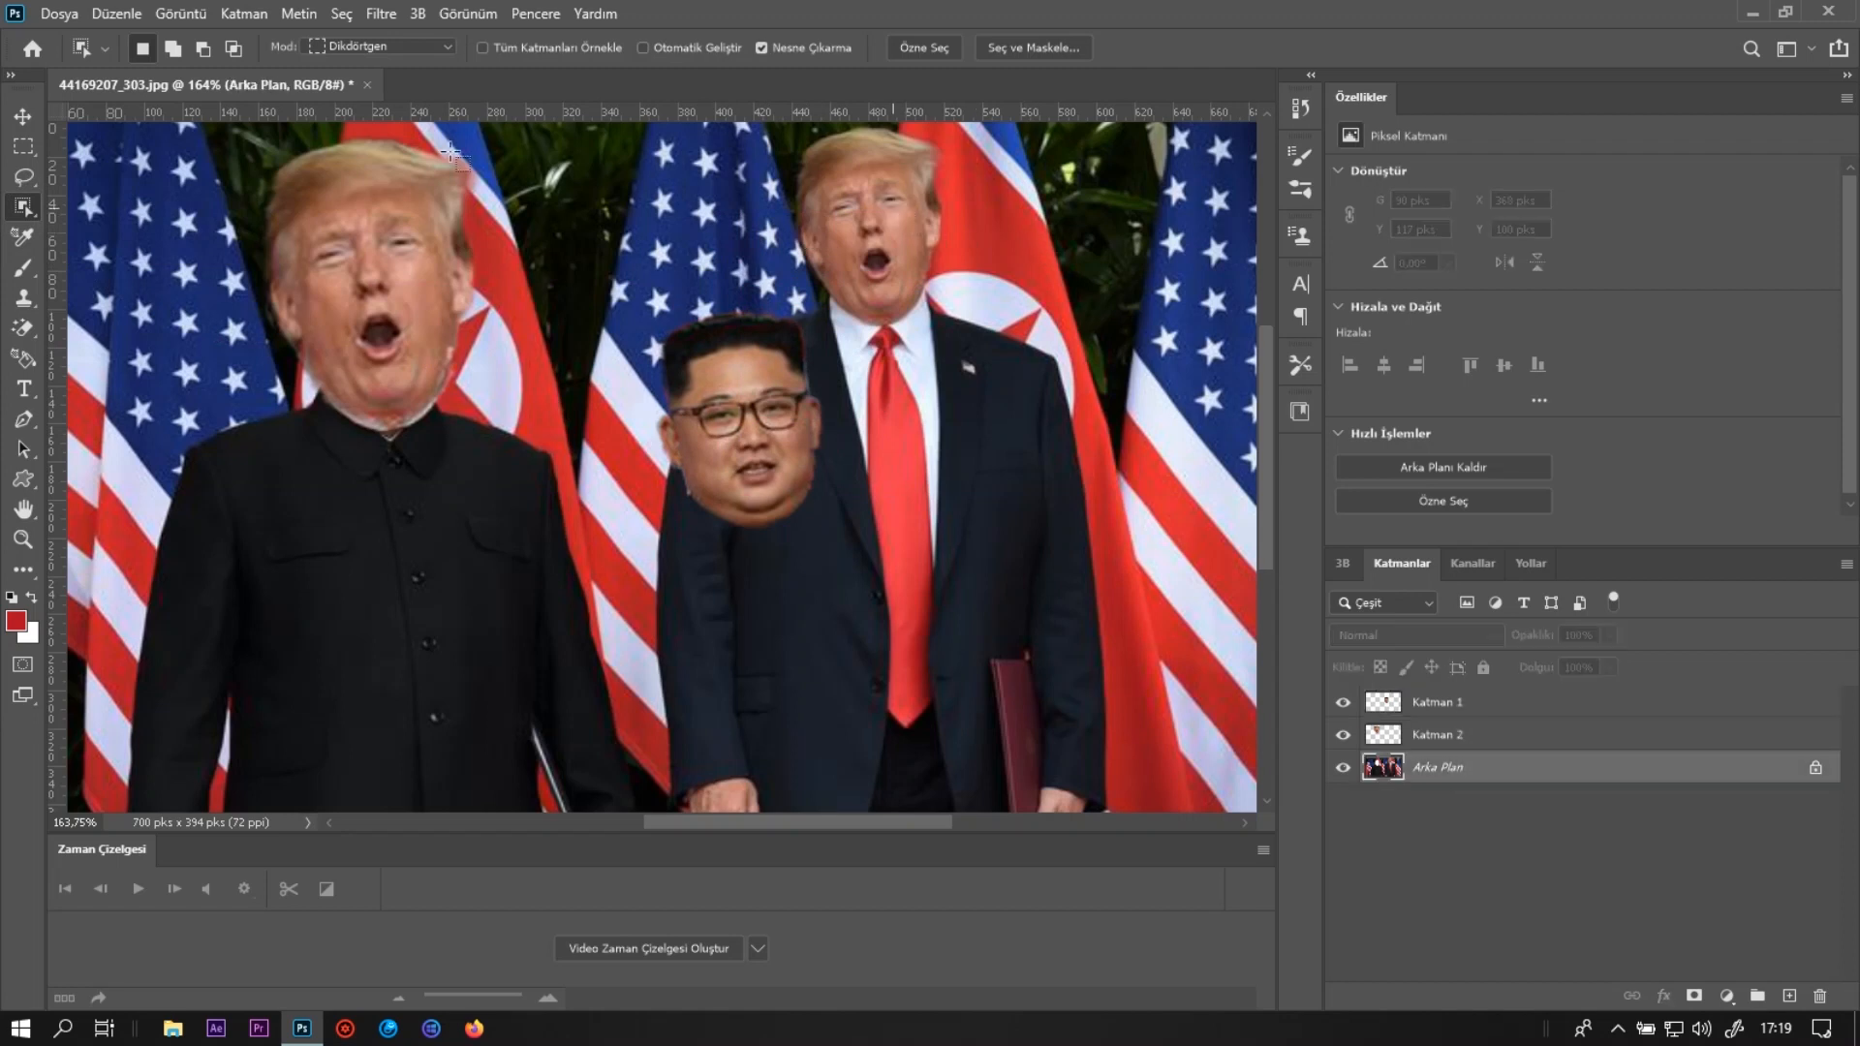
right_click(21, 206)
click(135, 229)
click(878, 223)
mouse_move(878, 223)
mouse_down()
mouse_move(901, 155)
mouse_move(852, 291)
mouse_up()
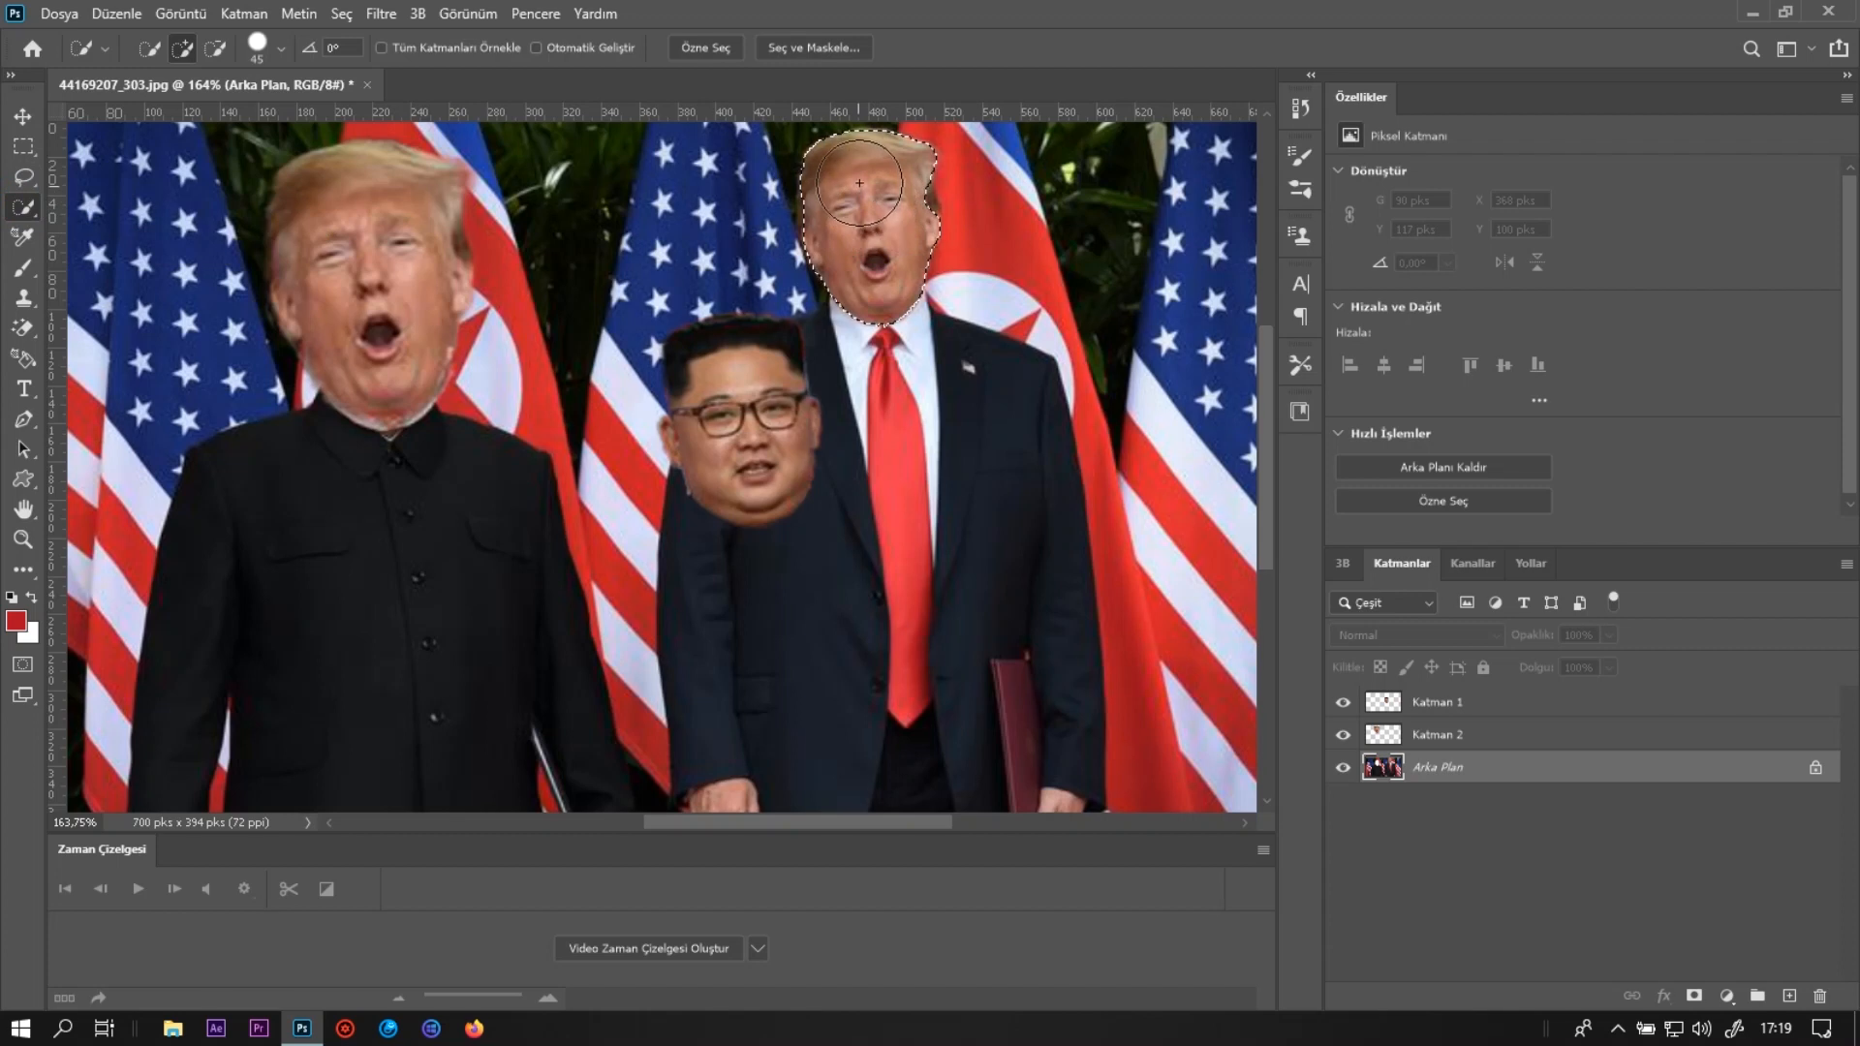
click(900, 190)
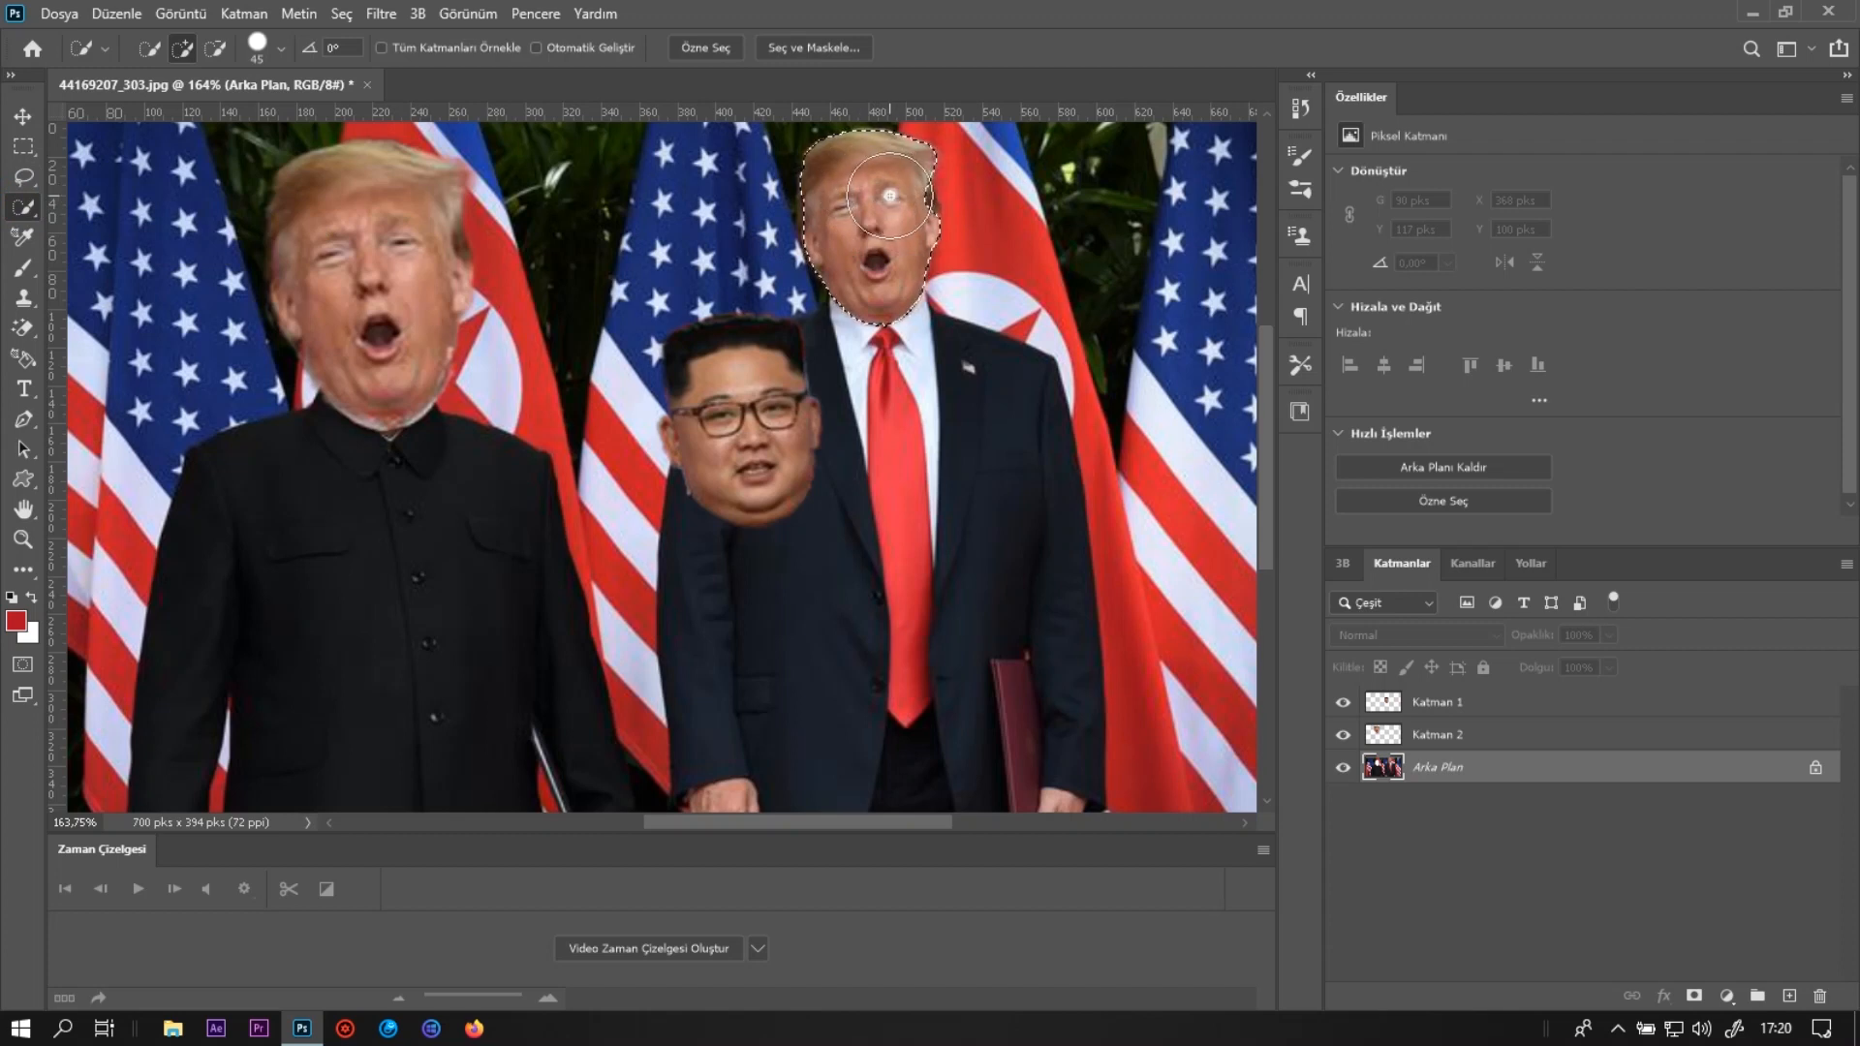
click(842, 219)
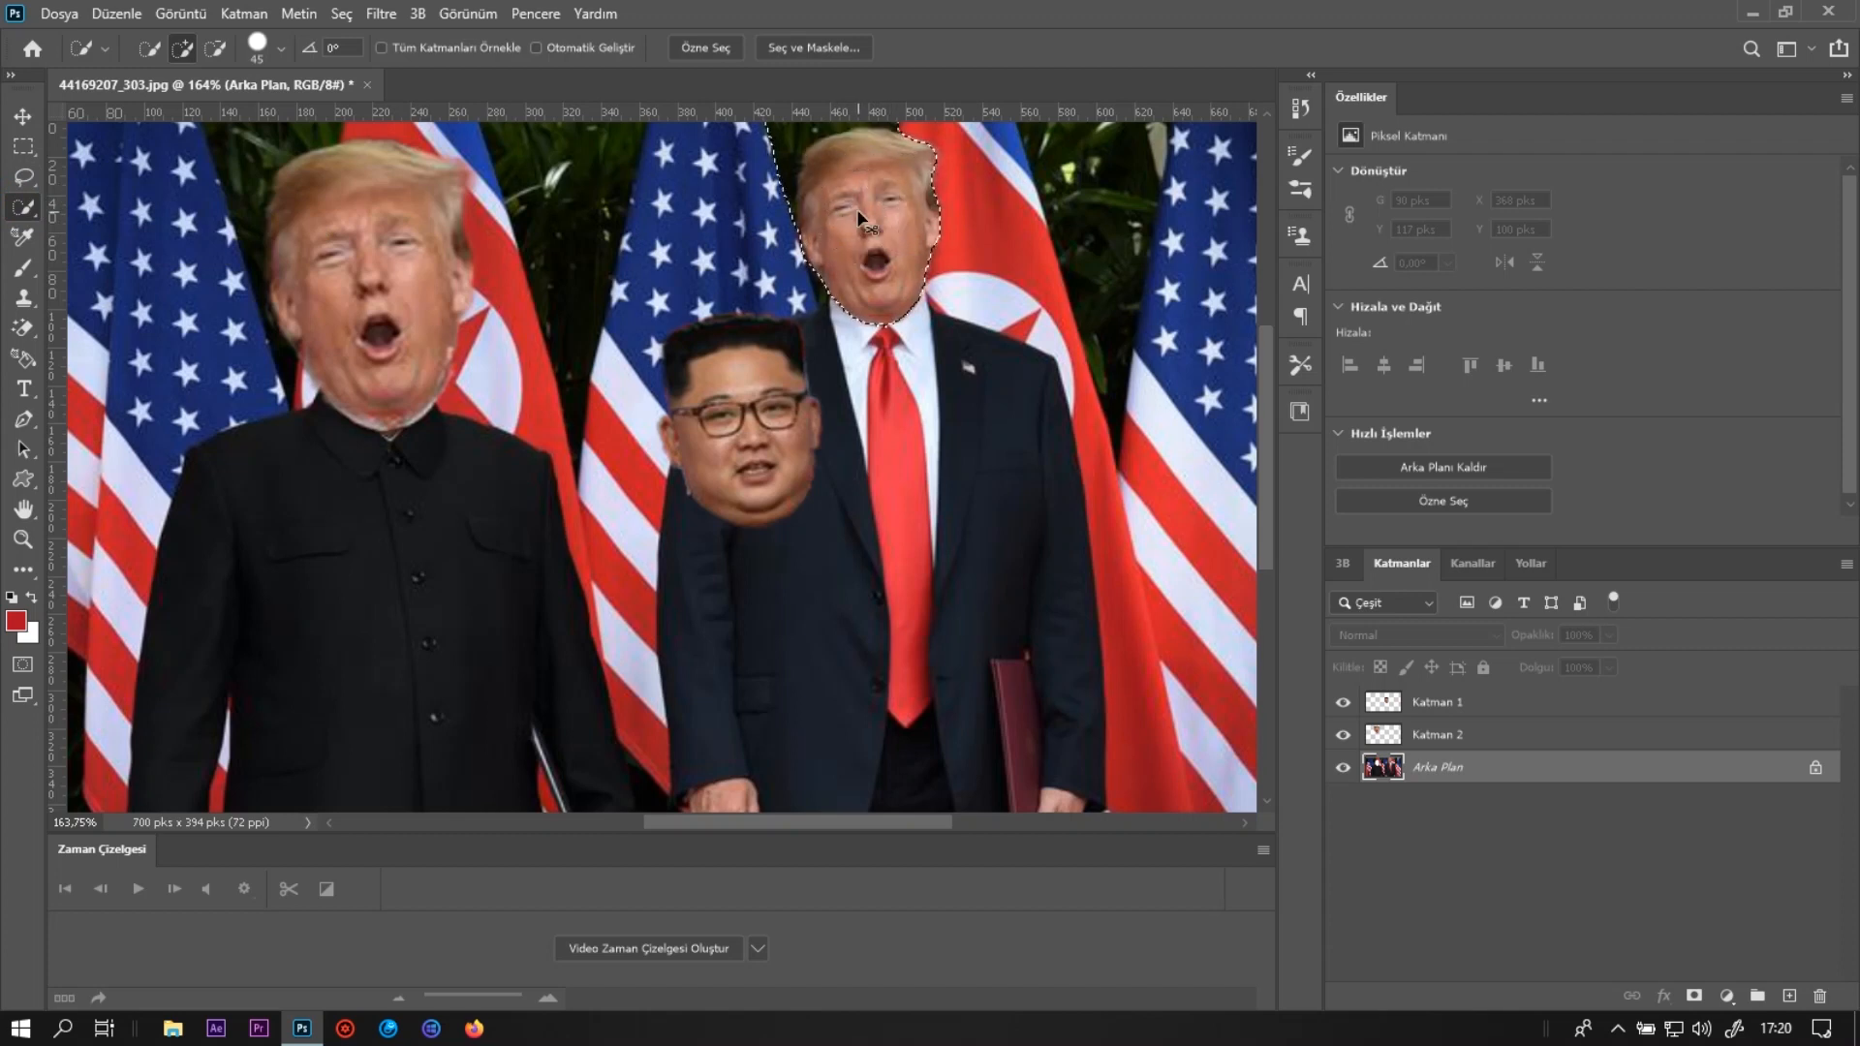
Fill the selected head area on the background layer with Content-Aware fill.
key(alt)
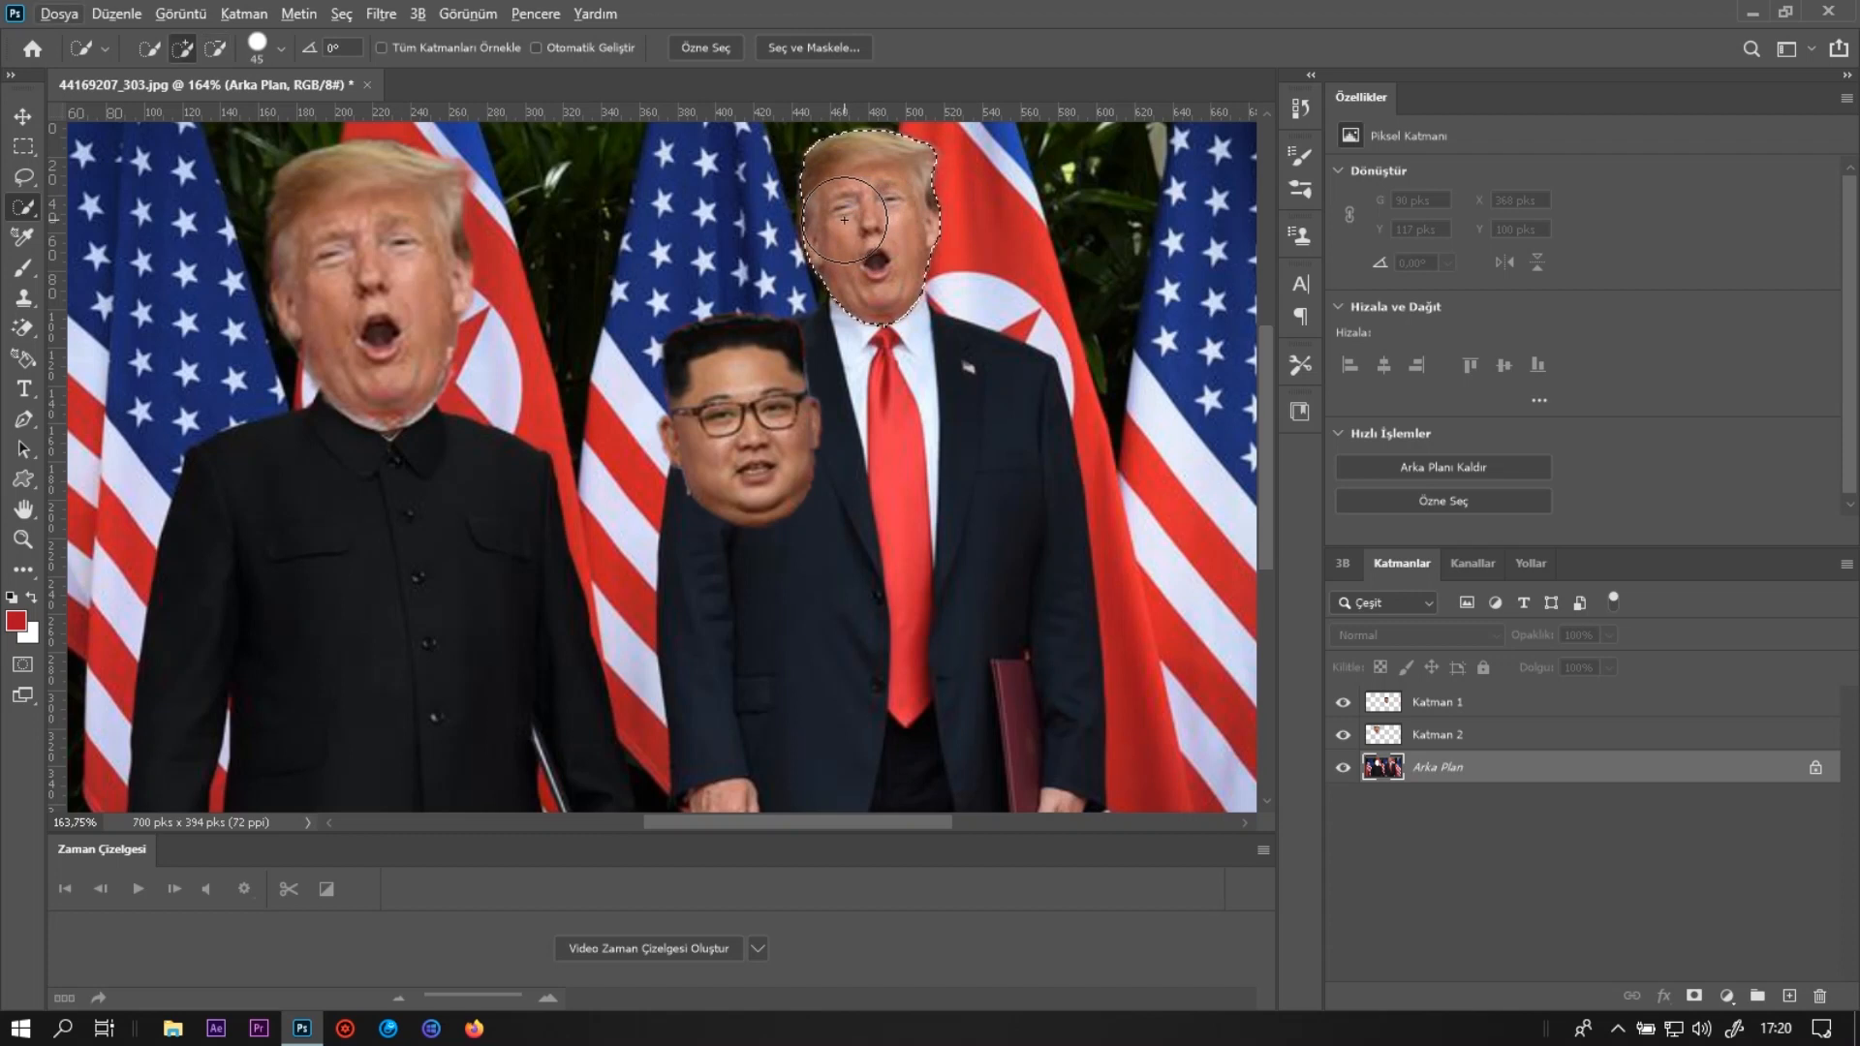
key(Delete)
click(1114, 275)
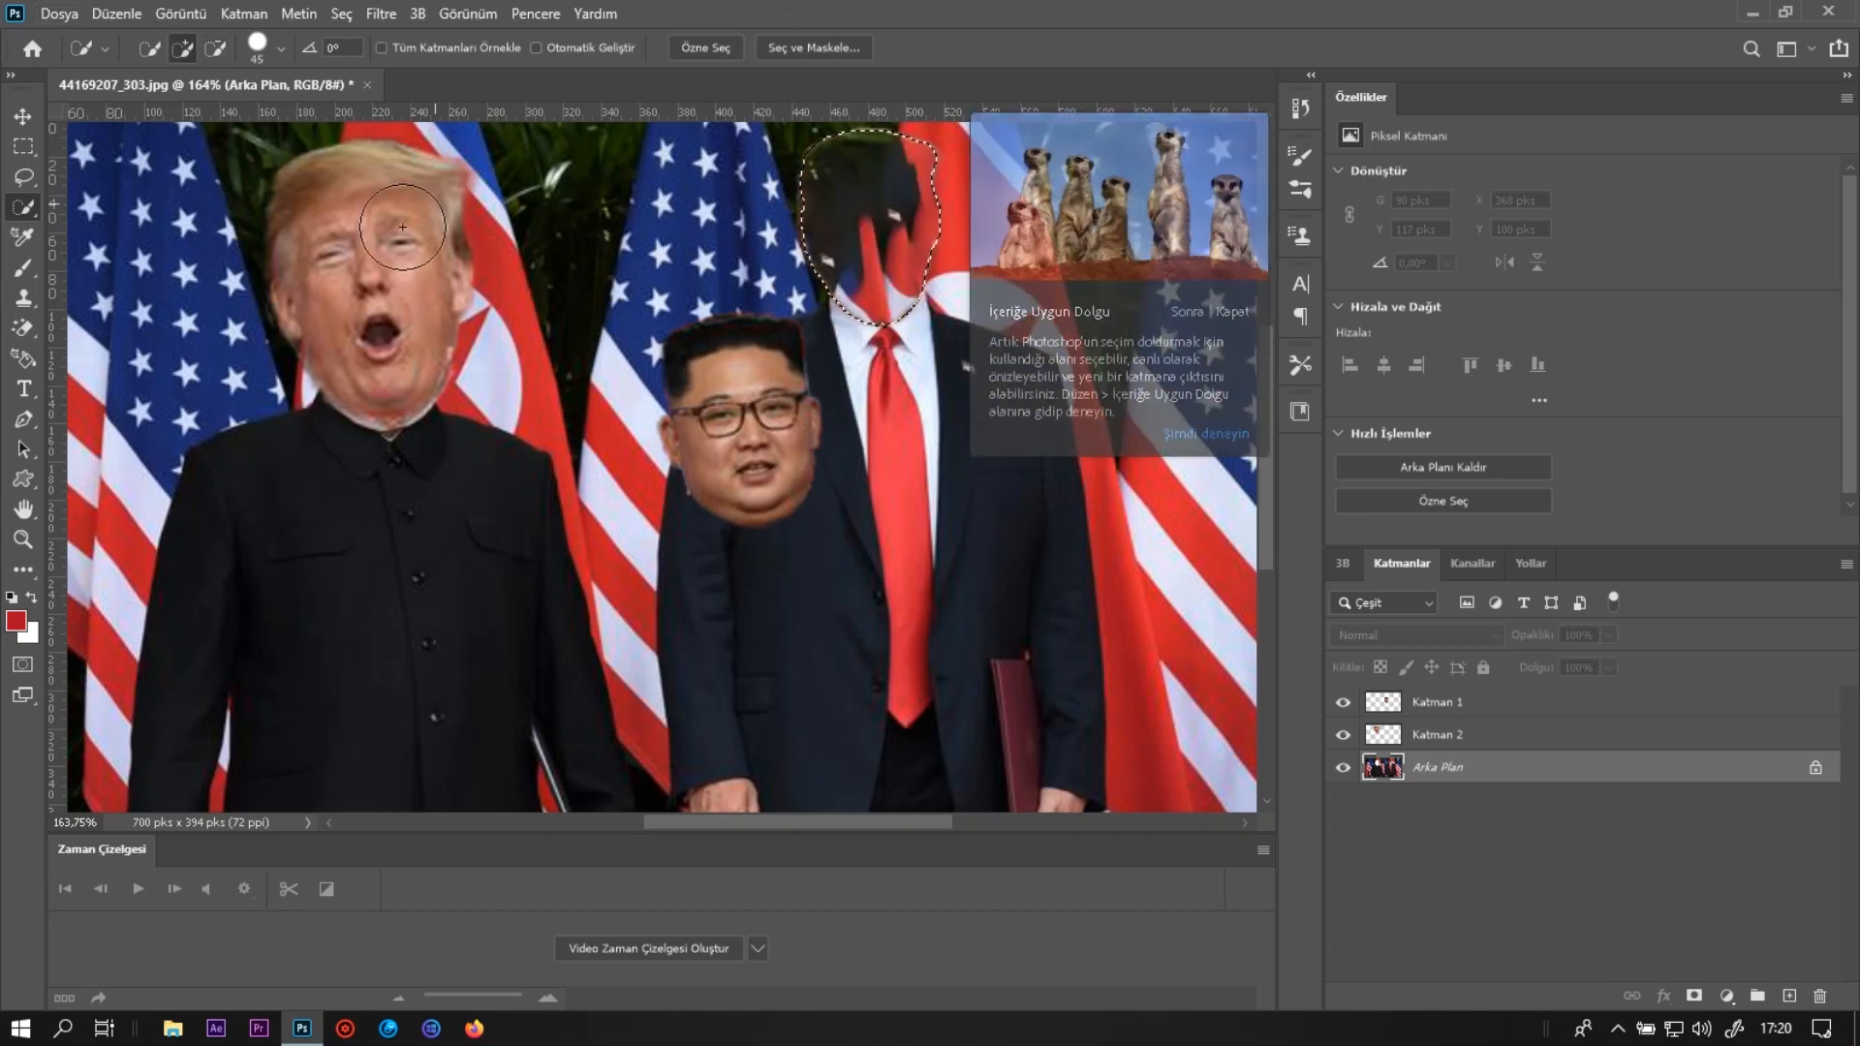
Erase the selected head area to transparency with the Magic Eraser and the Eraser, and clear the selection.
right_click(23, 327)
click(104, 368)
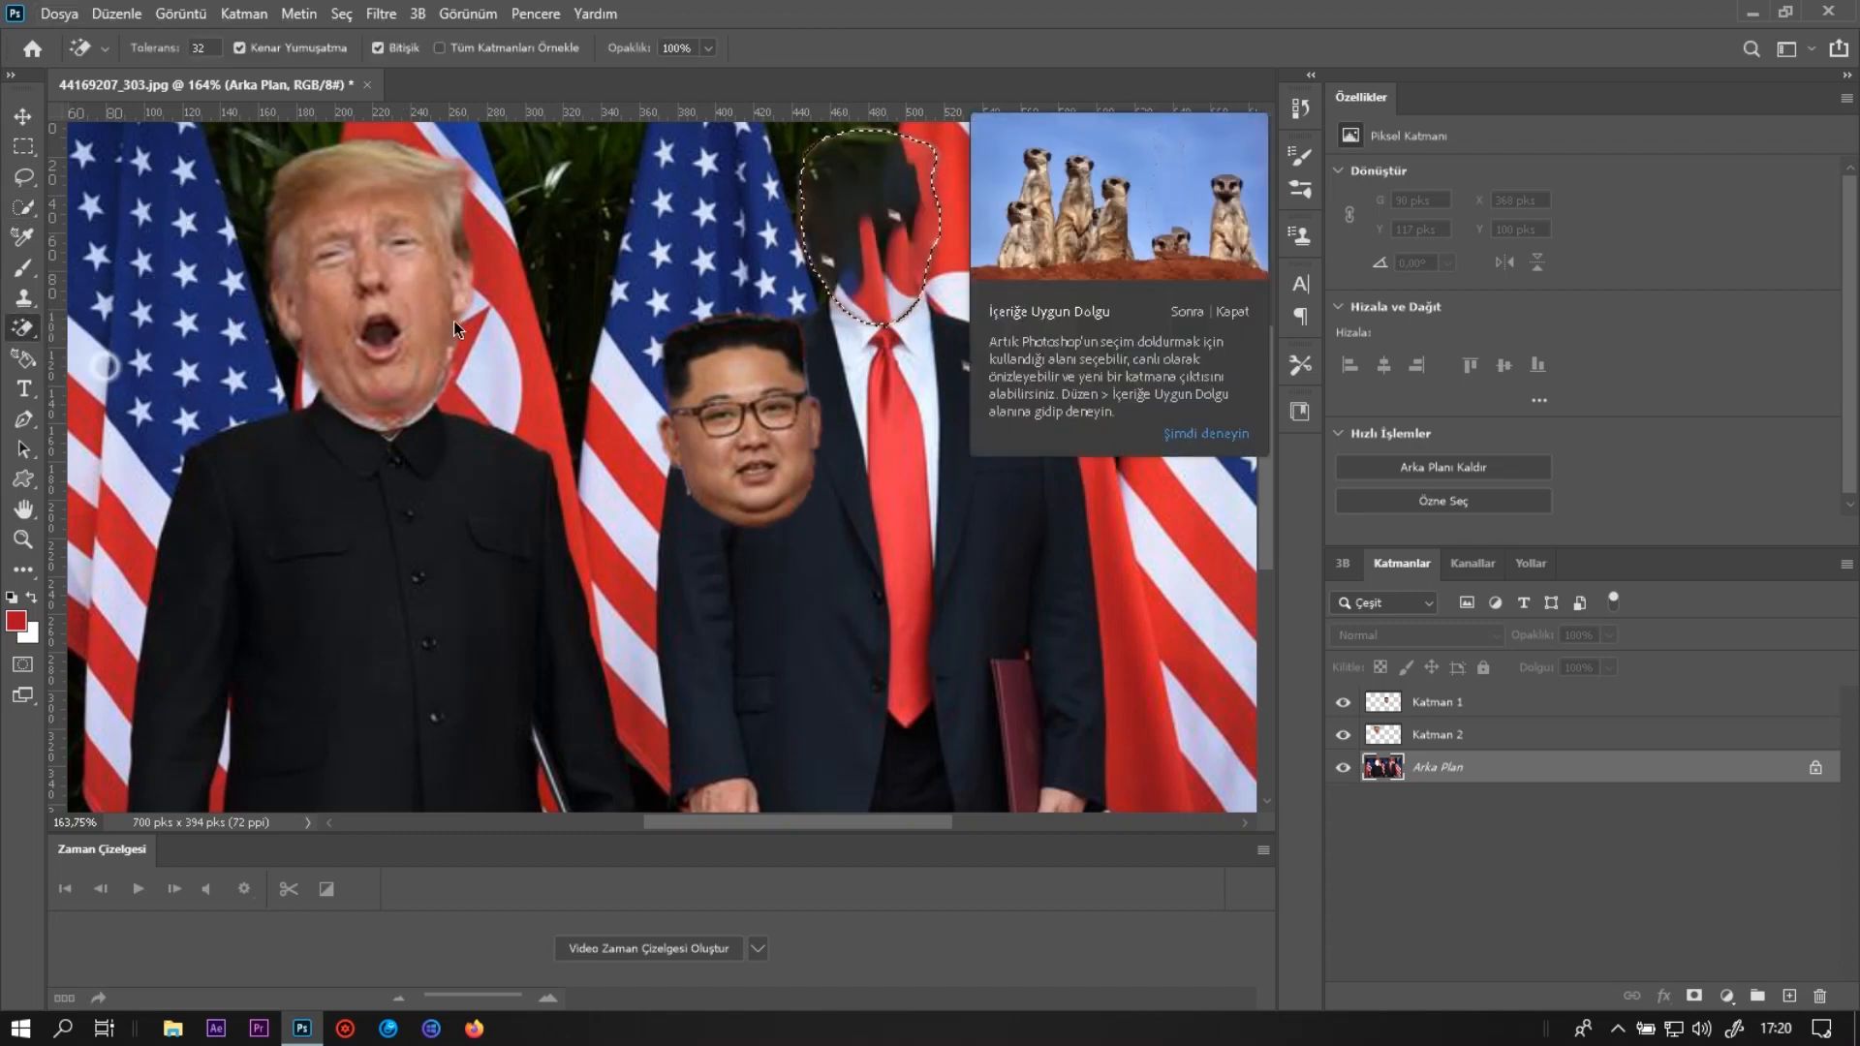
click(852, 194)
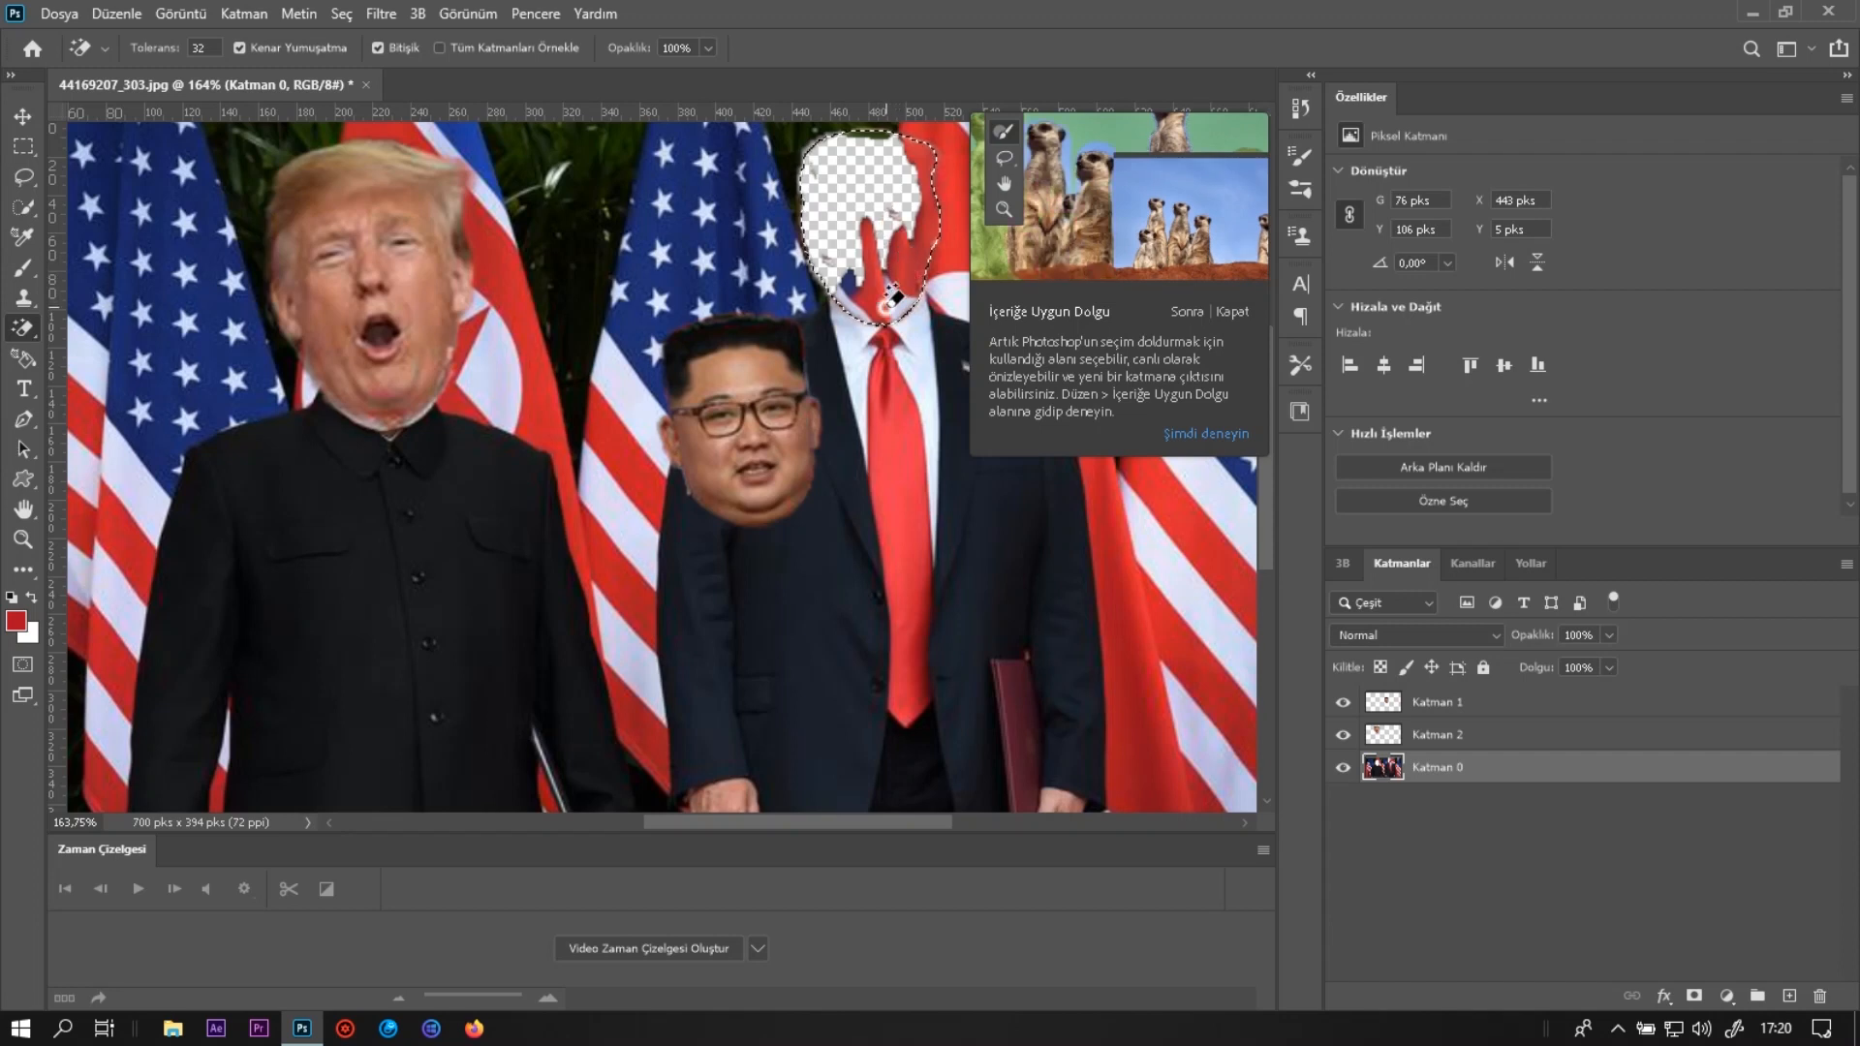
click(935, 199)
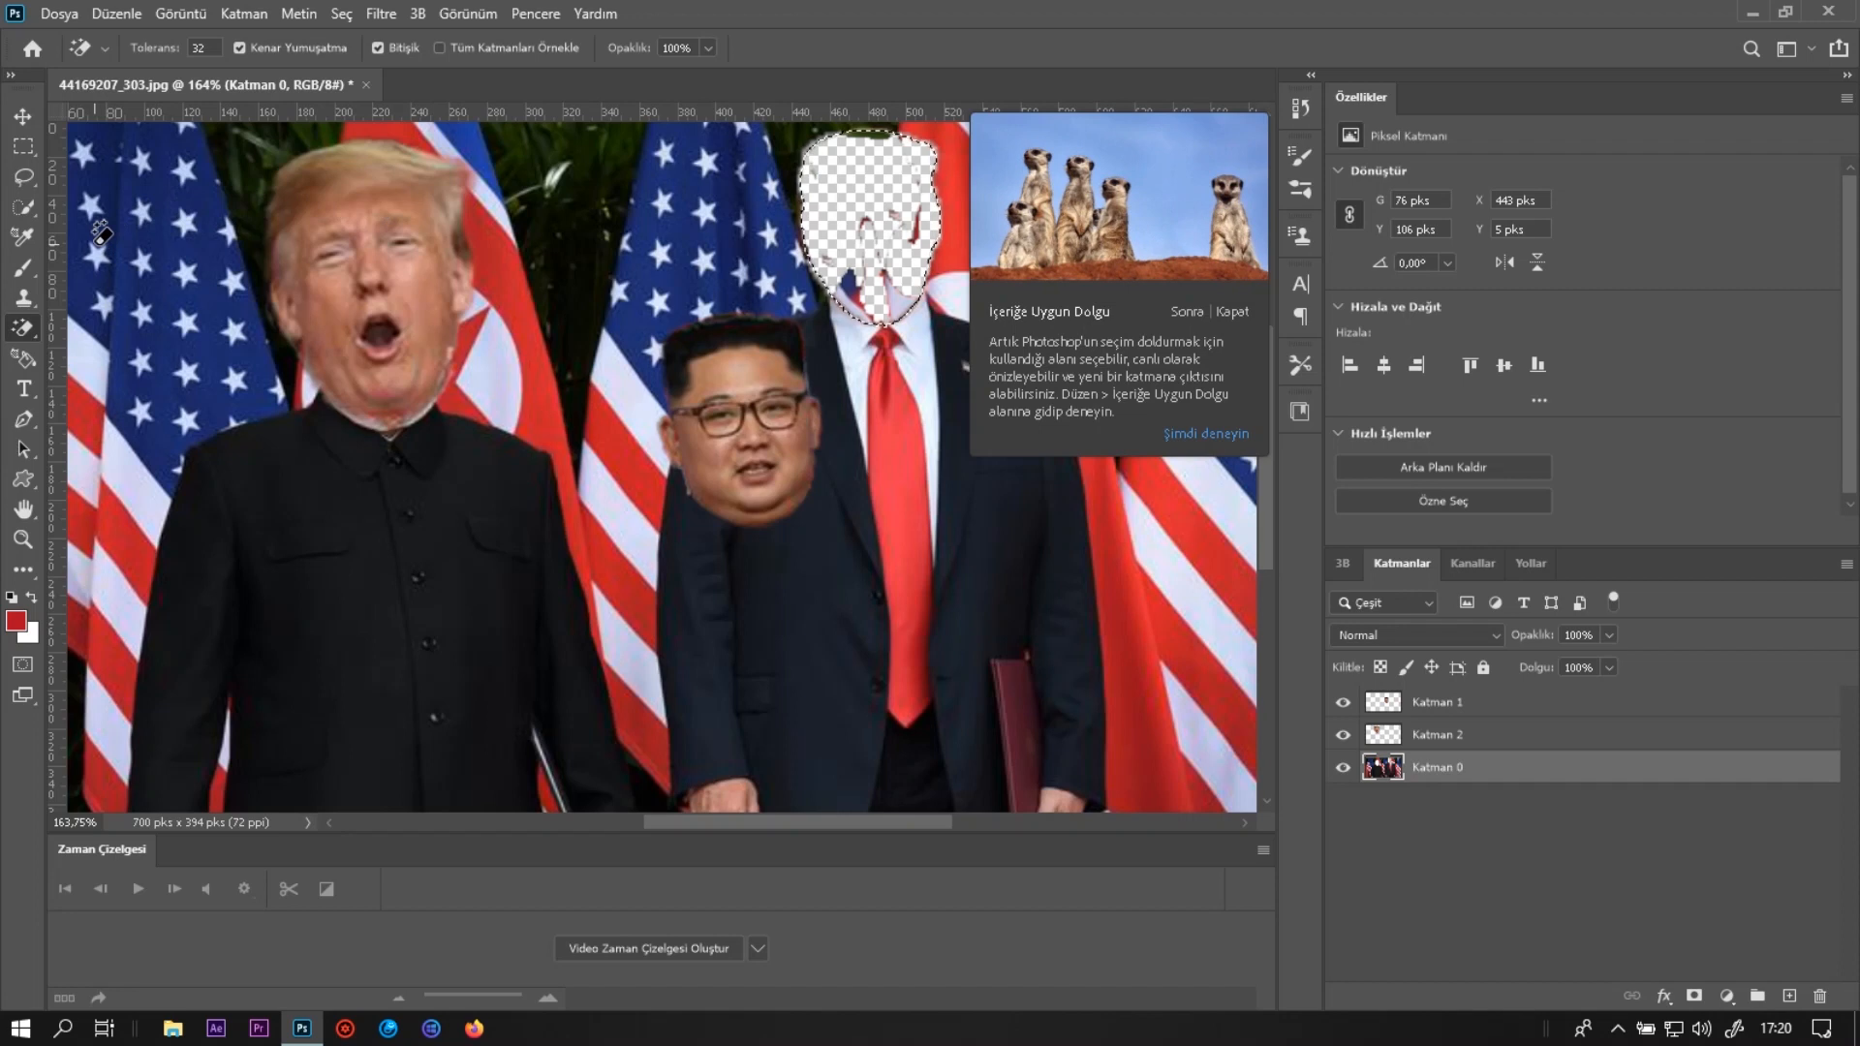
right_click(23, 327)
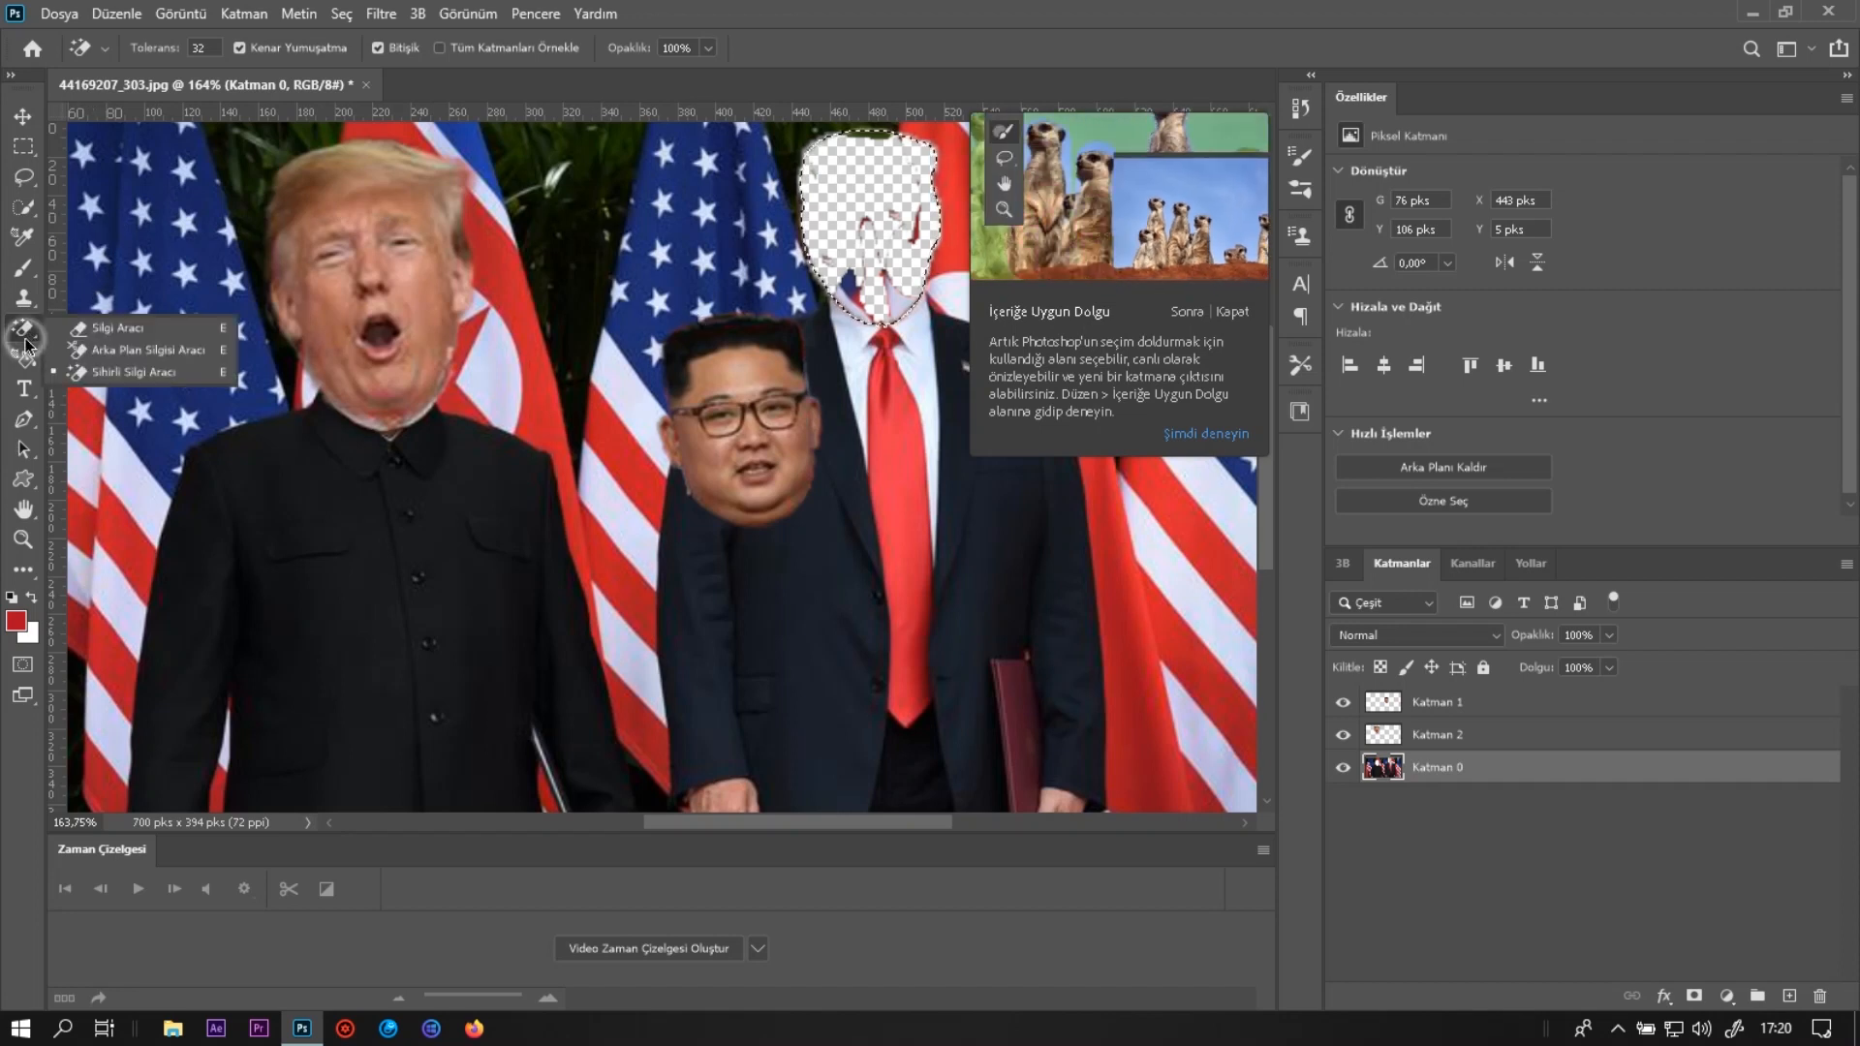
click(117, 328)
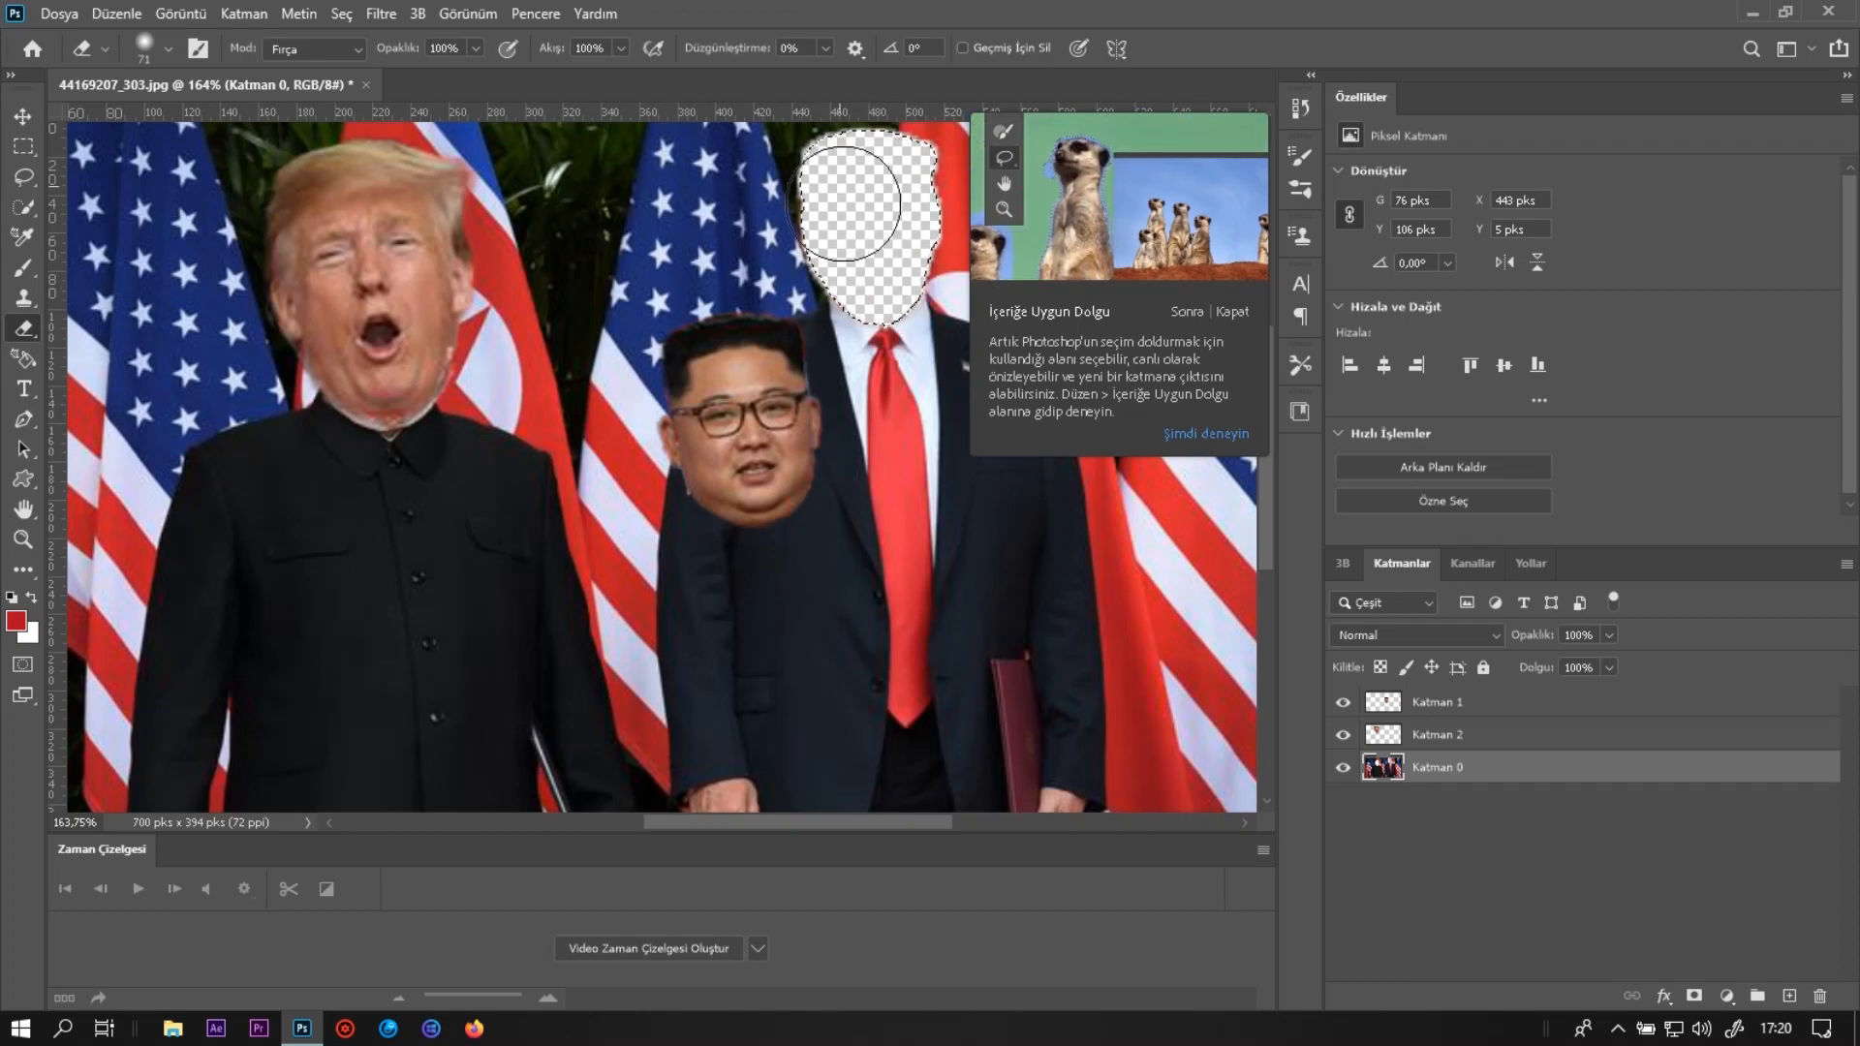
right_click(23, 176)
click(118, 178)
click(140, 321)
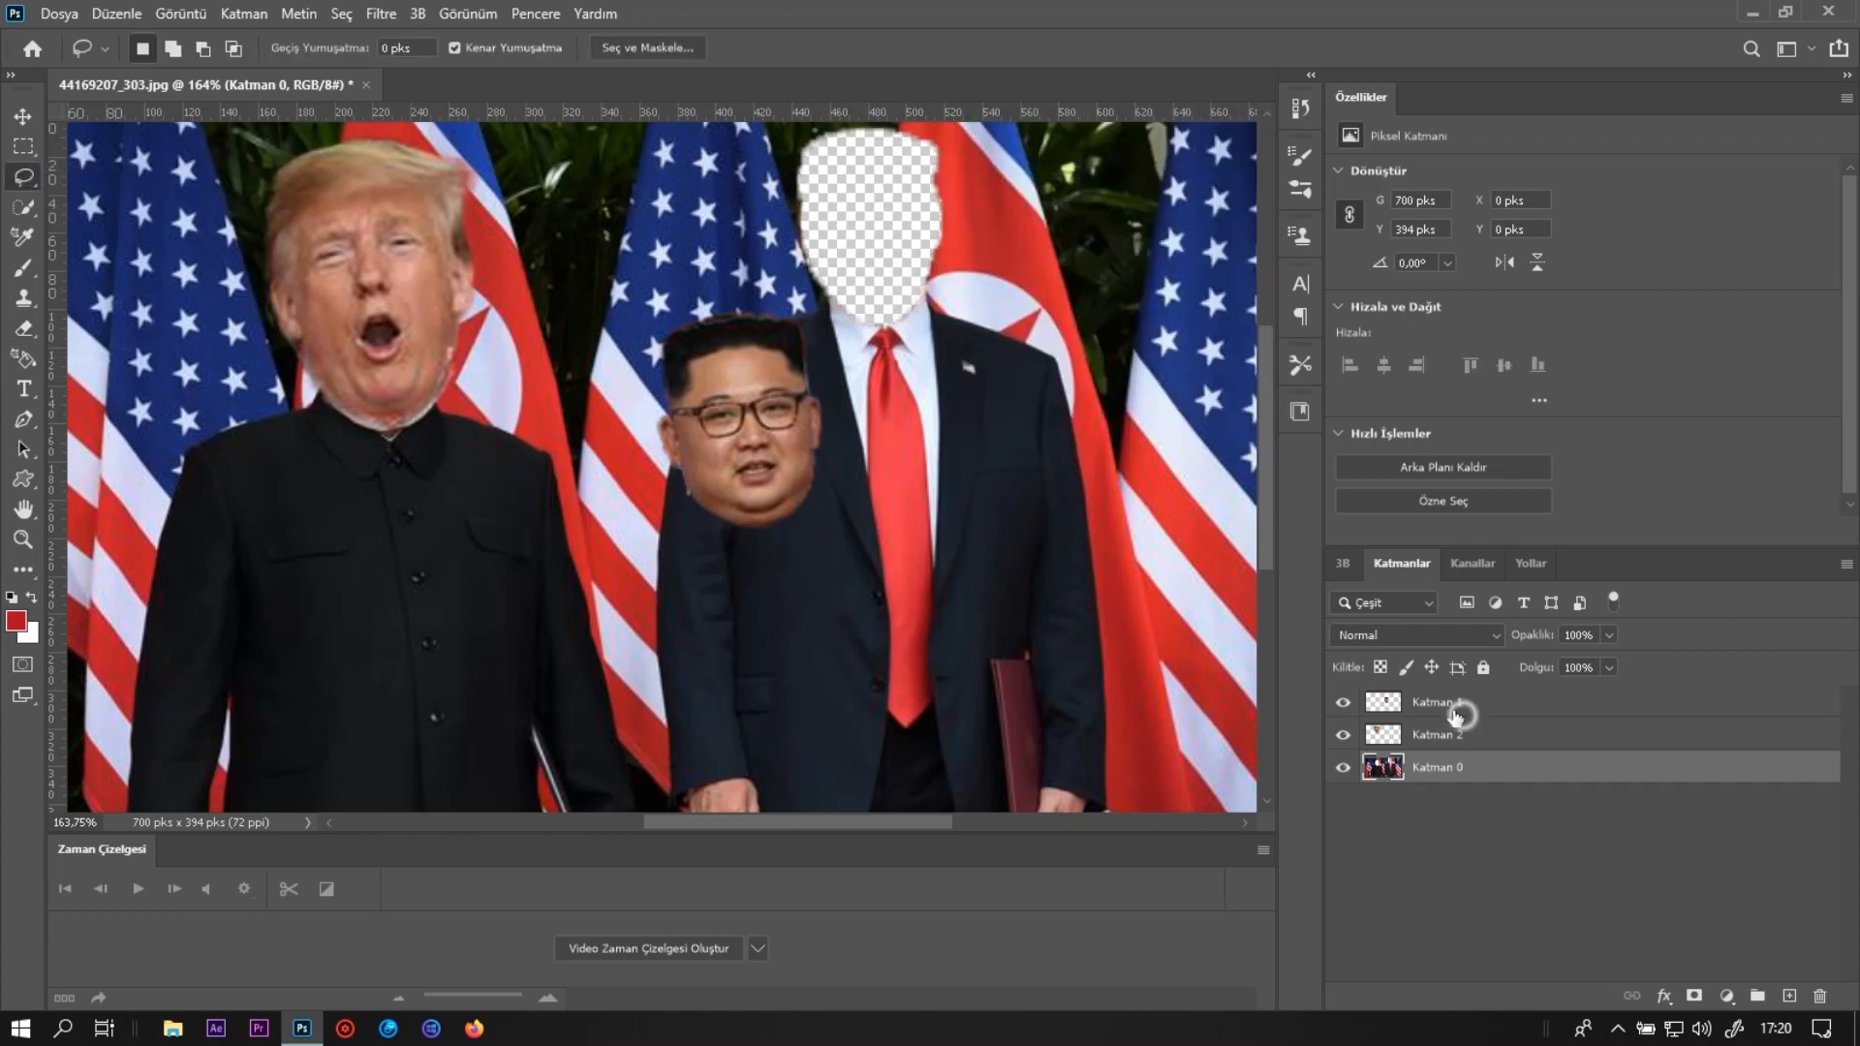
Move the head with glasses on Katman 1 onto the red-tie suit's collar and scale it down to fit.
click(1461, 713)
key(v)
drag(736, 456, 867, 250)
key(ctrl+t)
drag(953, 325, 930, 299)
drag(881, 233, 891, 265)
key(Return)
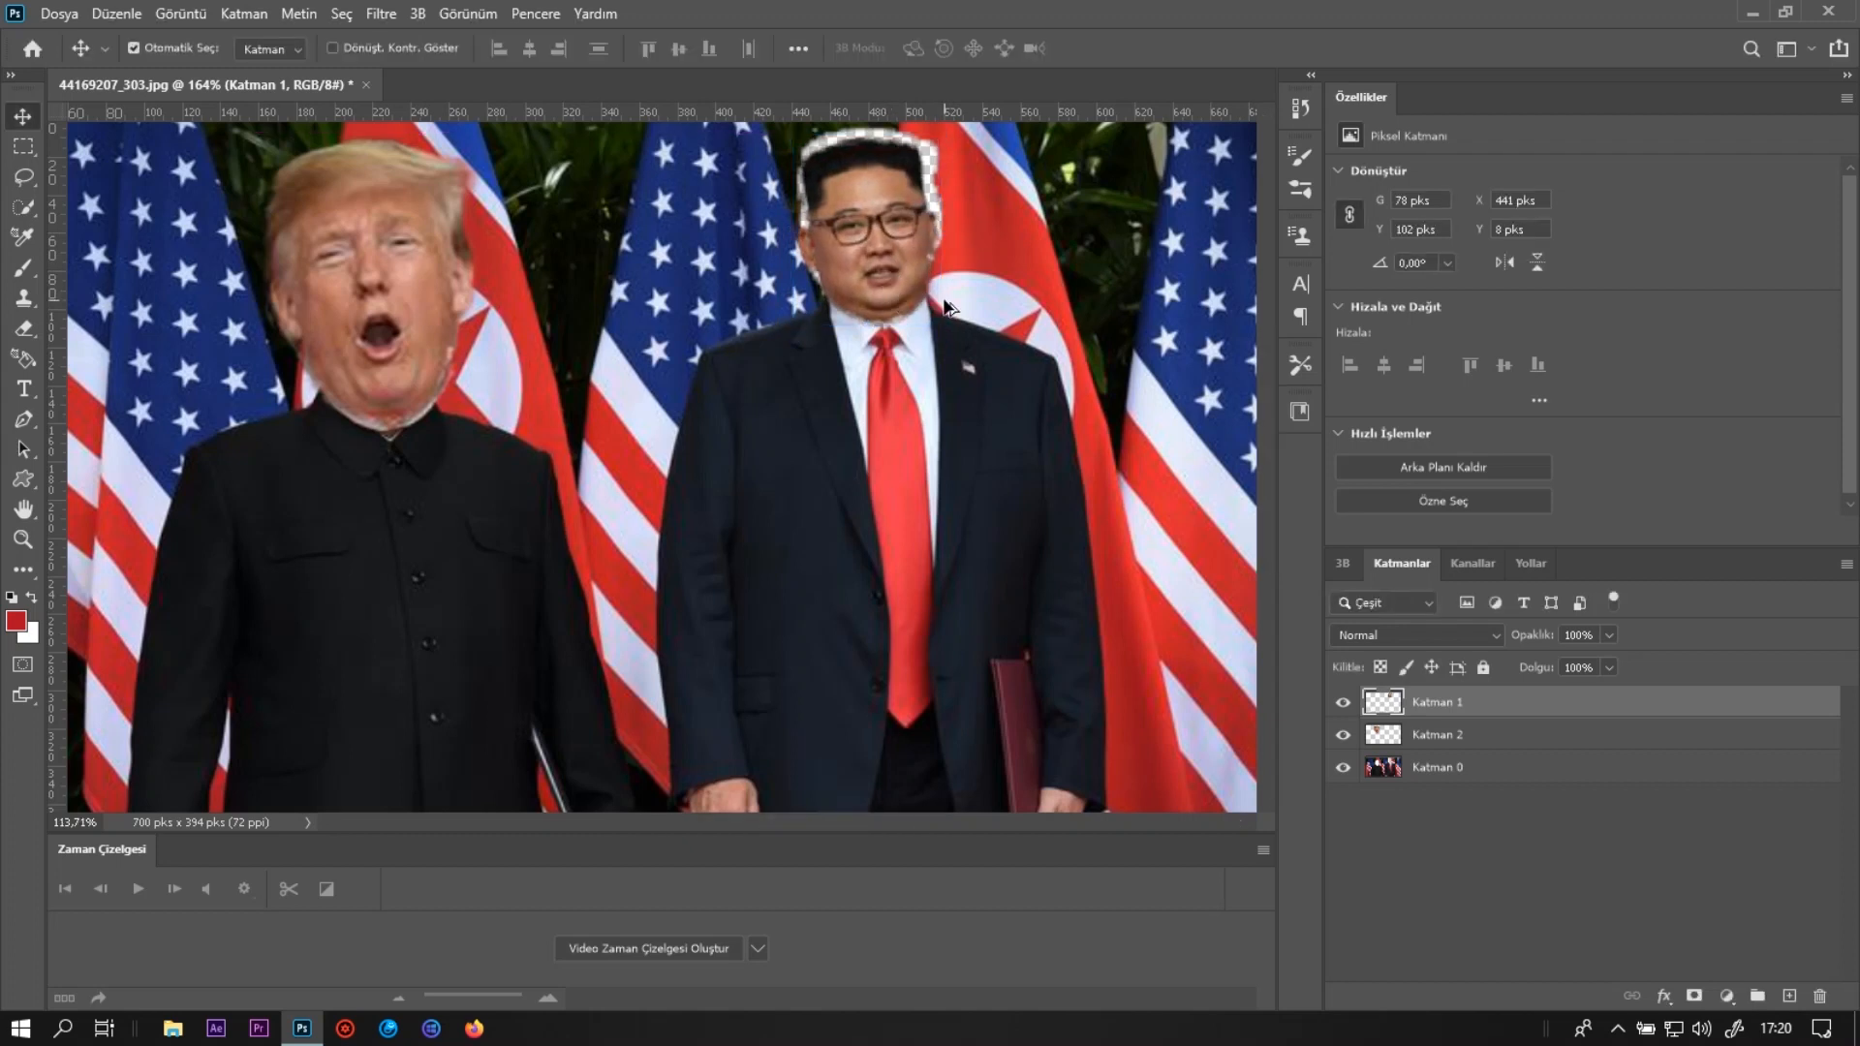
Nudge the head with glasses down about 3 px so that it overlaps the white shirt collar.
scroll(945, 306, down, 3)
scroll(930, 291, up, 5)
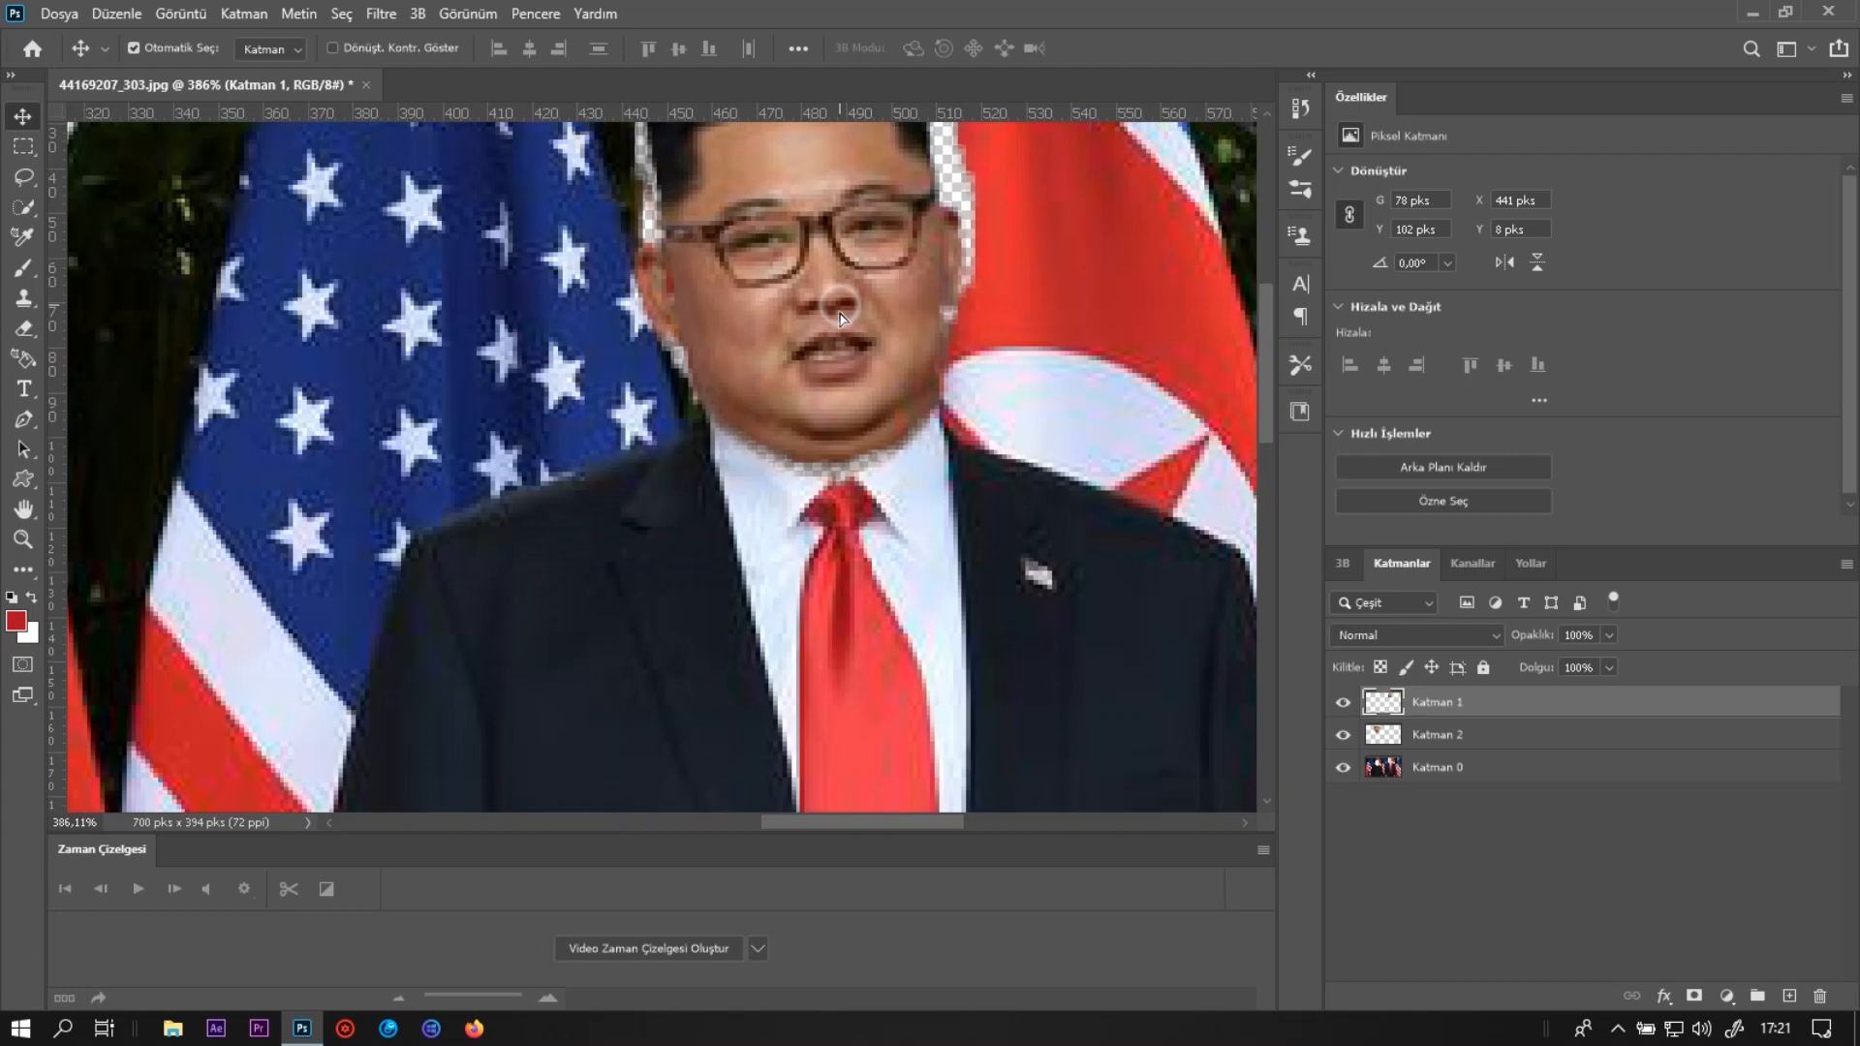
drag(839, 313, 842, 325)
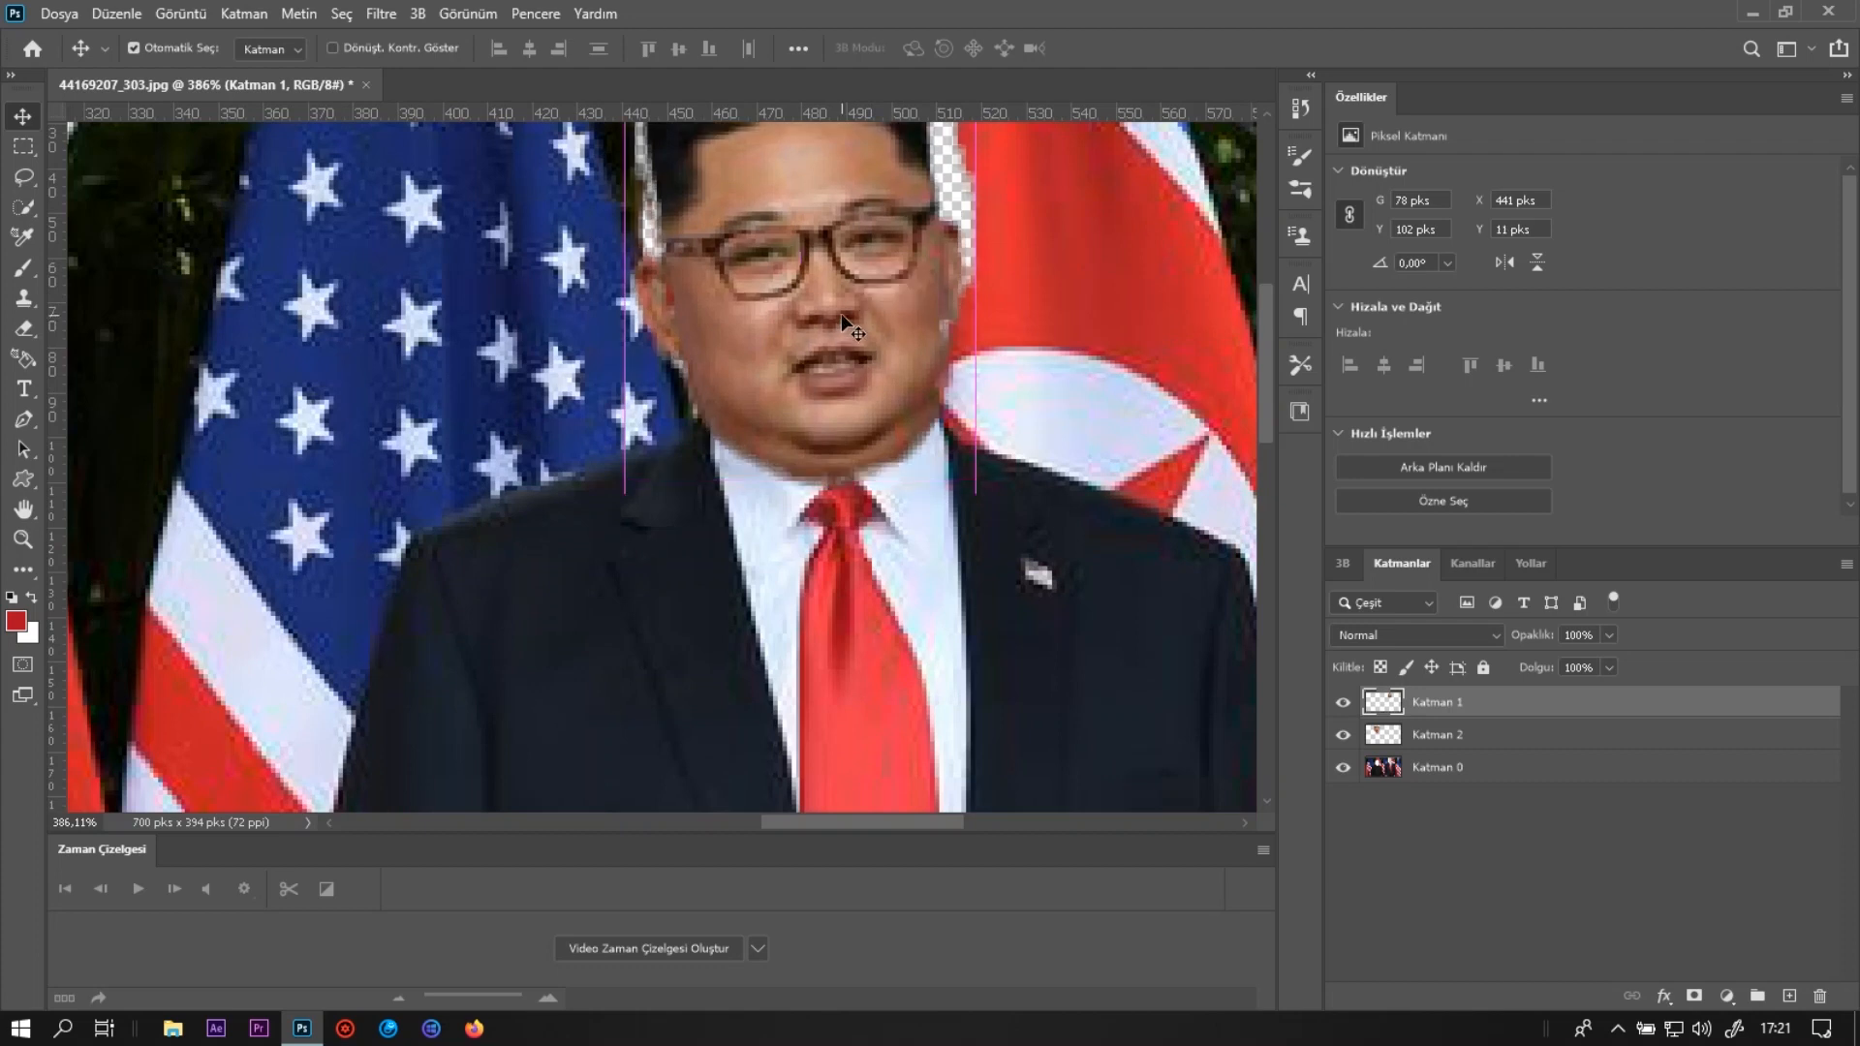
scroll(844, 325, down, 3)
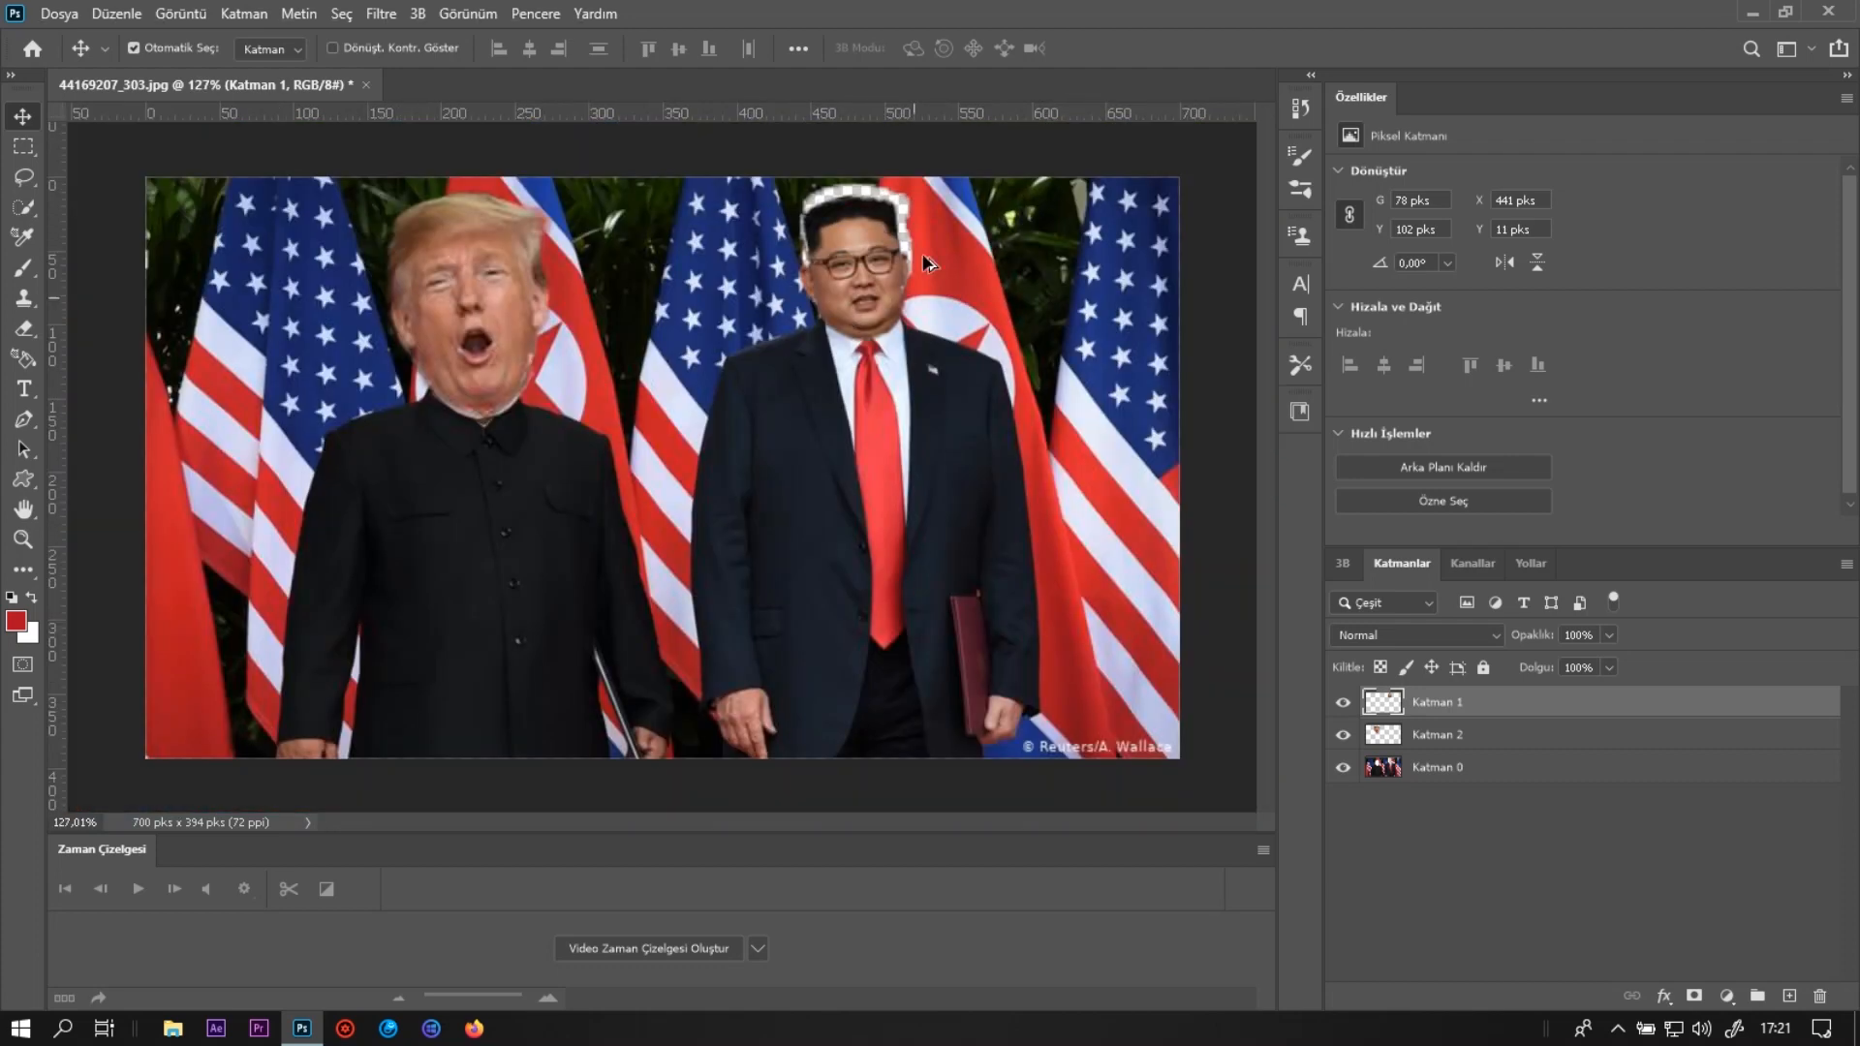
Clone the red flag over the transparent gap beside the head on Katman 0, using a 24 px Clone Stamp.
scroll(947, 197, up, 5)
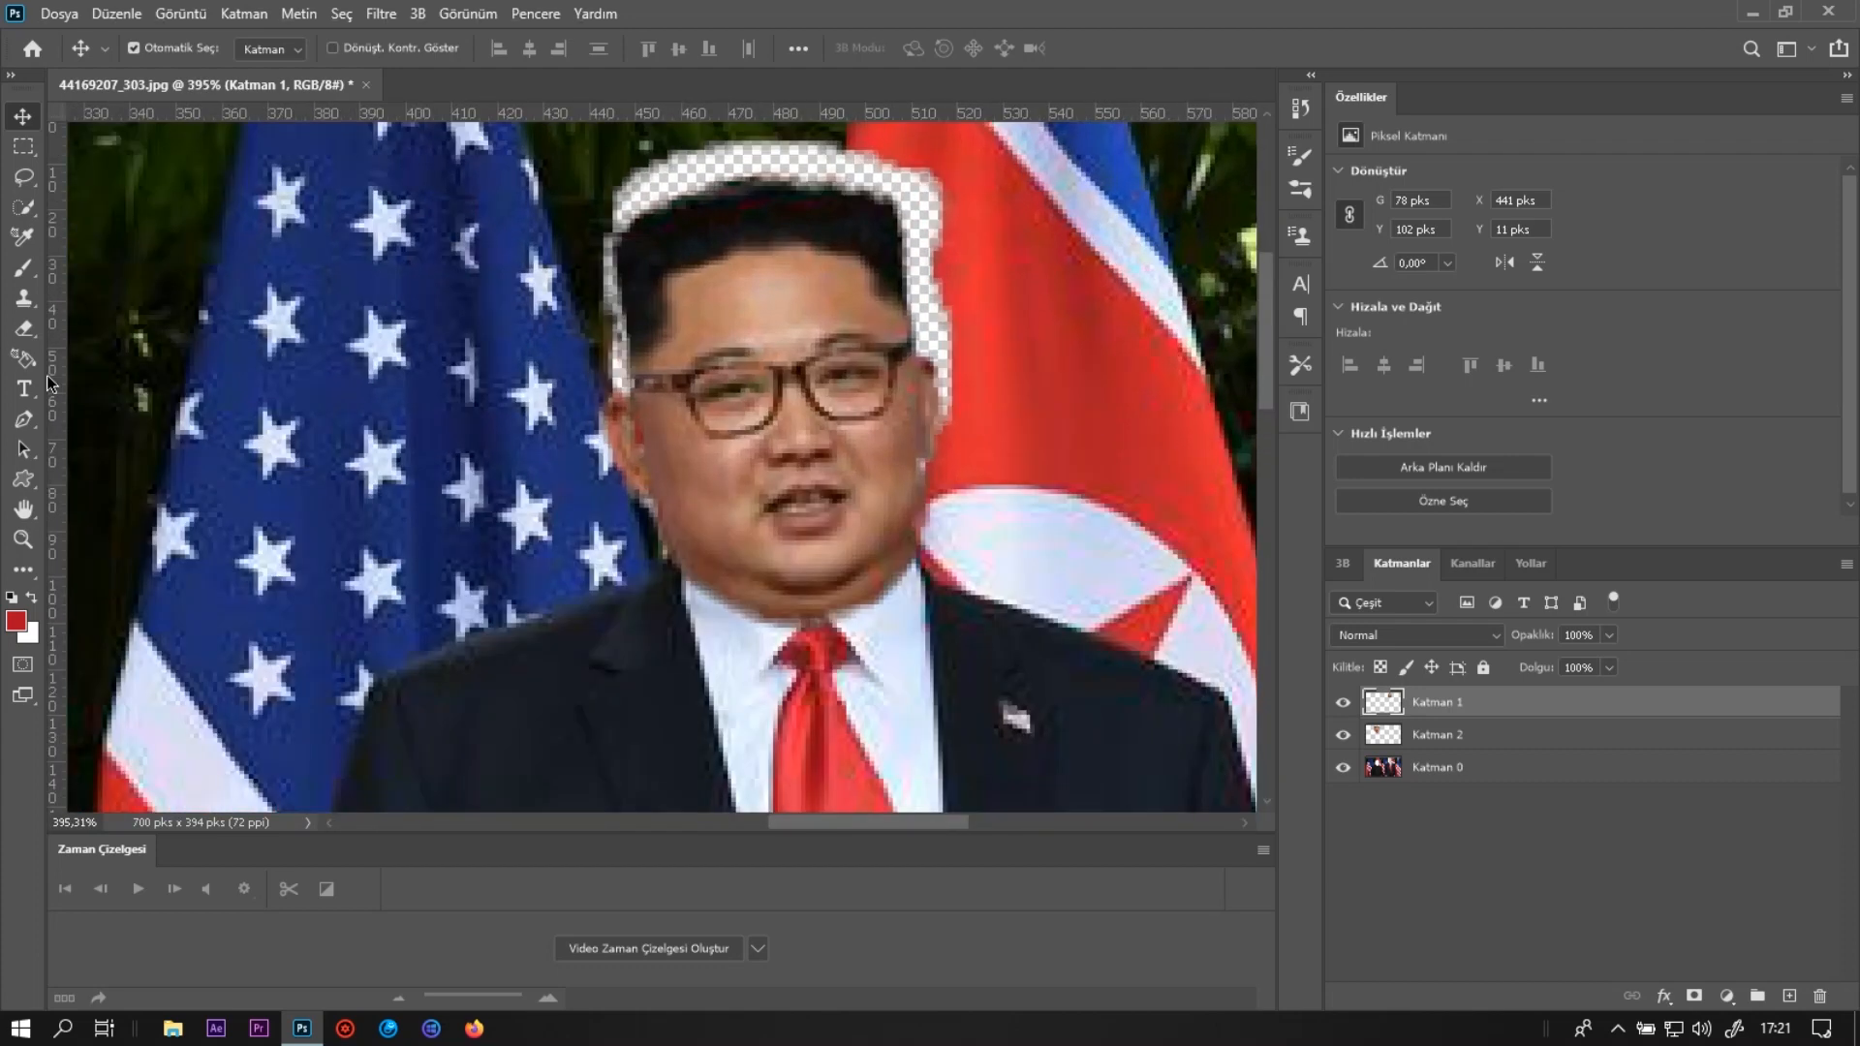
click(23, 302)
drag(997, 372, 750, 400)
alt+click(974, 422)
click(941, 422)
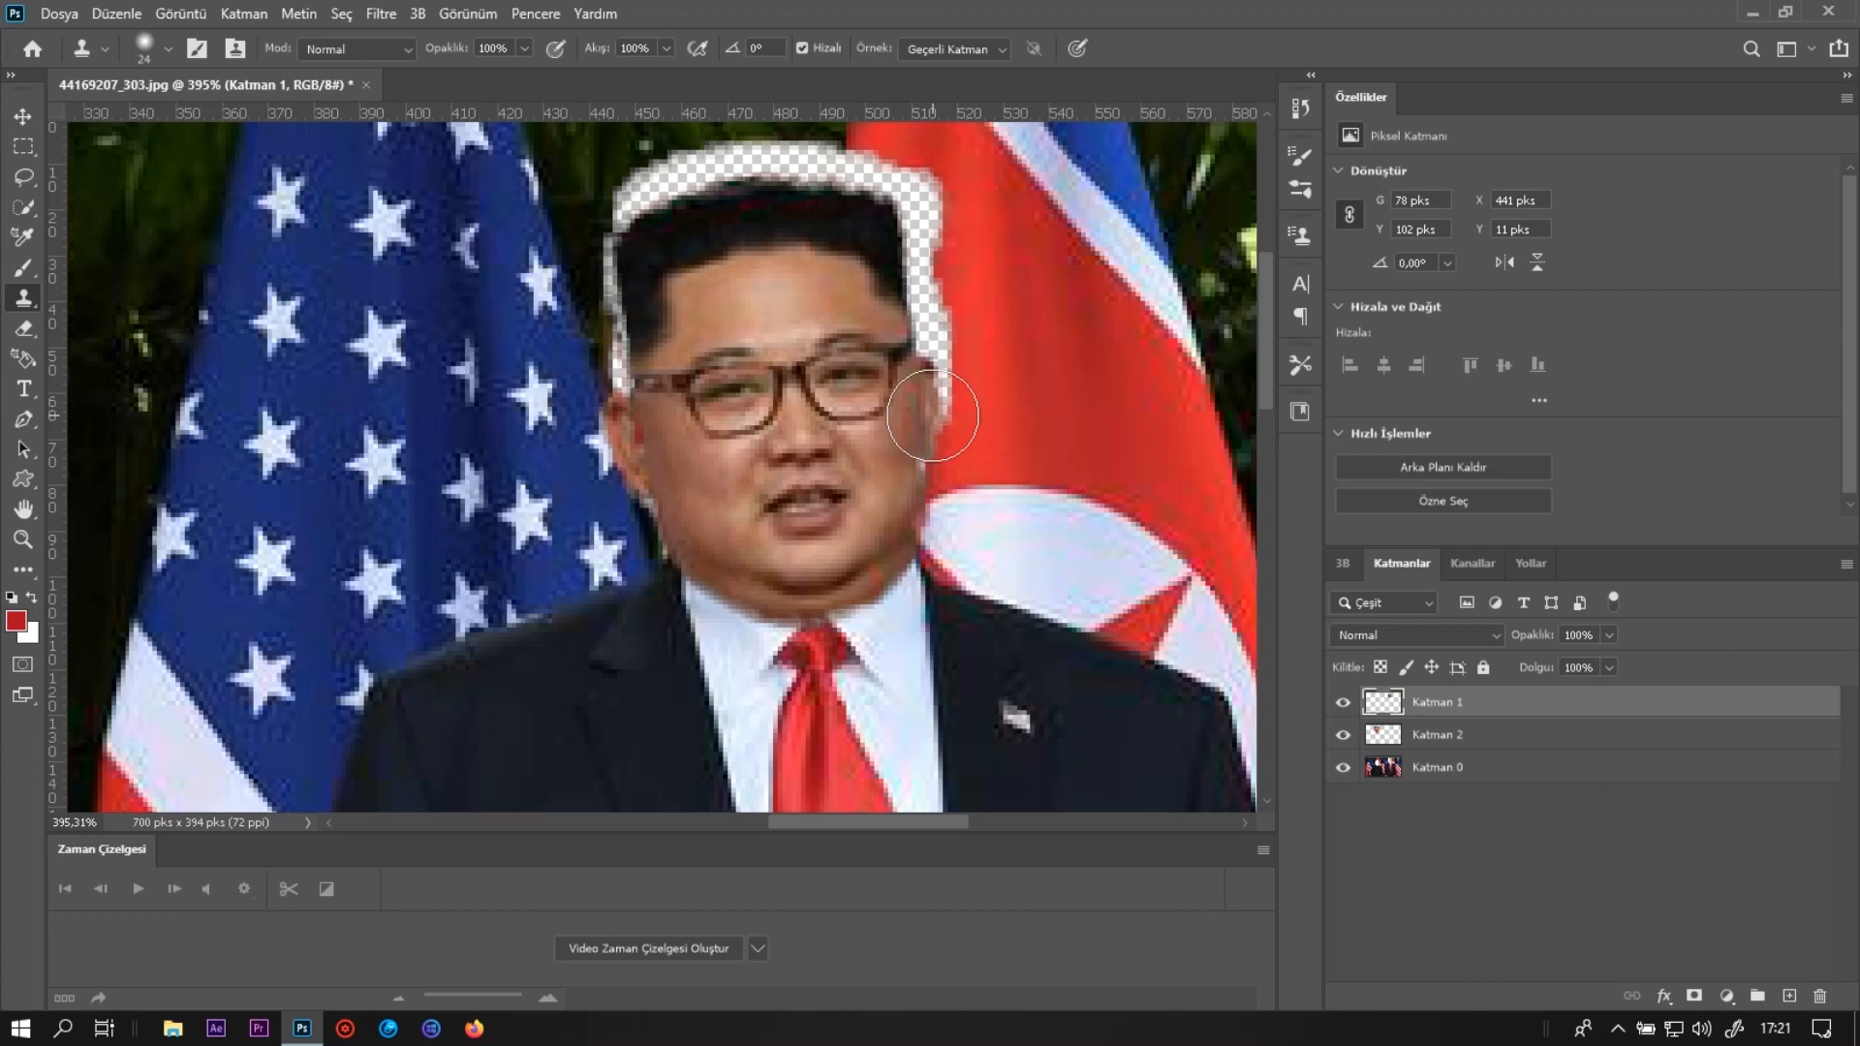
click(1451, 768)
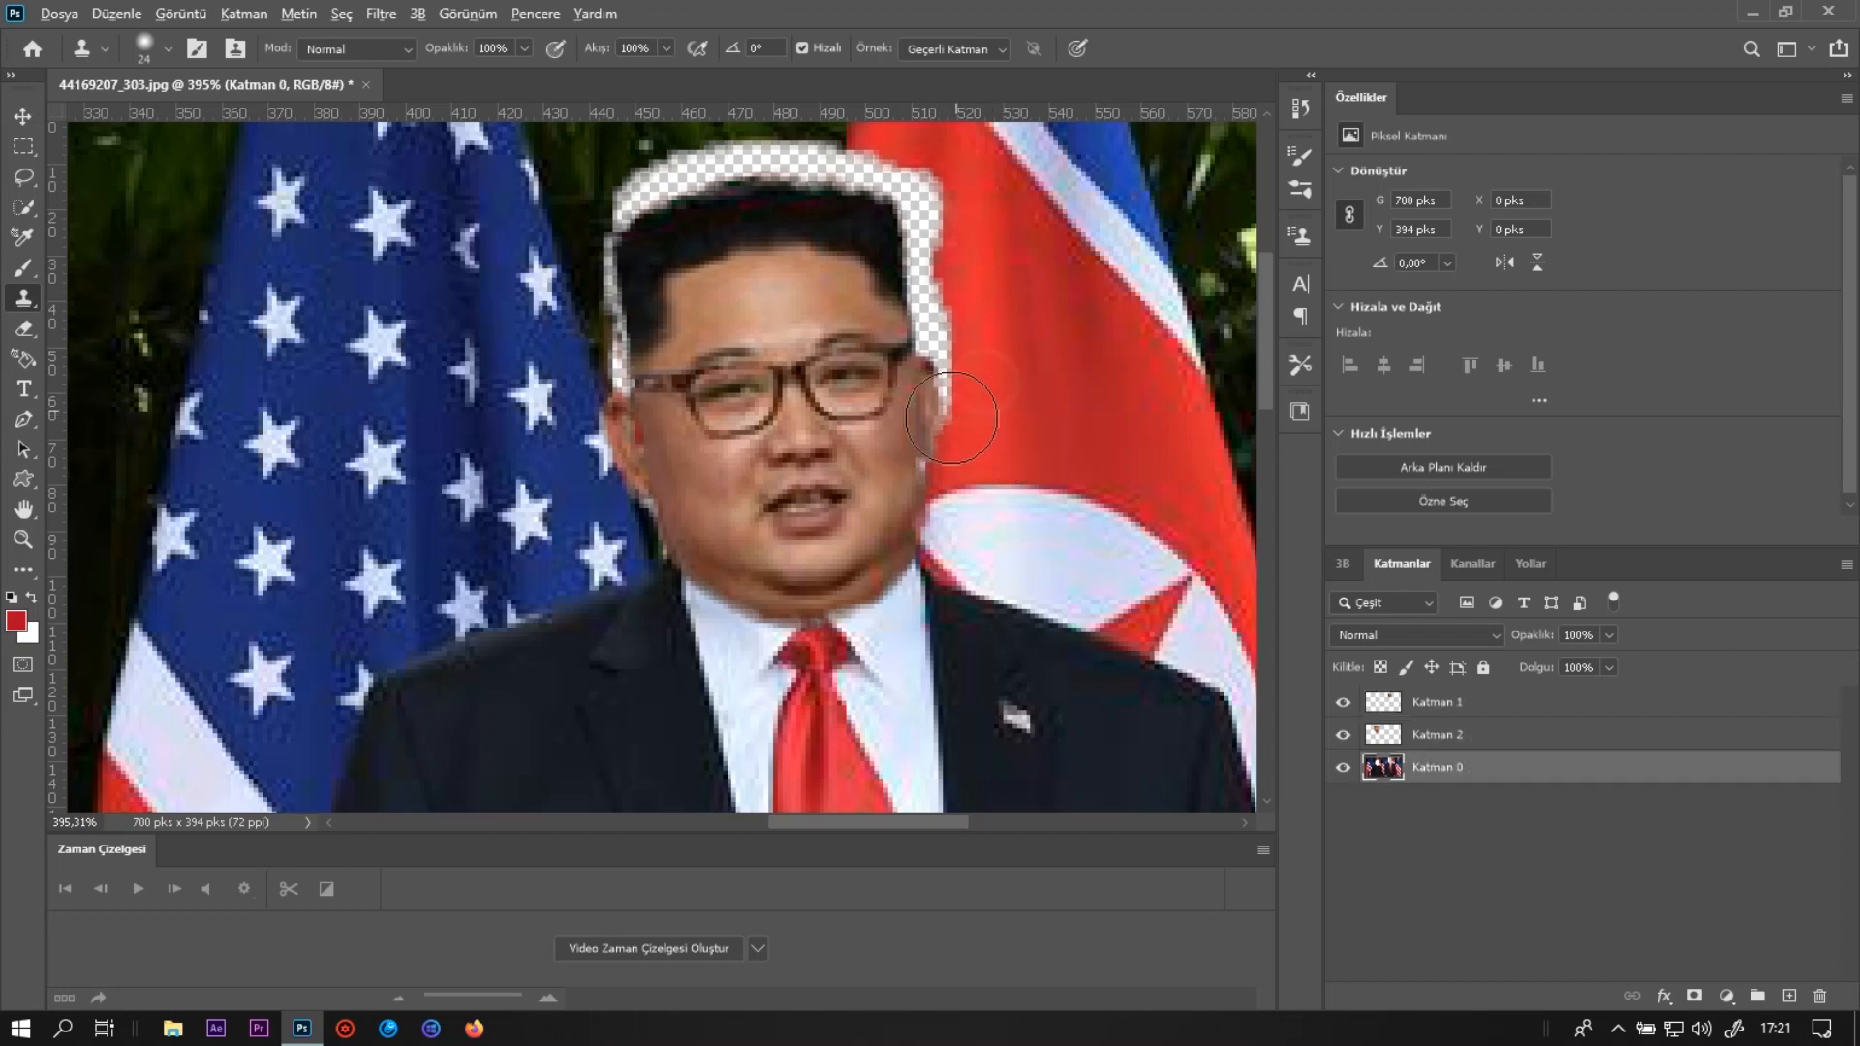
drag(942, 407, 904, 166)
scroll(920, 305, up, 3)
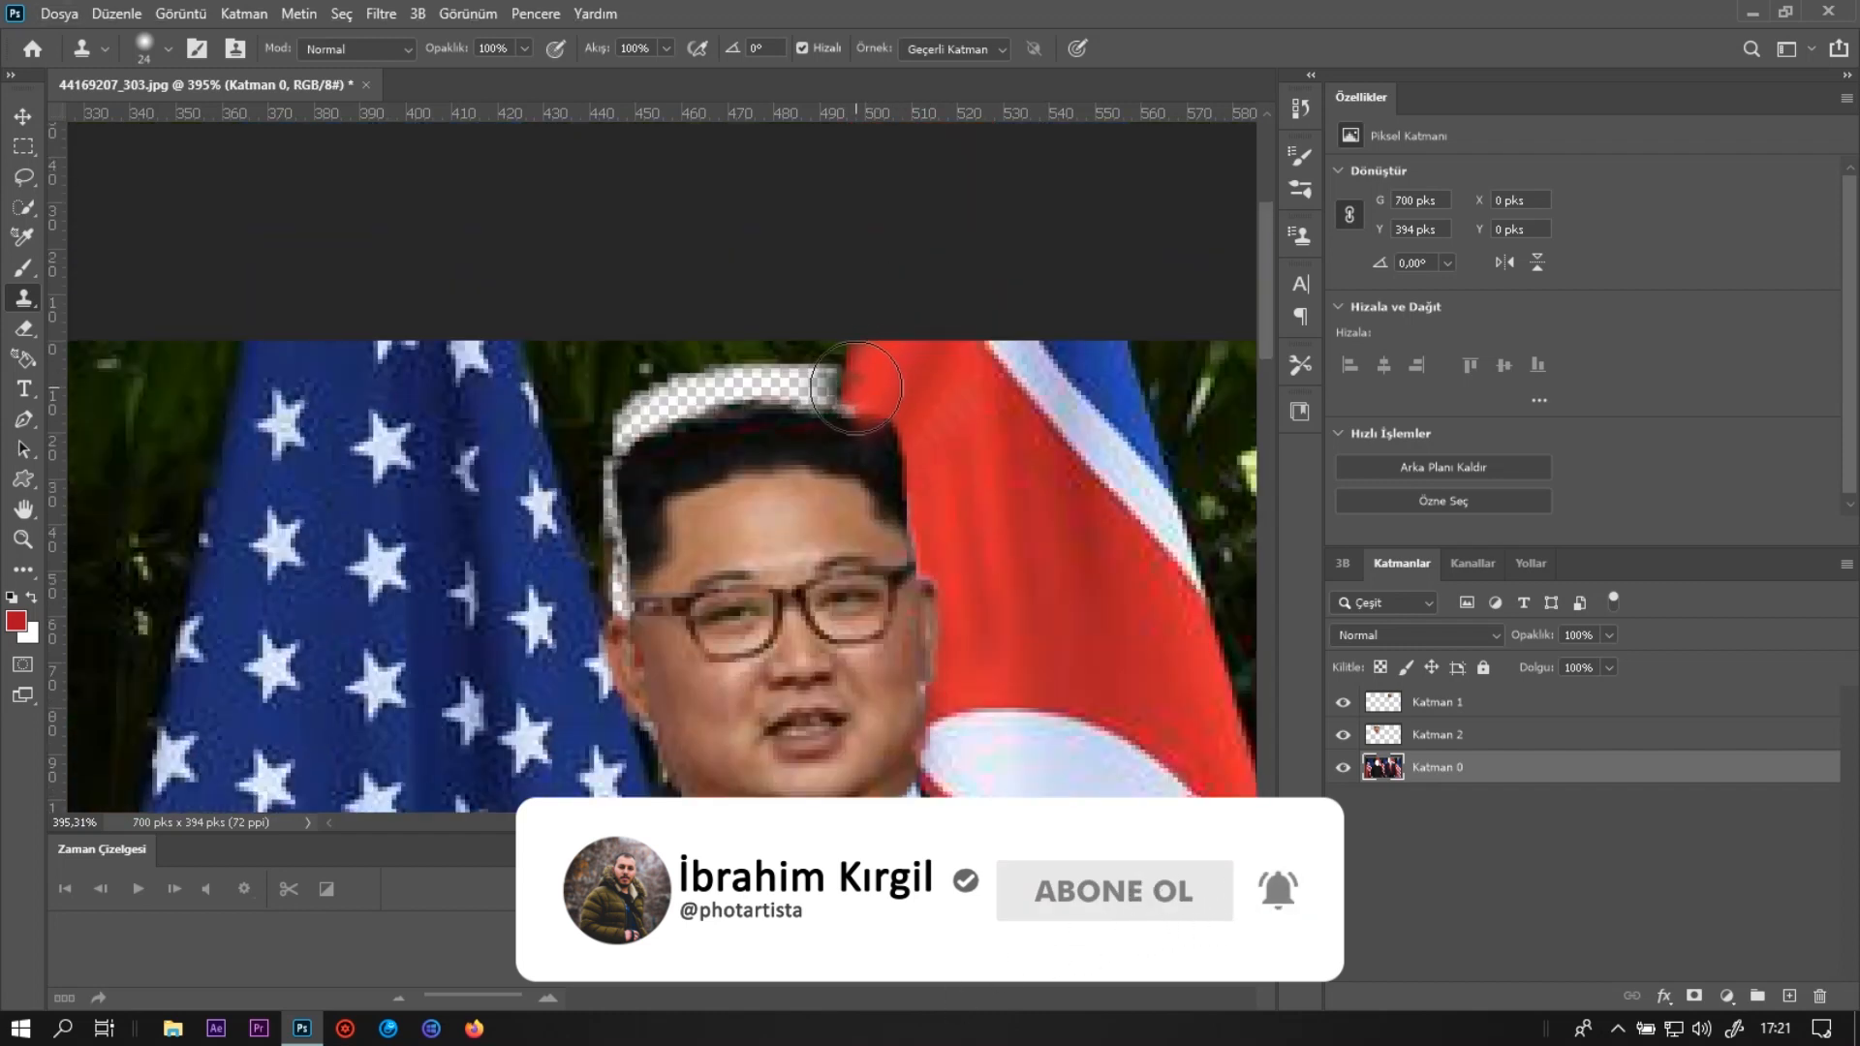
Reduce the Clone Stamp brush to 9 px and clone the dark foliage over the transparent gap above the black hair.
drag(857, 386, 846, 385)
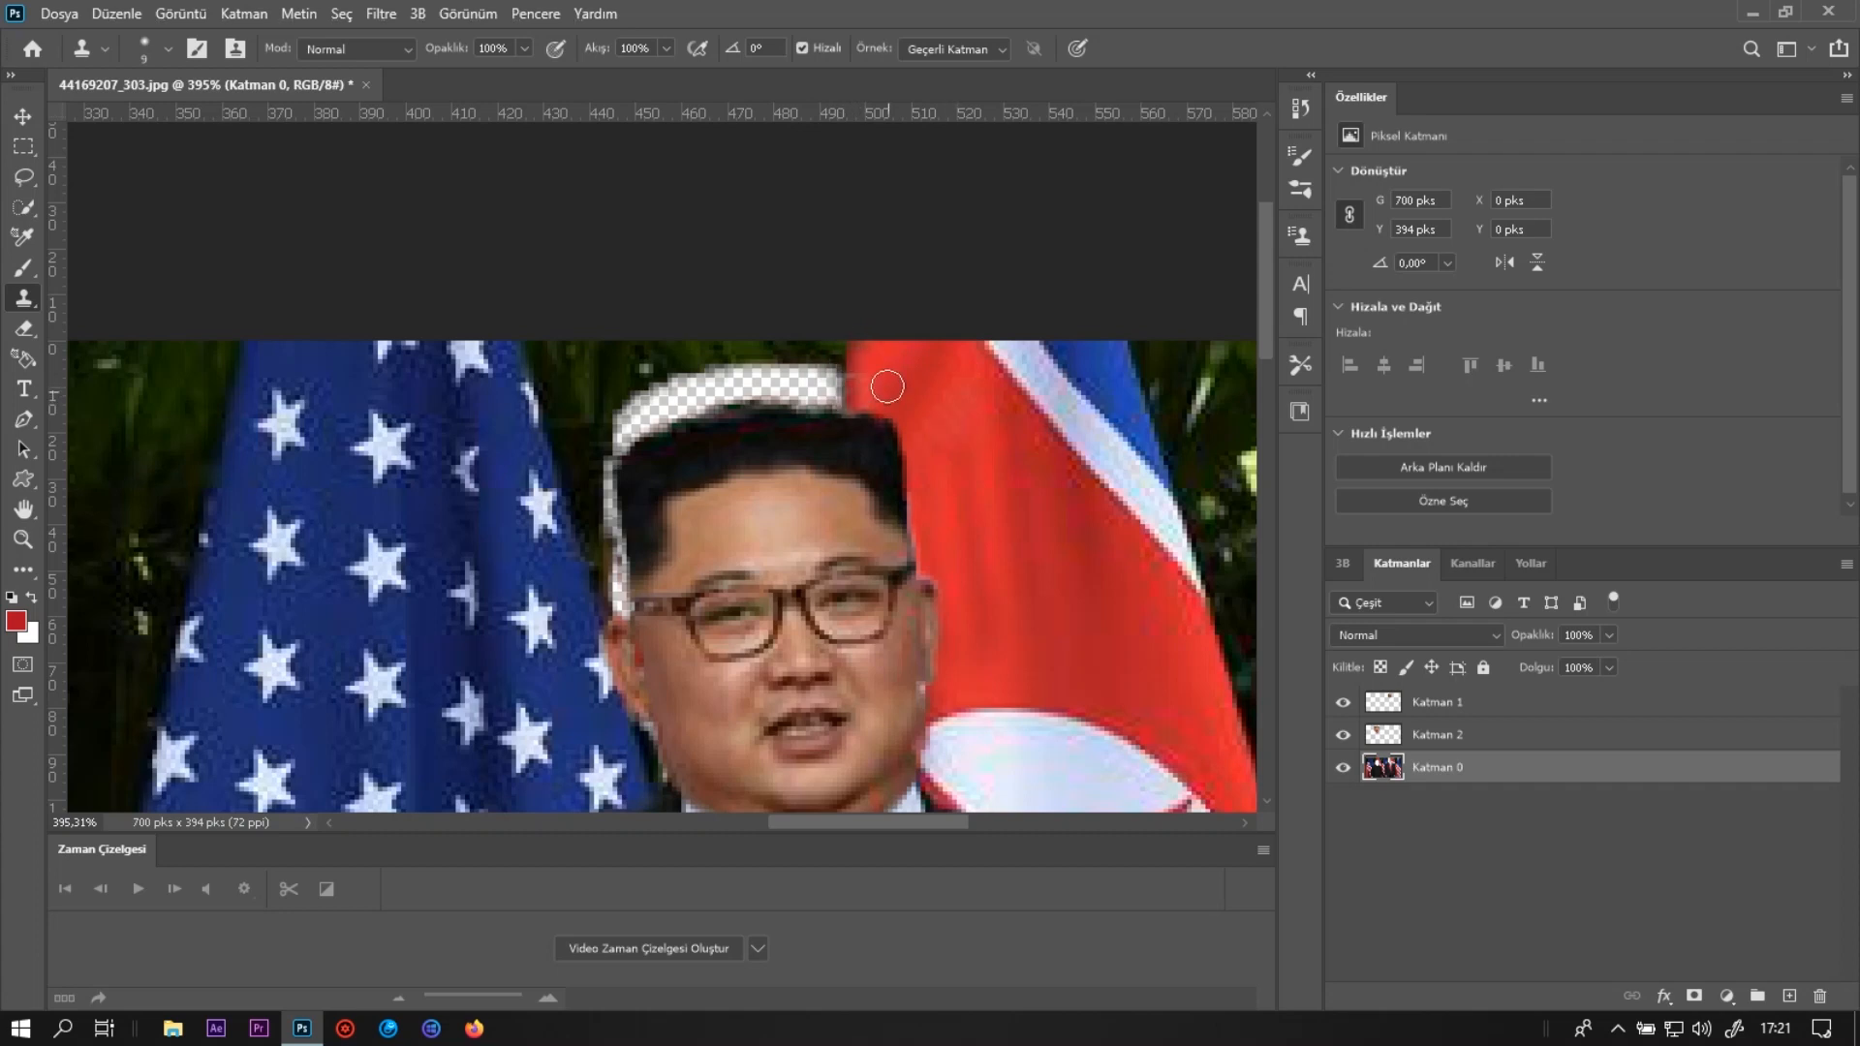
scroll(978, 452, down, 4)
scroll(748, 388, up, 4)
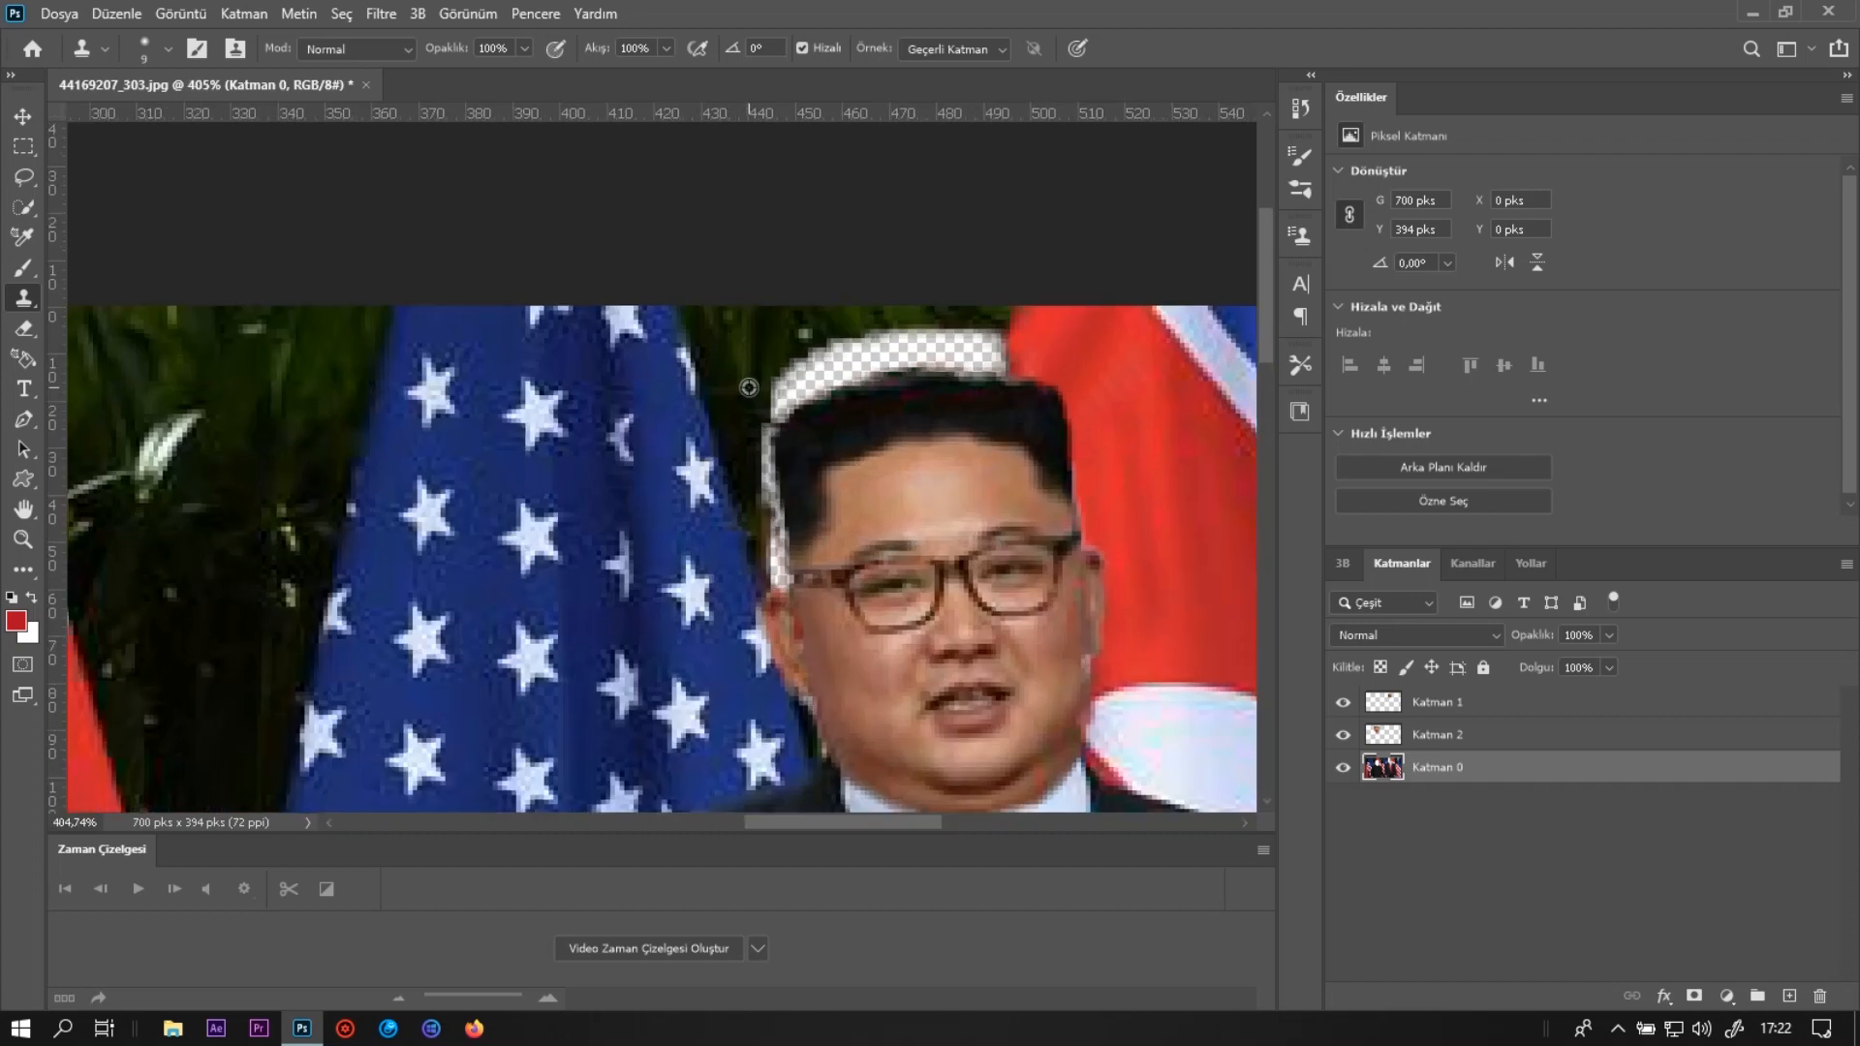
alt+click(961, 318)
mouse_move(977, 331)
mouse_down()
mouse_move(997, 377)
mouse_move(914, 317)
mouse_move(988, 363)
mouse_move(911, 334)
mouse_move(988, 372)
mouse_up()
alt+click(913, 316)
alt+click(909, 320)
alt+click(857, 319)
drag(896, 336, 917, 364)
alt+click(846, 314)
drag(938, 361, 998, 379)
Clone the neighbouring foliage and flag over the remaining gap around the left edge of the hair and face on Katman 0.
alt+click(818, 328)
mouse_move(845, 346)
mouse_down()
mouse_move(897, 371)
mouse_move(814, 344)
mouse_move(883, 386)
mouse_move(819, 376)
mouse_move(818, 357)
mouse_move(788, 378)
mouse_move(814, 397)
mouse_move(778, 402)
mouse_move(800, 421)
mouse_move(776, 434)
mouse_move(786, 589)
mouse_up()
alt+click(790, 320)
alt+click(777, 320)
alt+click(784, 341)
alt+click(768, 358)
alt+click(768, 390)
alt+click(762, 340)
alt+click(751, 395)
alt+click(755, 432)
alt+click(734, 452)
alt+click(764, 507)
key(ctrl+0)
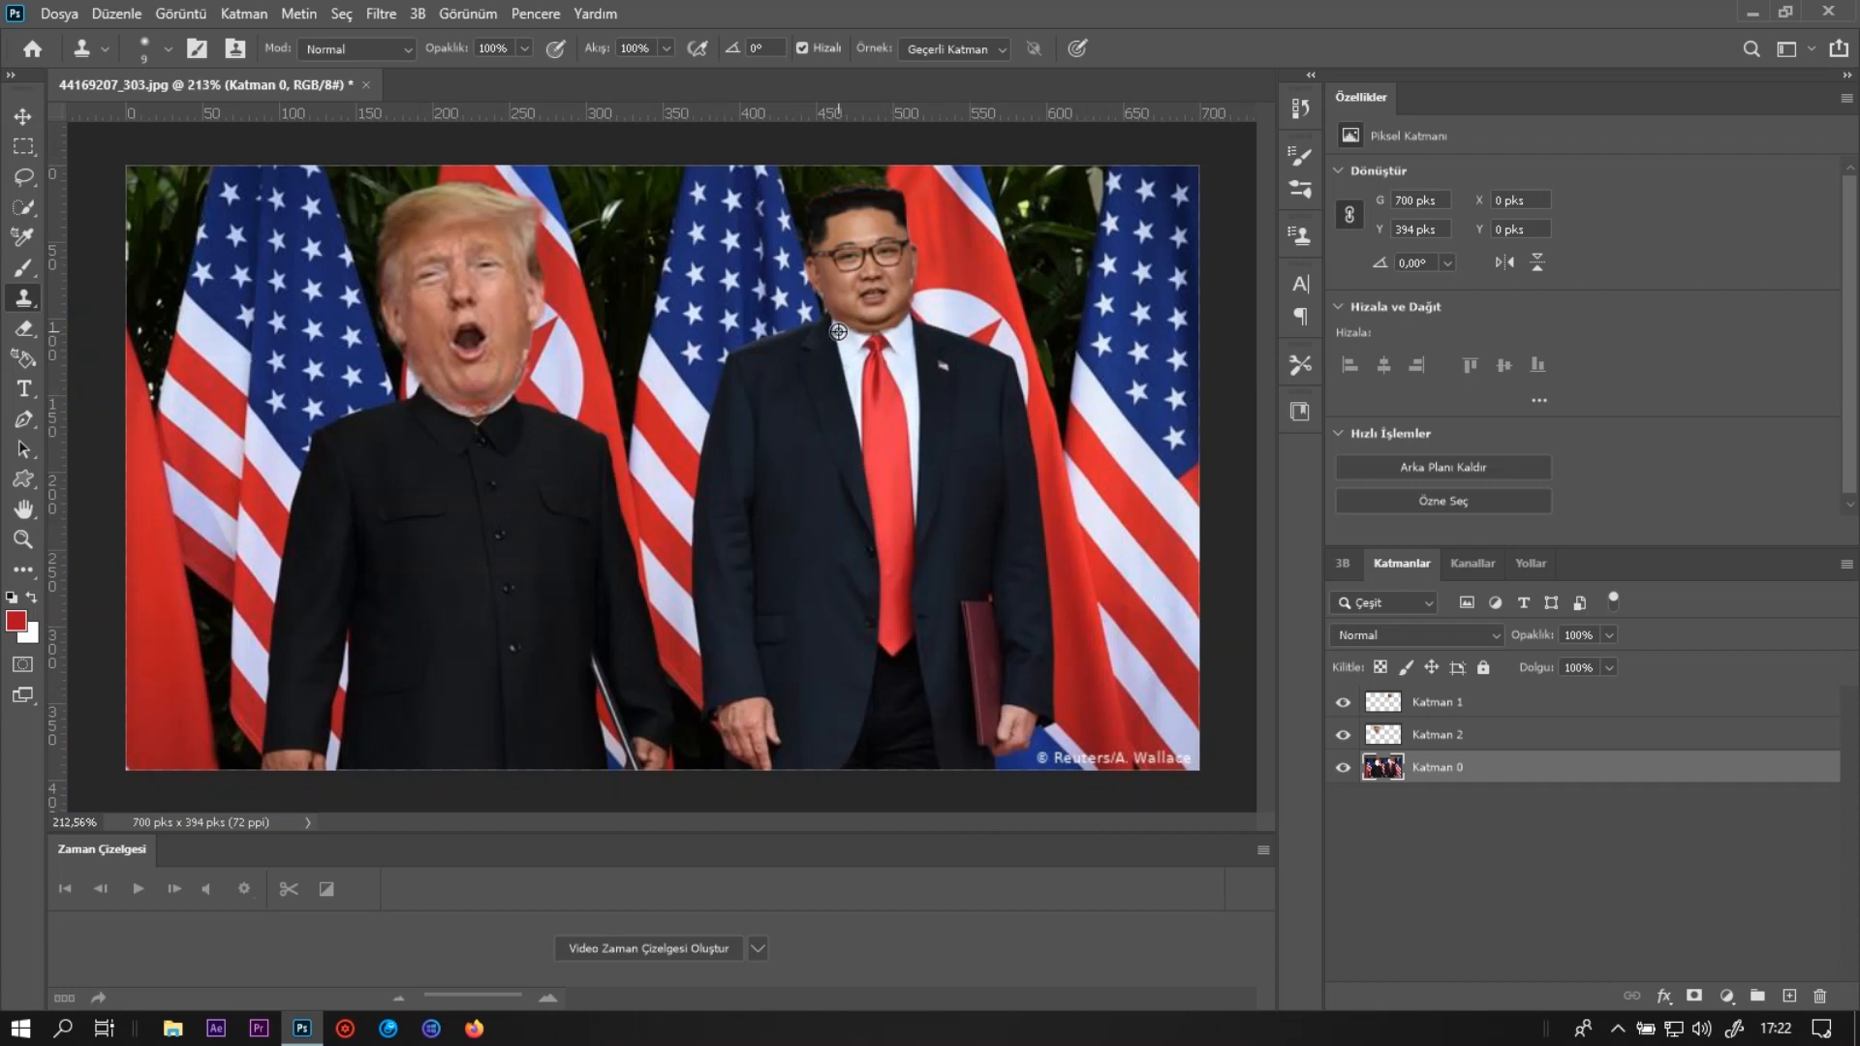
scroll(837, 332, up, 2)
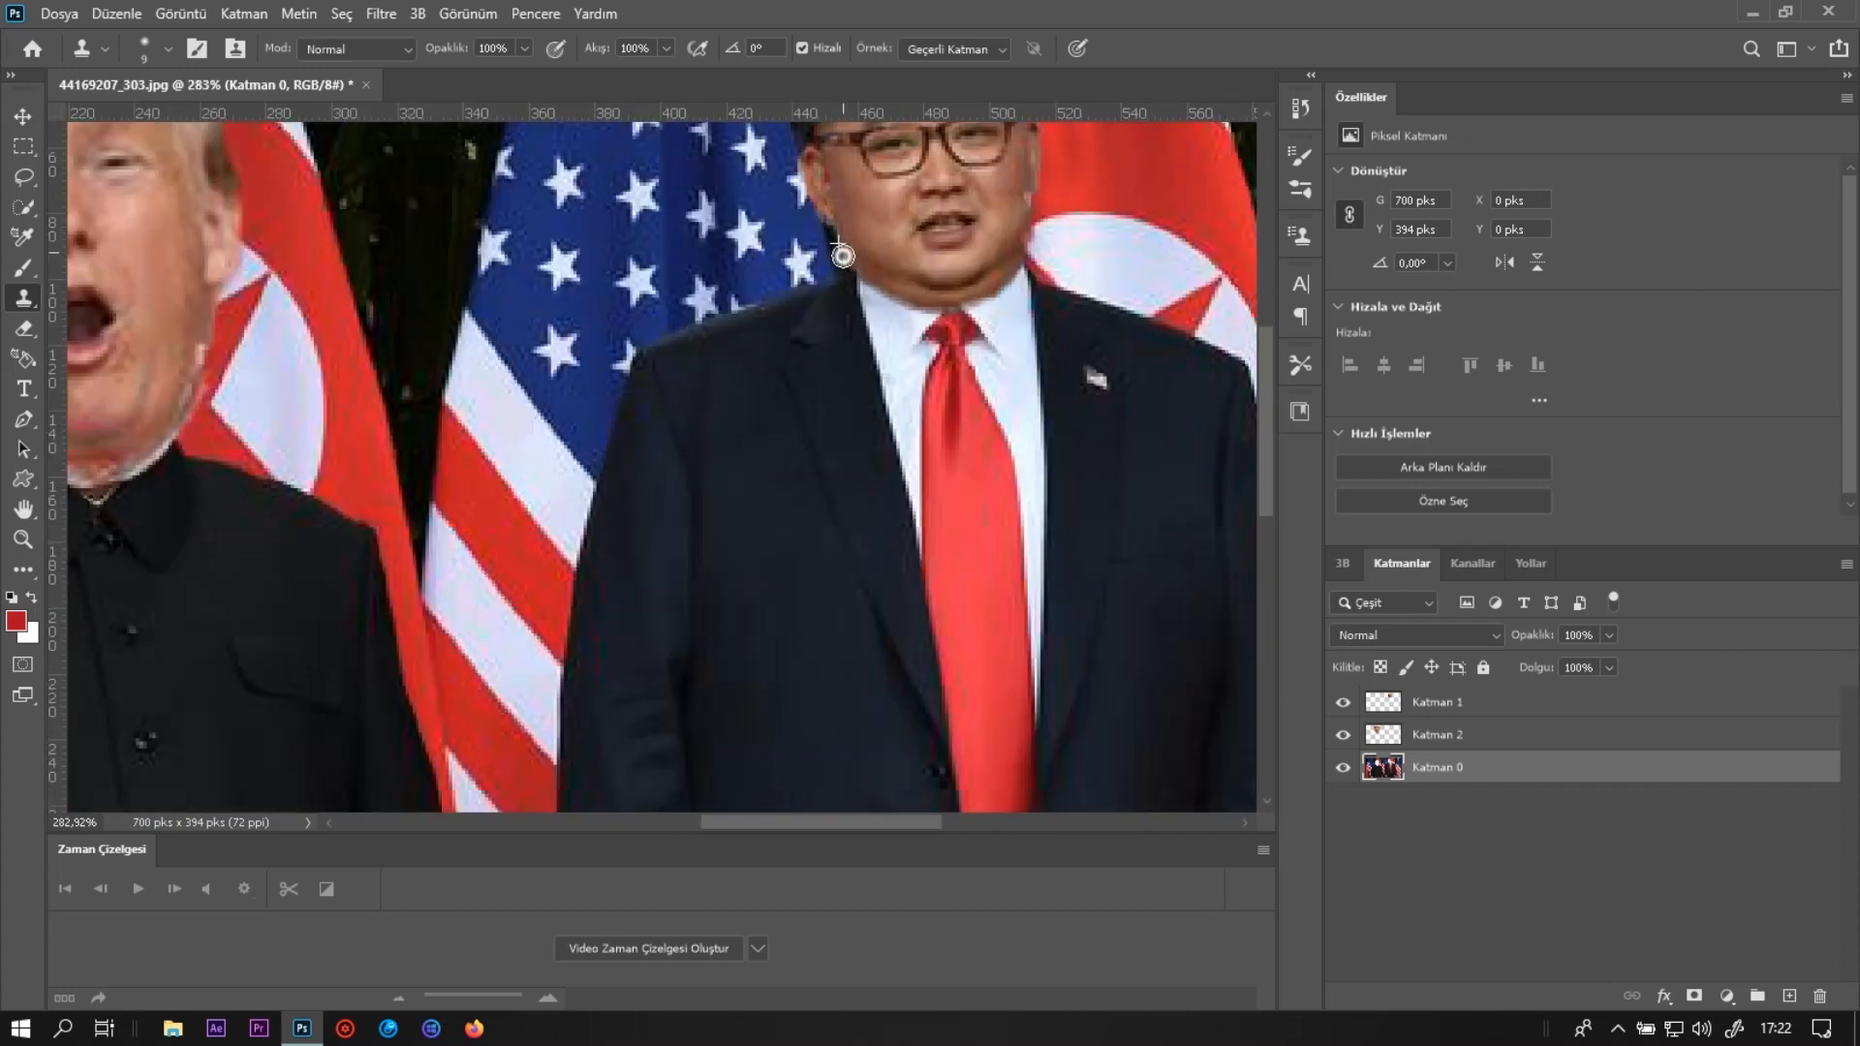
key(ctrl+0)
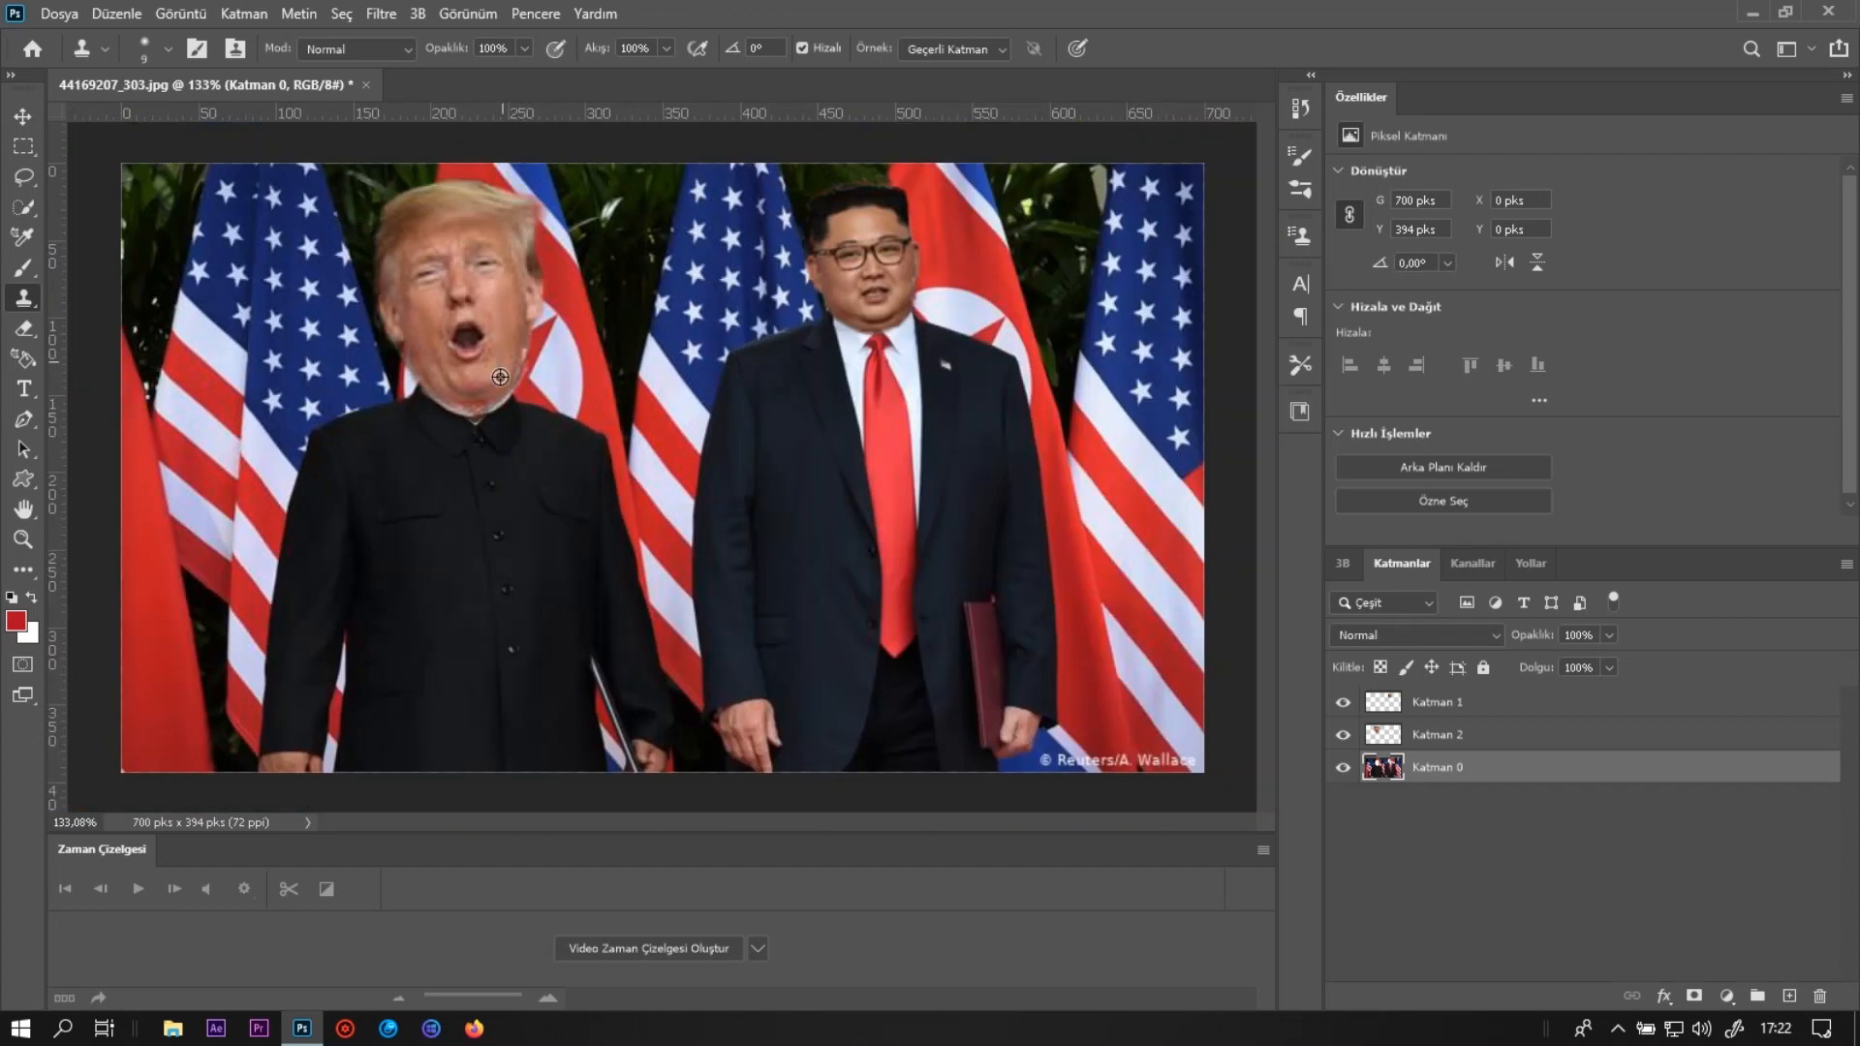
Move the blond head on Katman 2 down about 5 px onto the black suit's collar.
click(1438, 735)
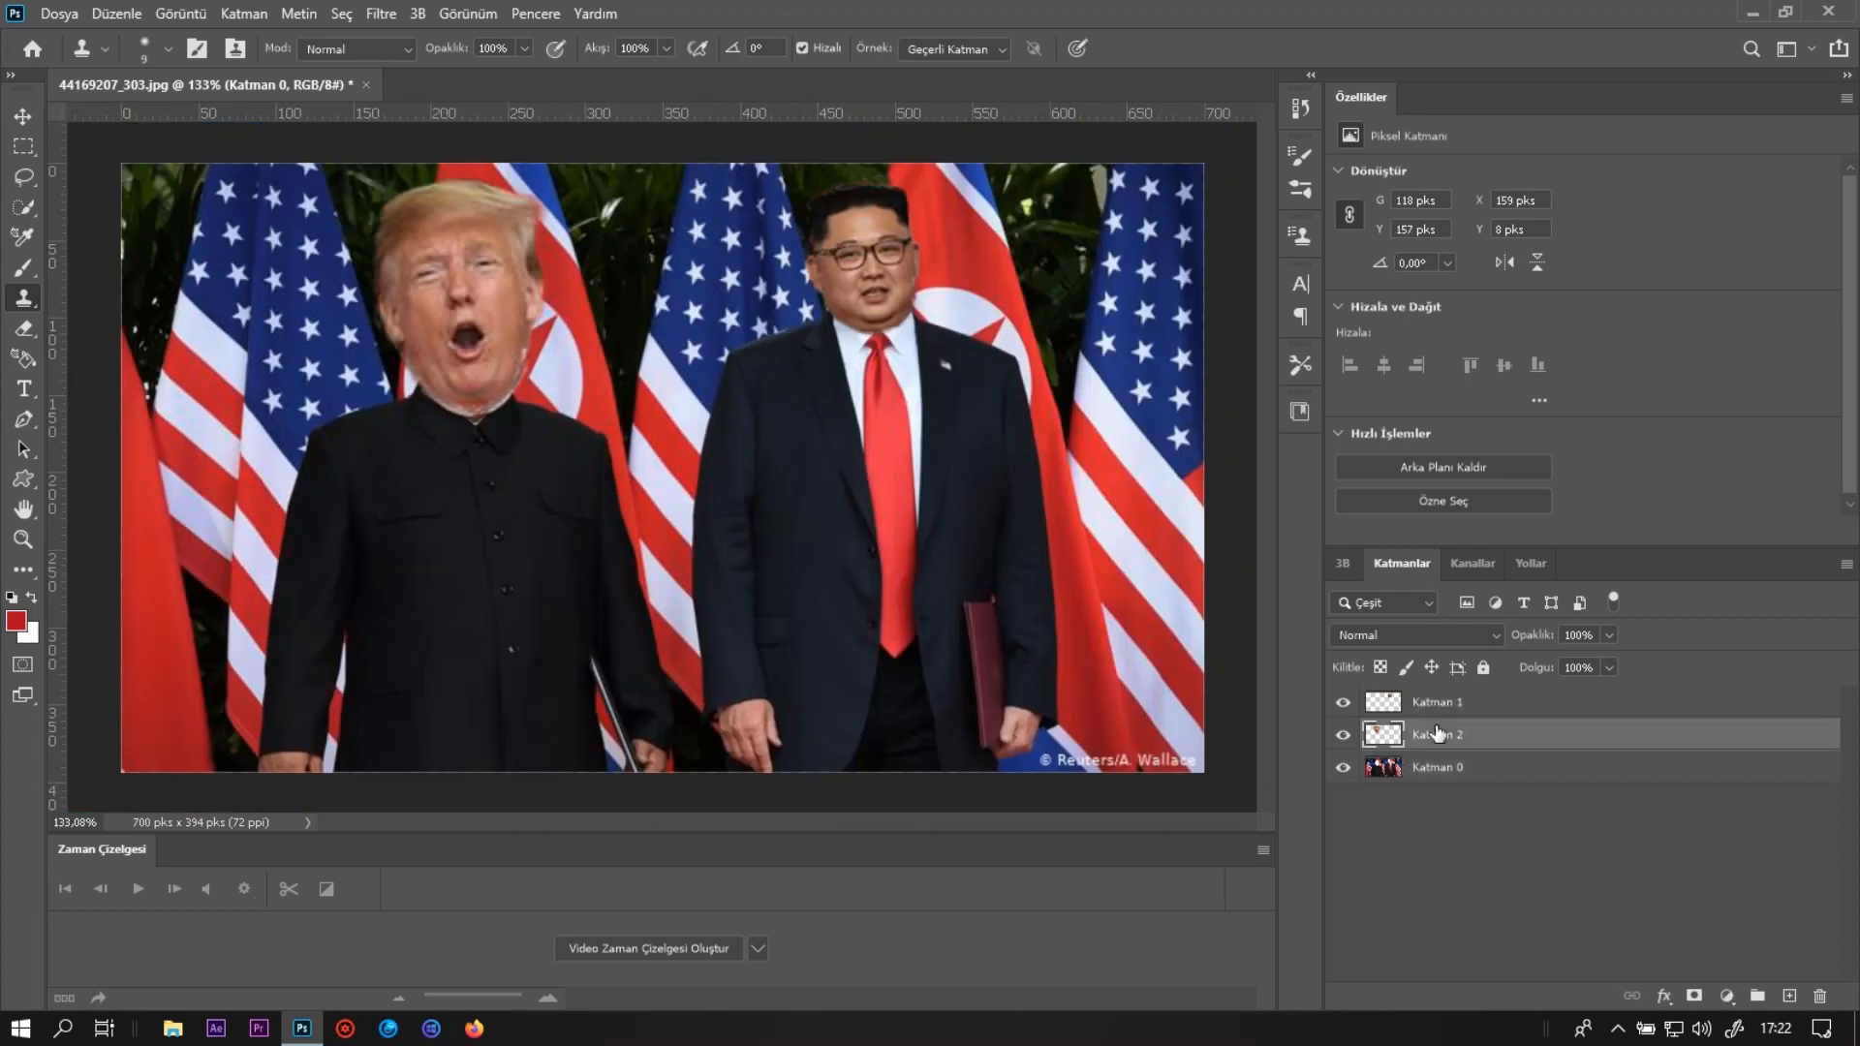
key(ctrl+t)
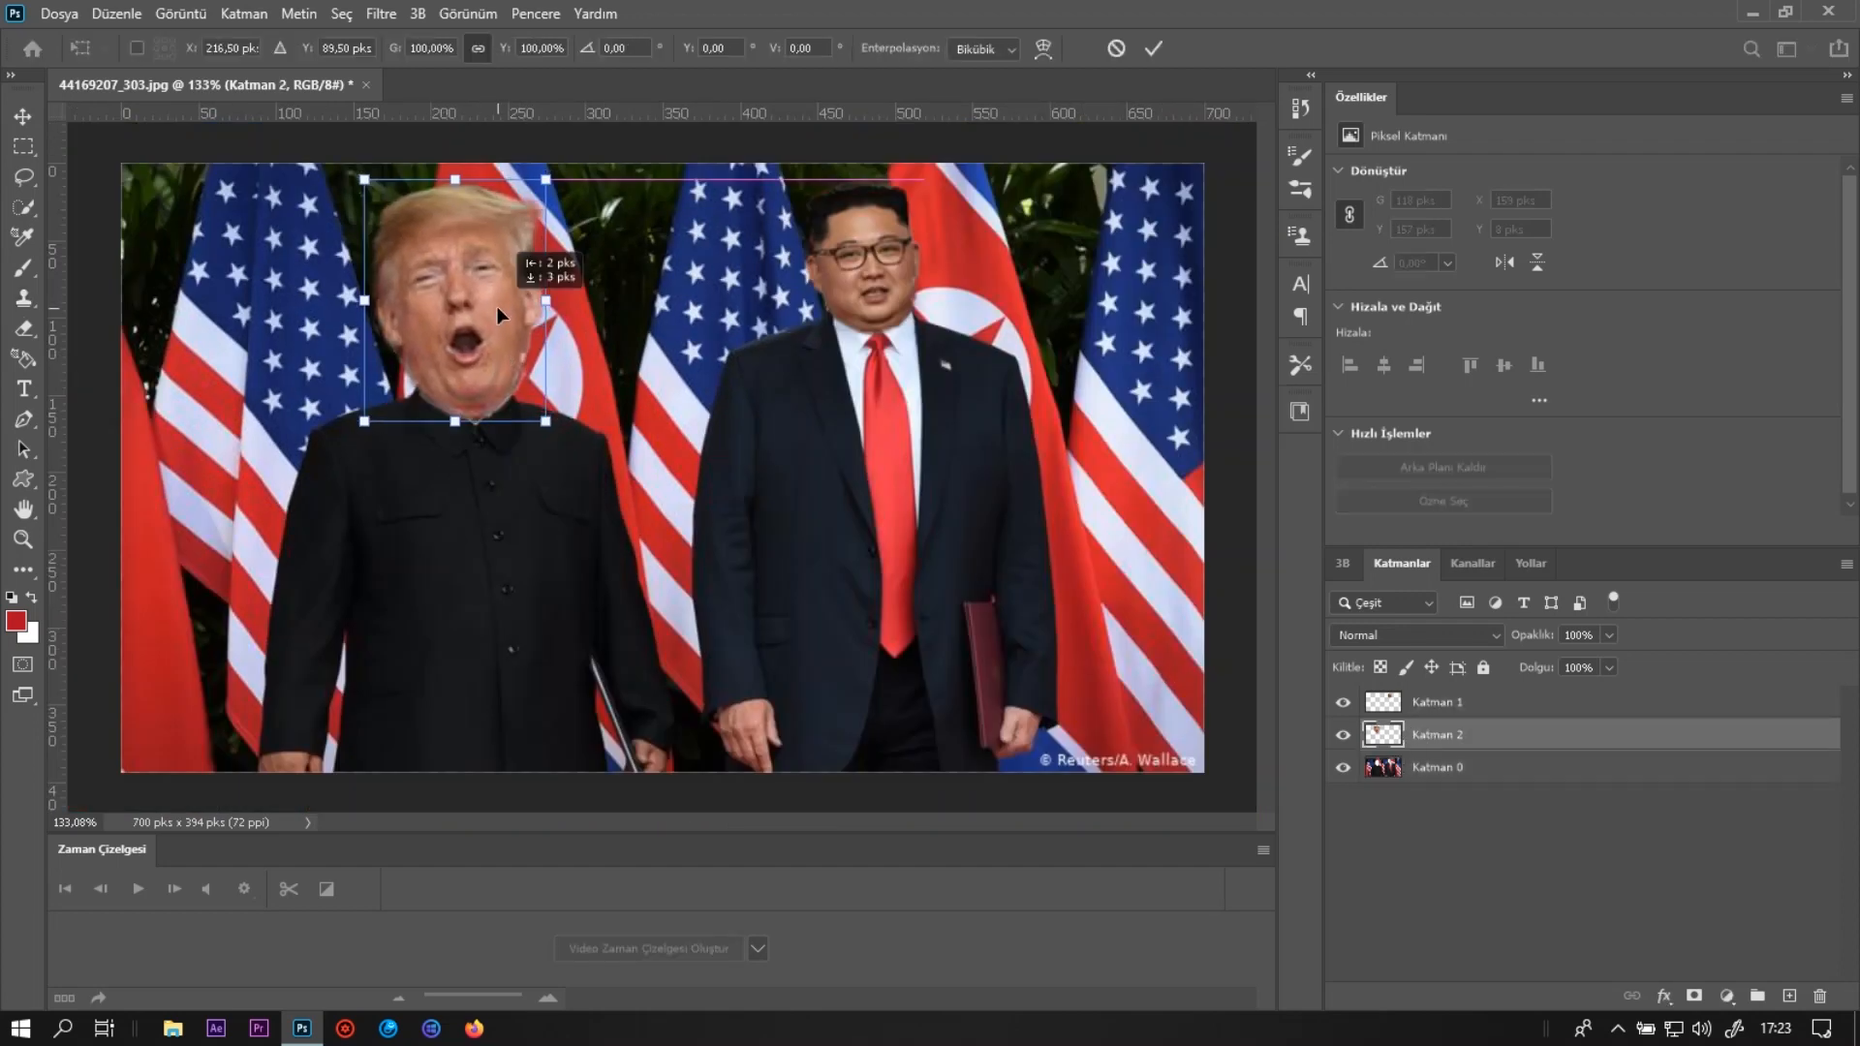
key(s)
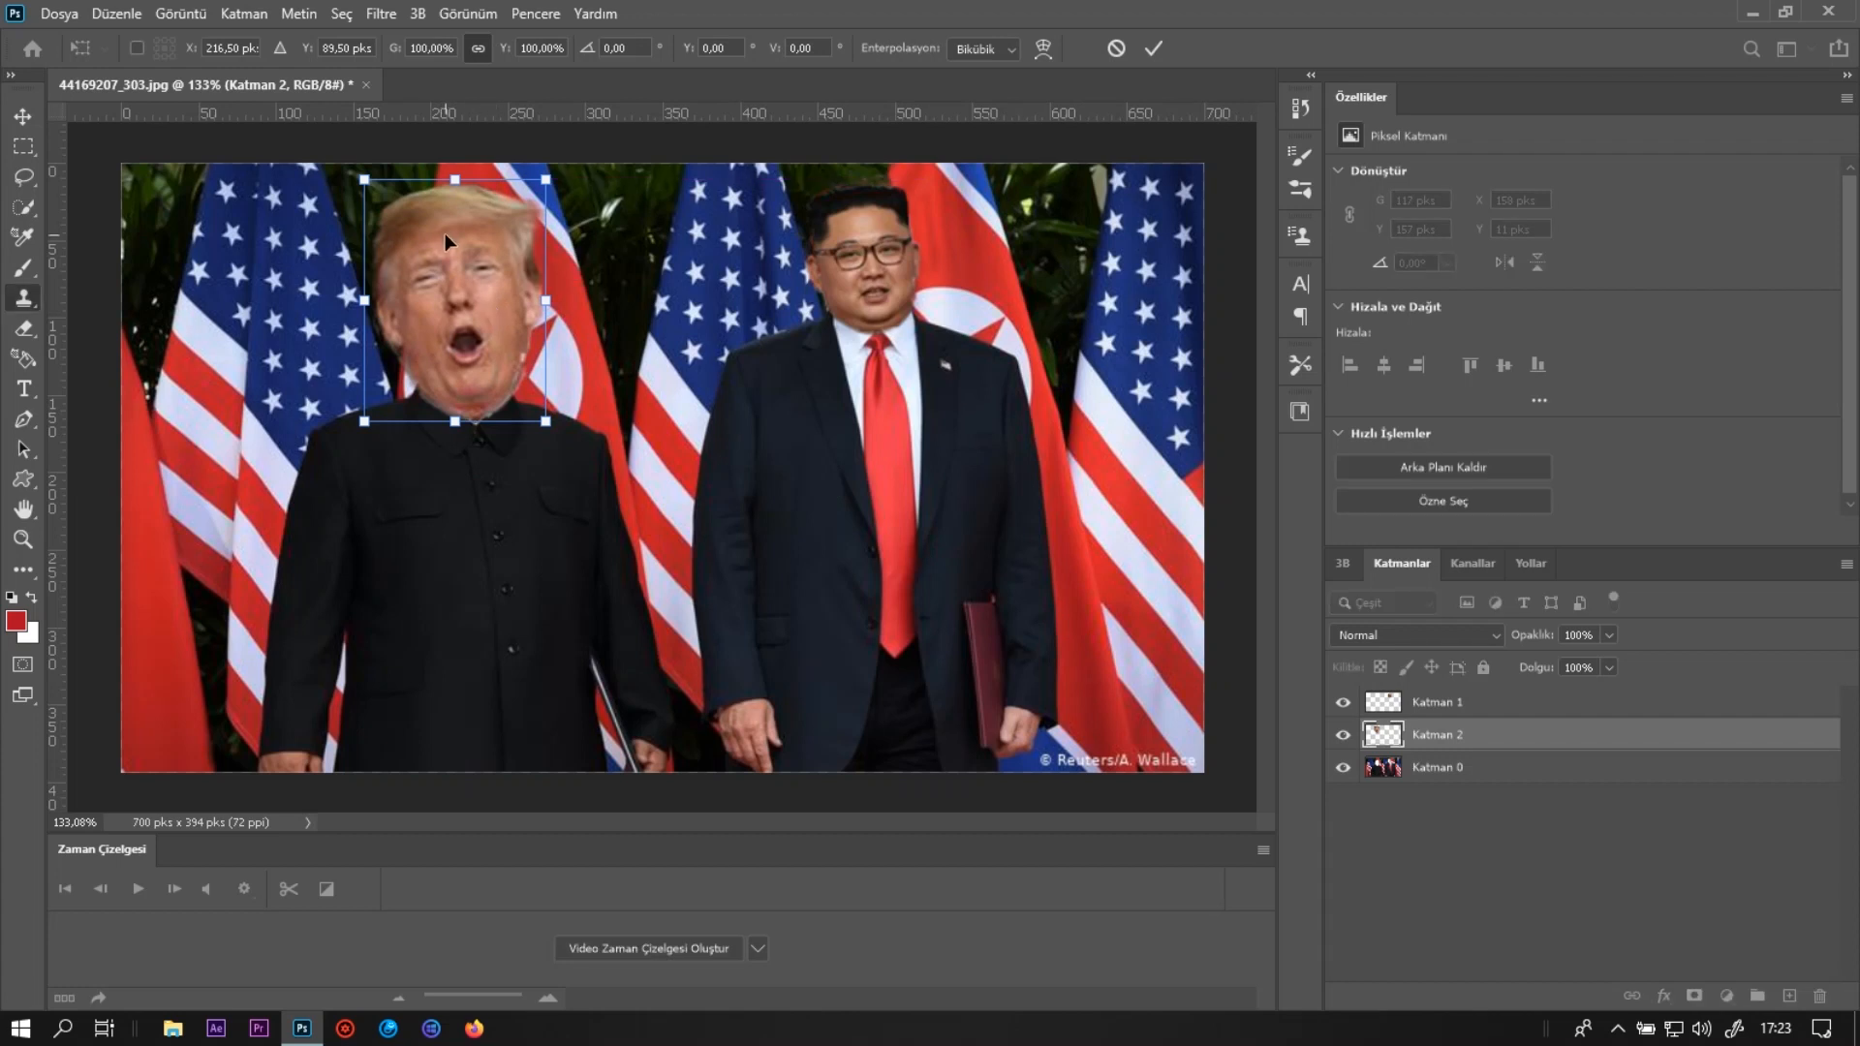
drag(441, 308, 455, 315)
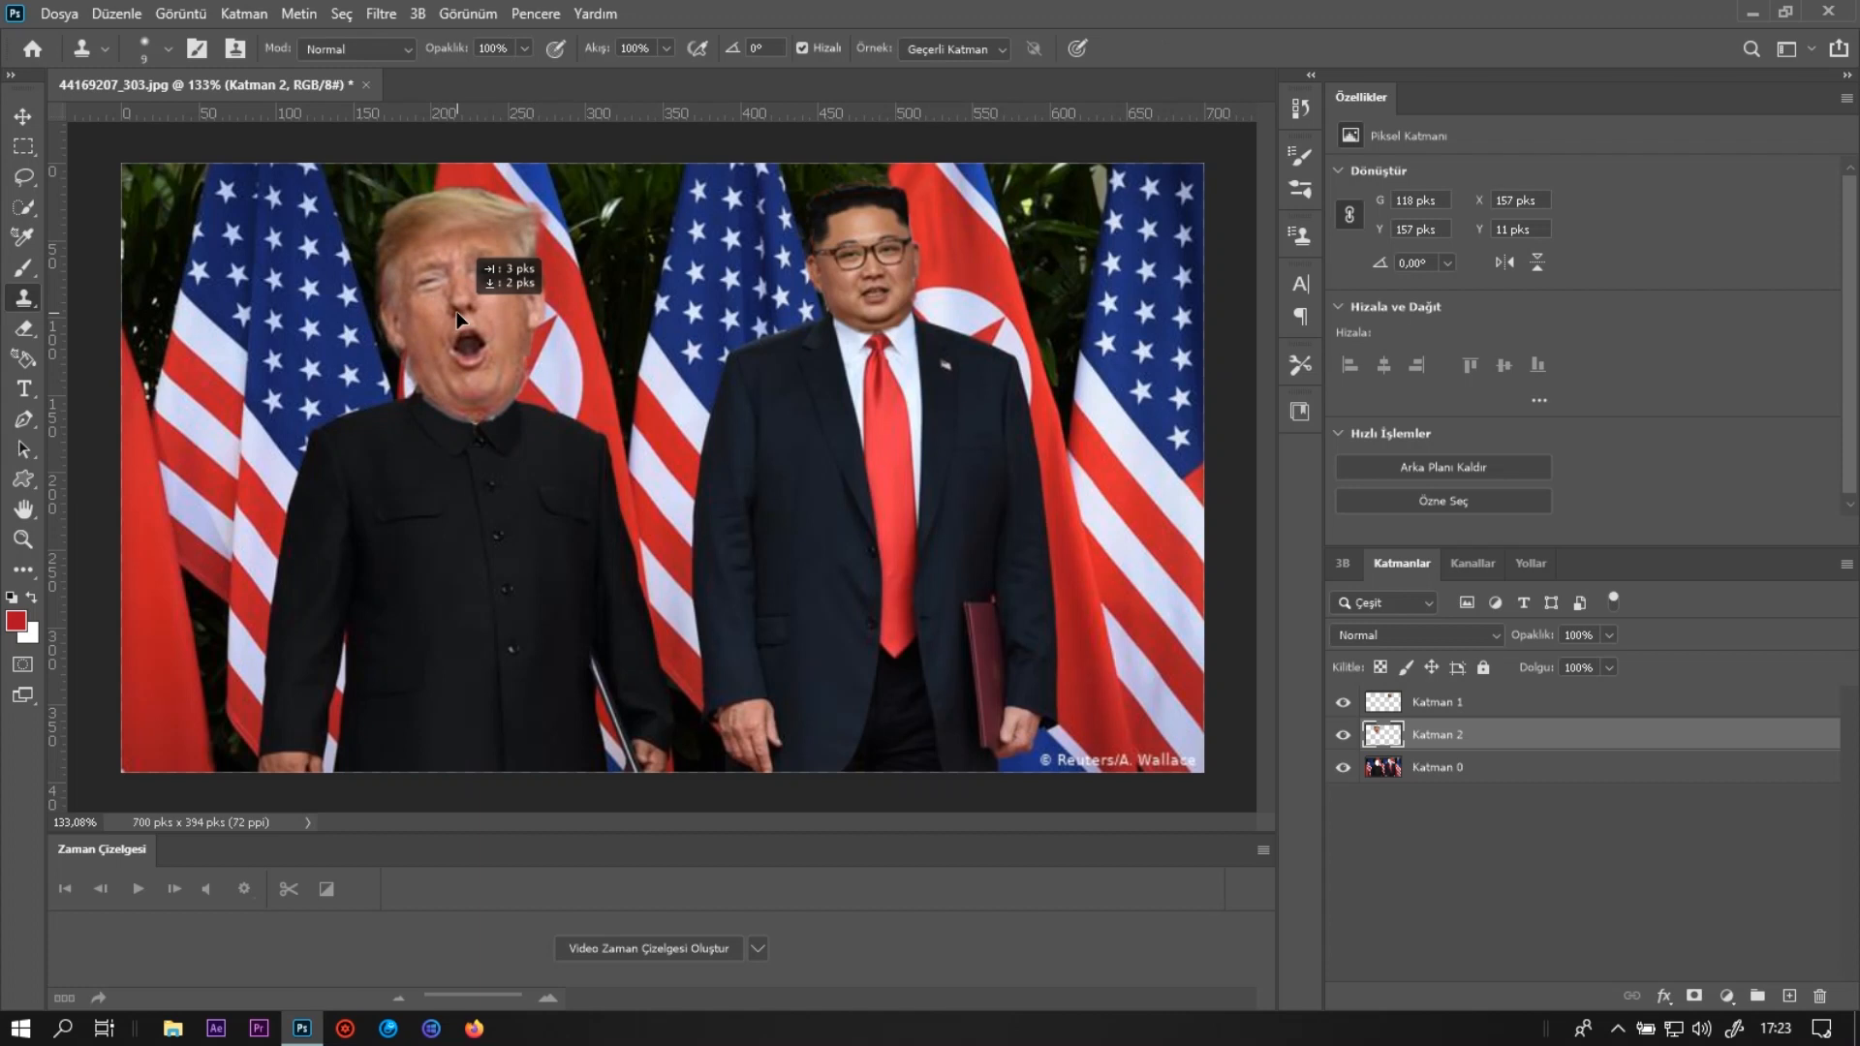
Erase the light fringe under the blond head's chin along the black collar with an 8 px Eraser.
scroll(405, 414, up, 8)
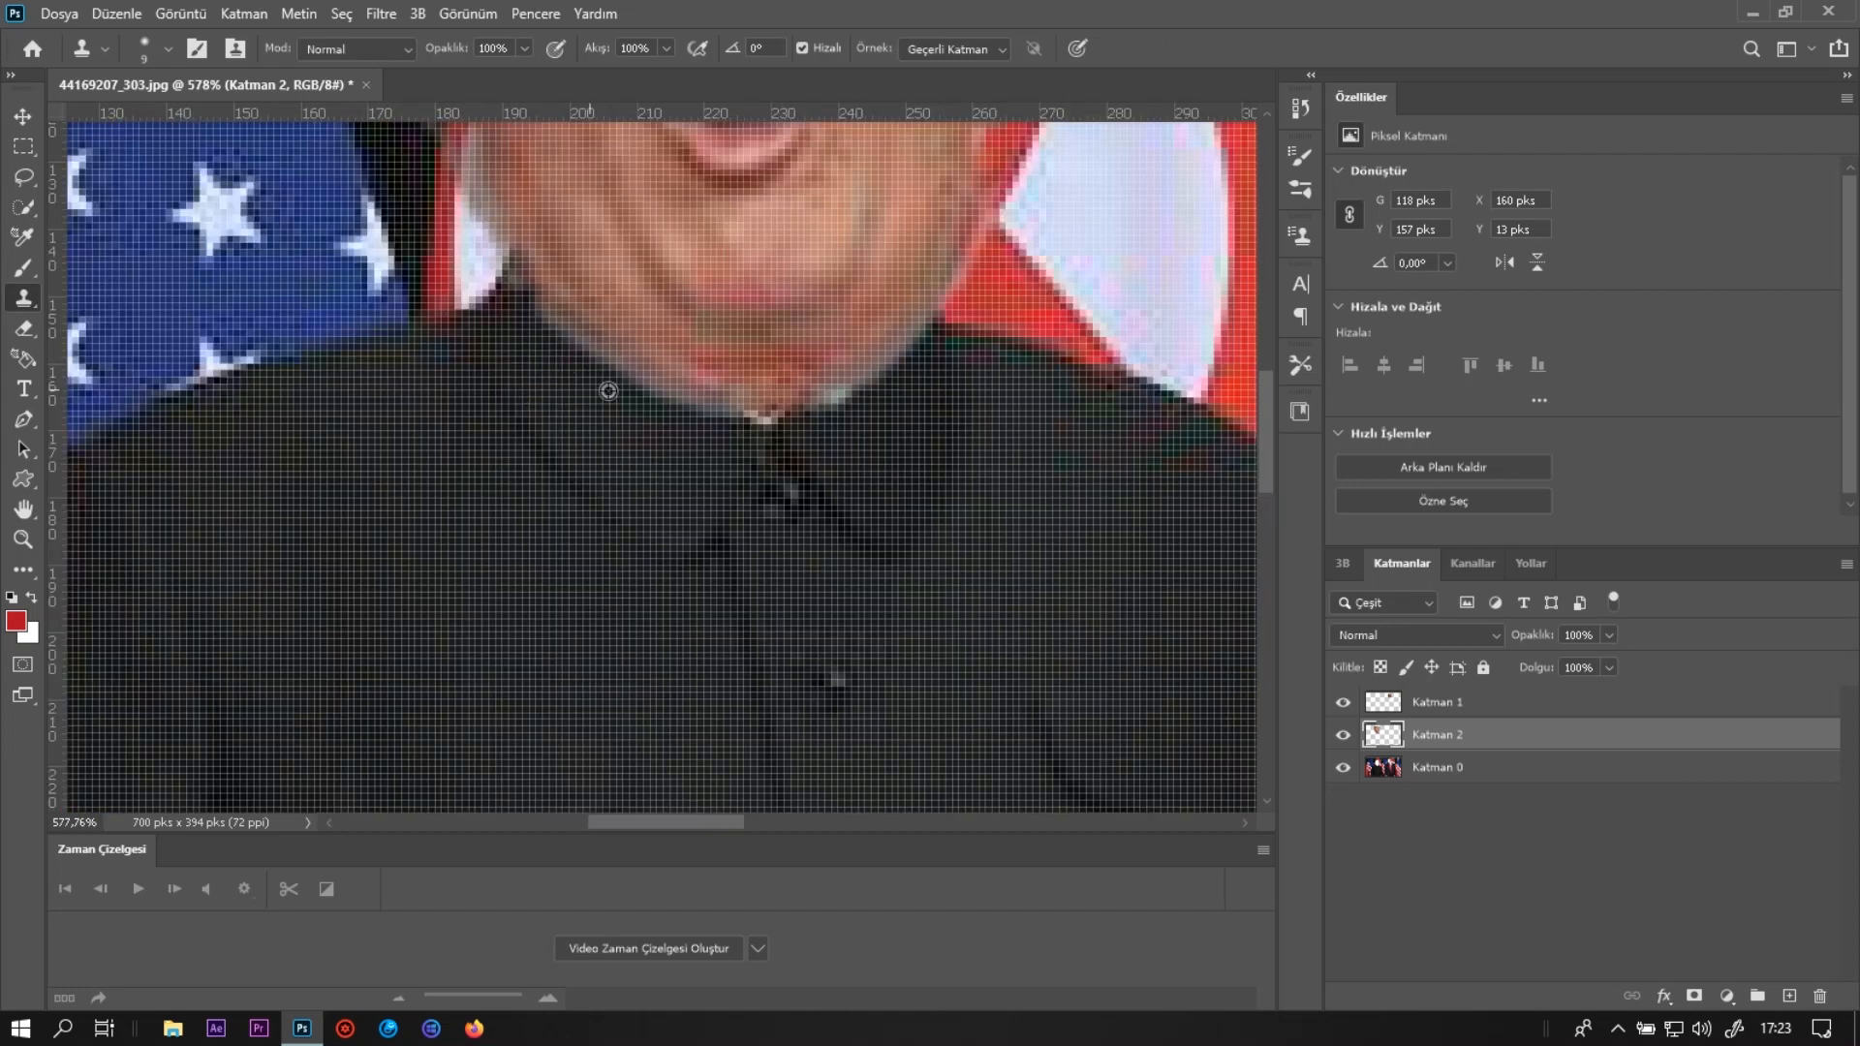
scroll(608, 390, down, 1)
key(e)
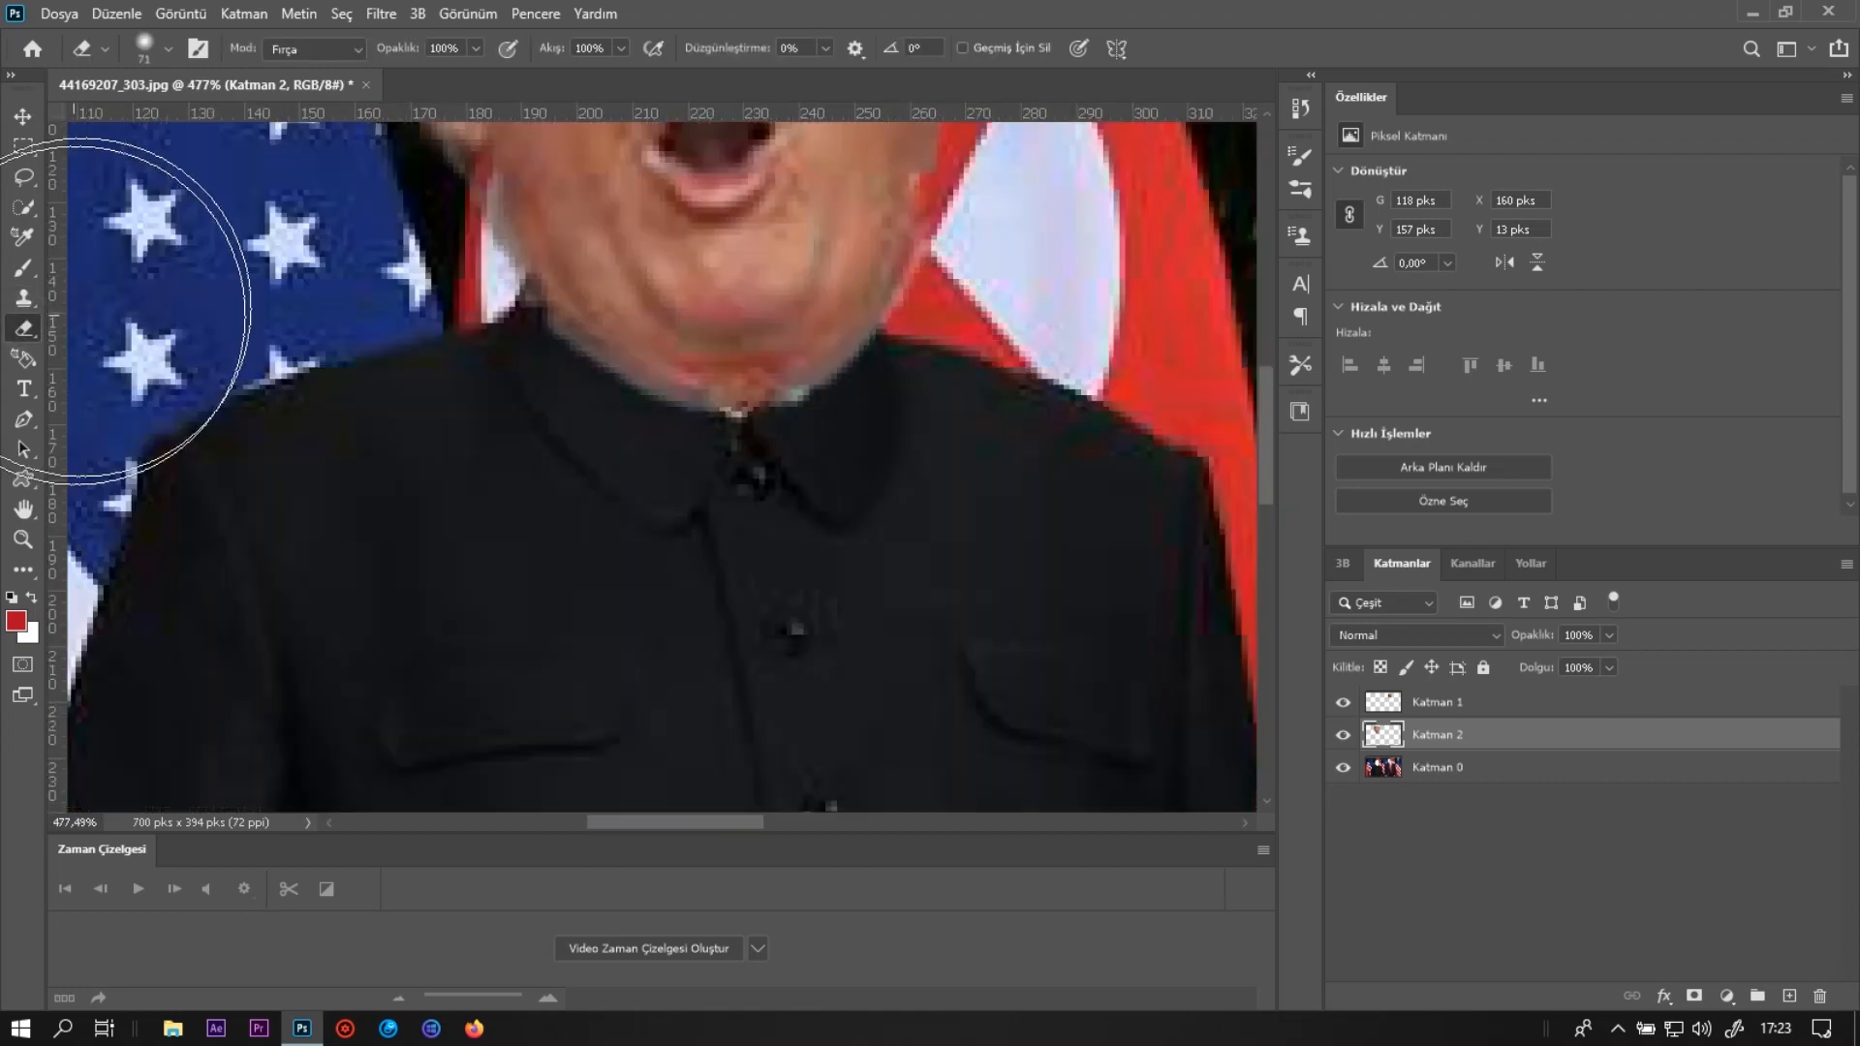
drag(363, 463, 215, 465)
drag(452, 442, 416, 449)
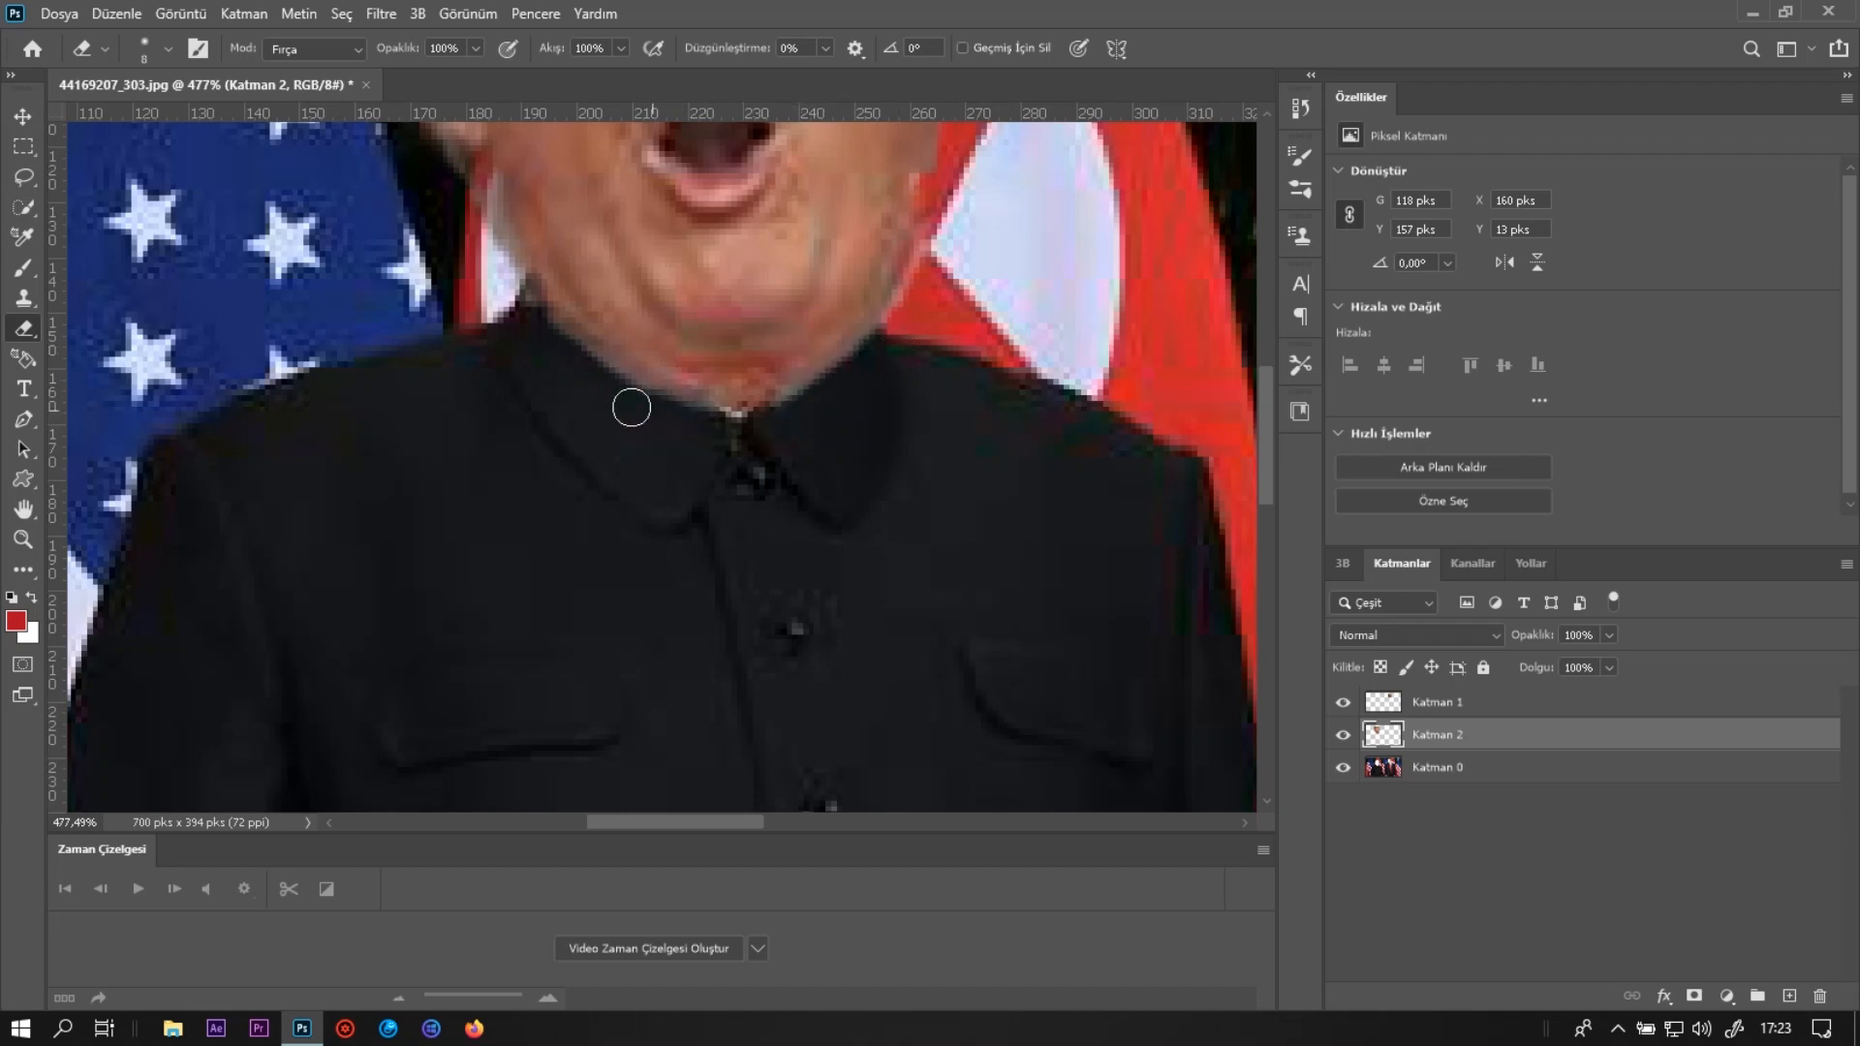
key(ctrl+0)
Merge Katman 1, Katman 2 and Katman 0 into a single layer.
click(1464, 706)
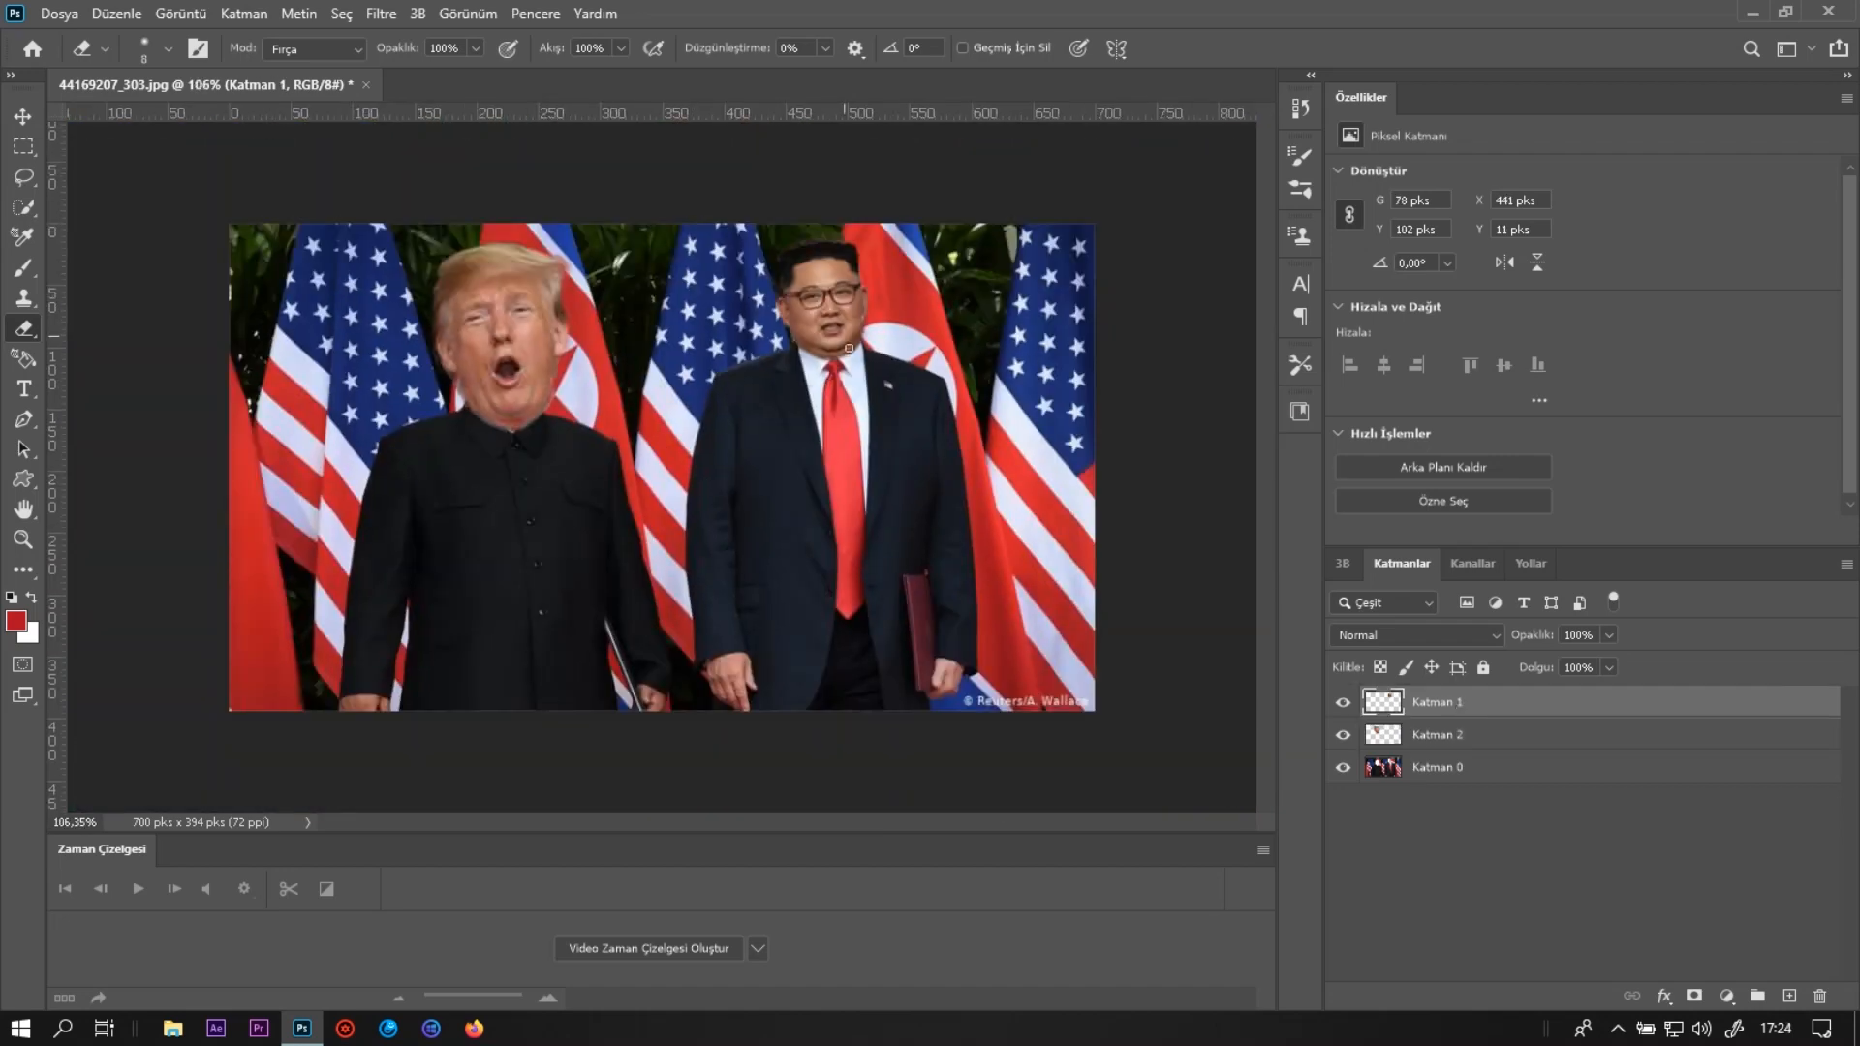
scroll(865, 334, up, 5)
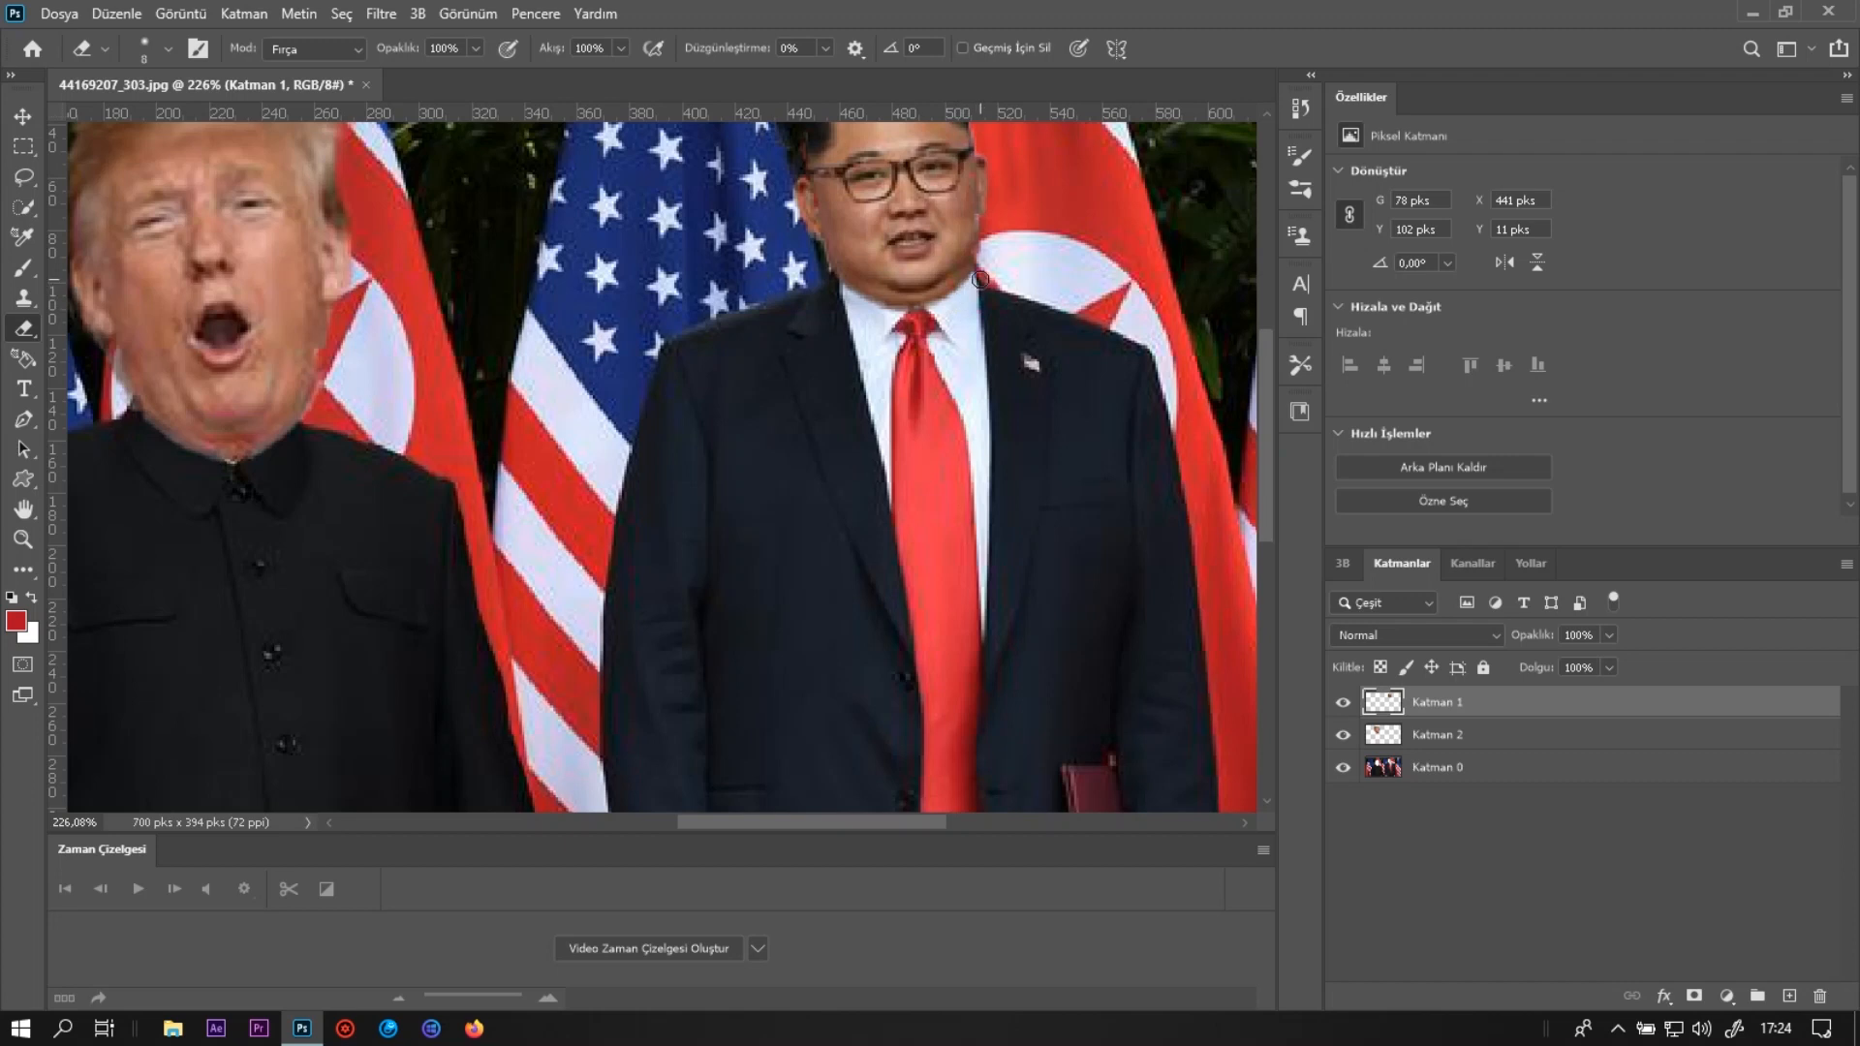
scroll(962, 362, down, 4)
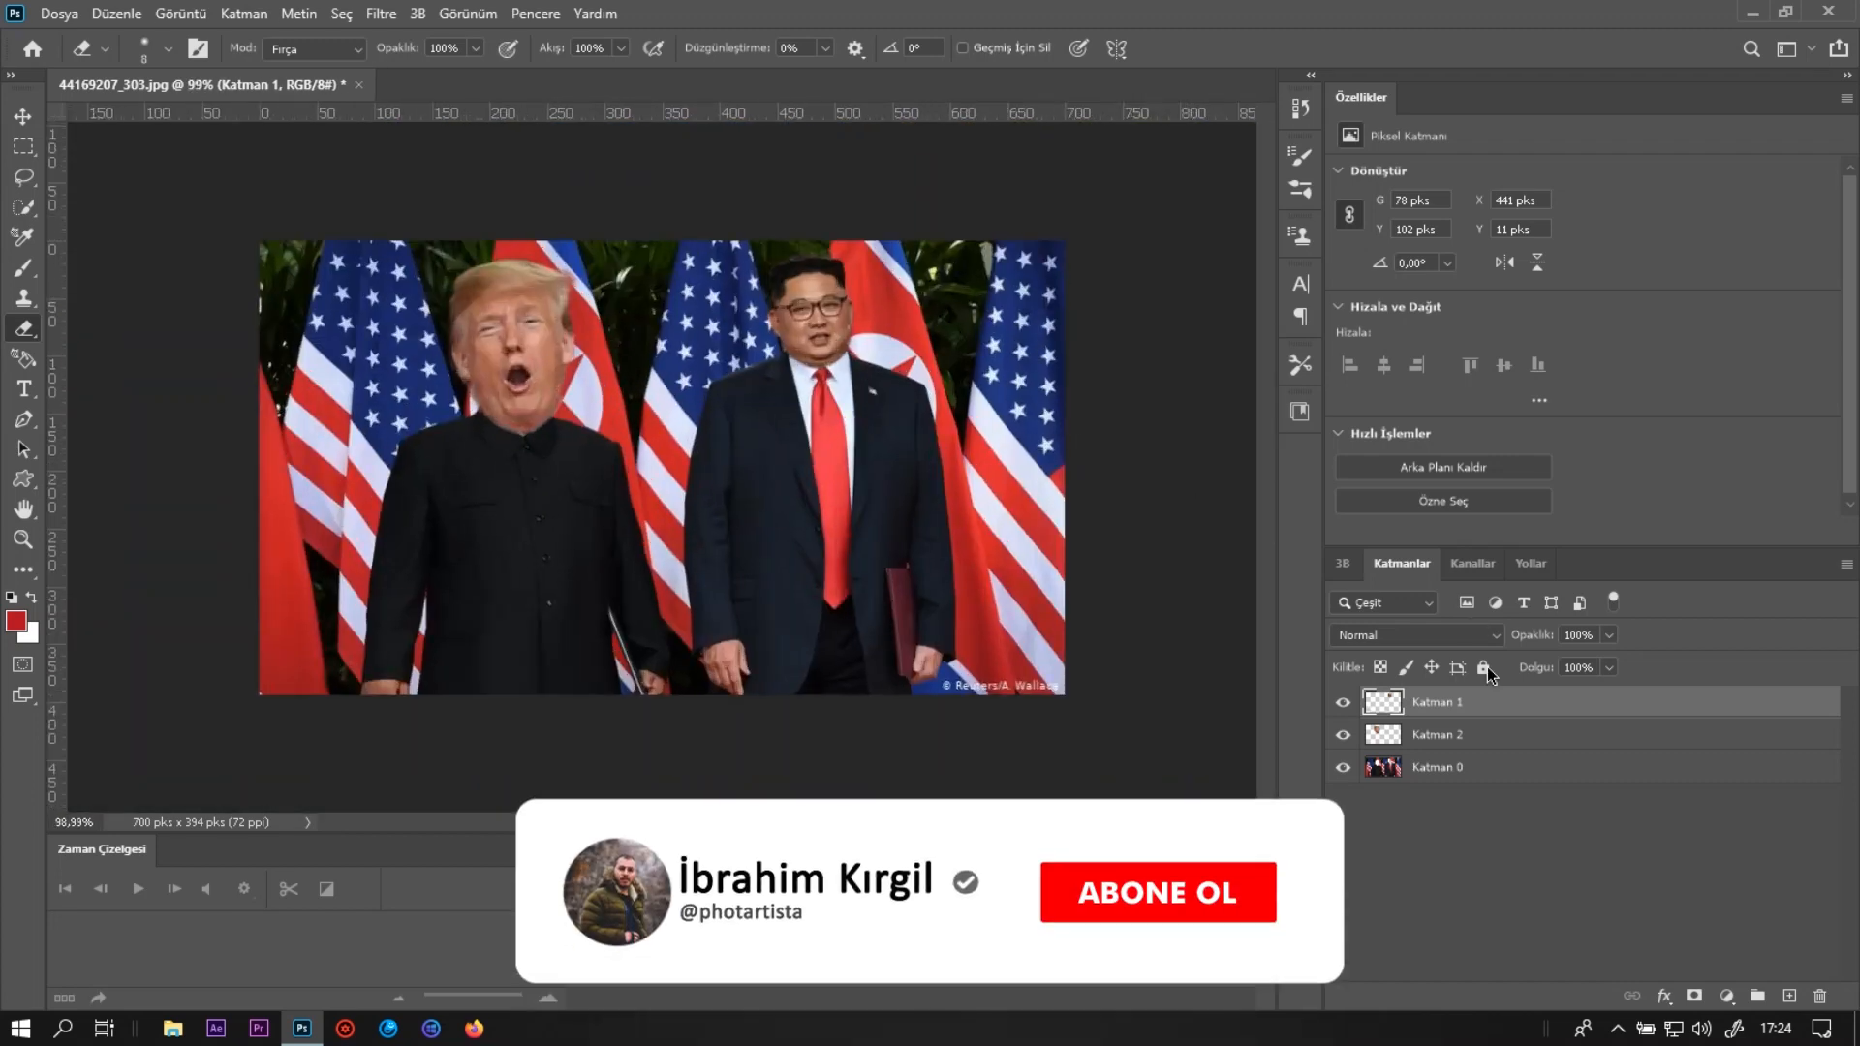
shift+click(1487, 774)
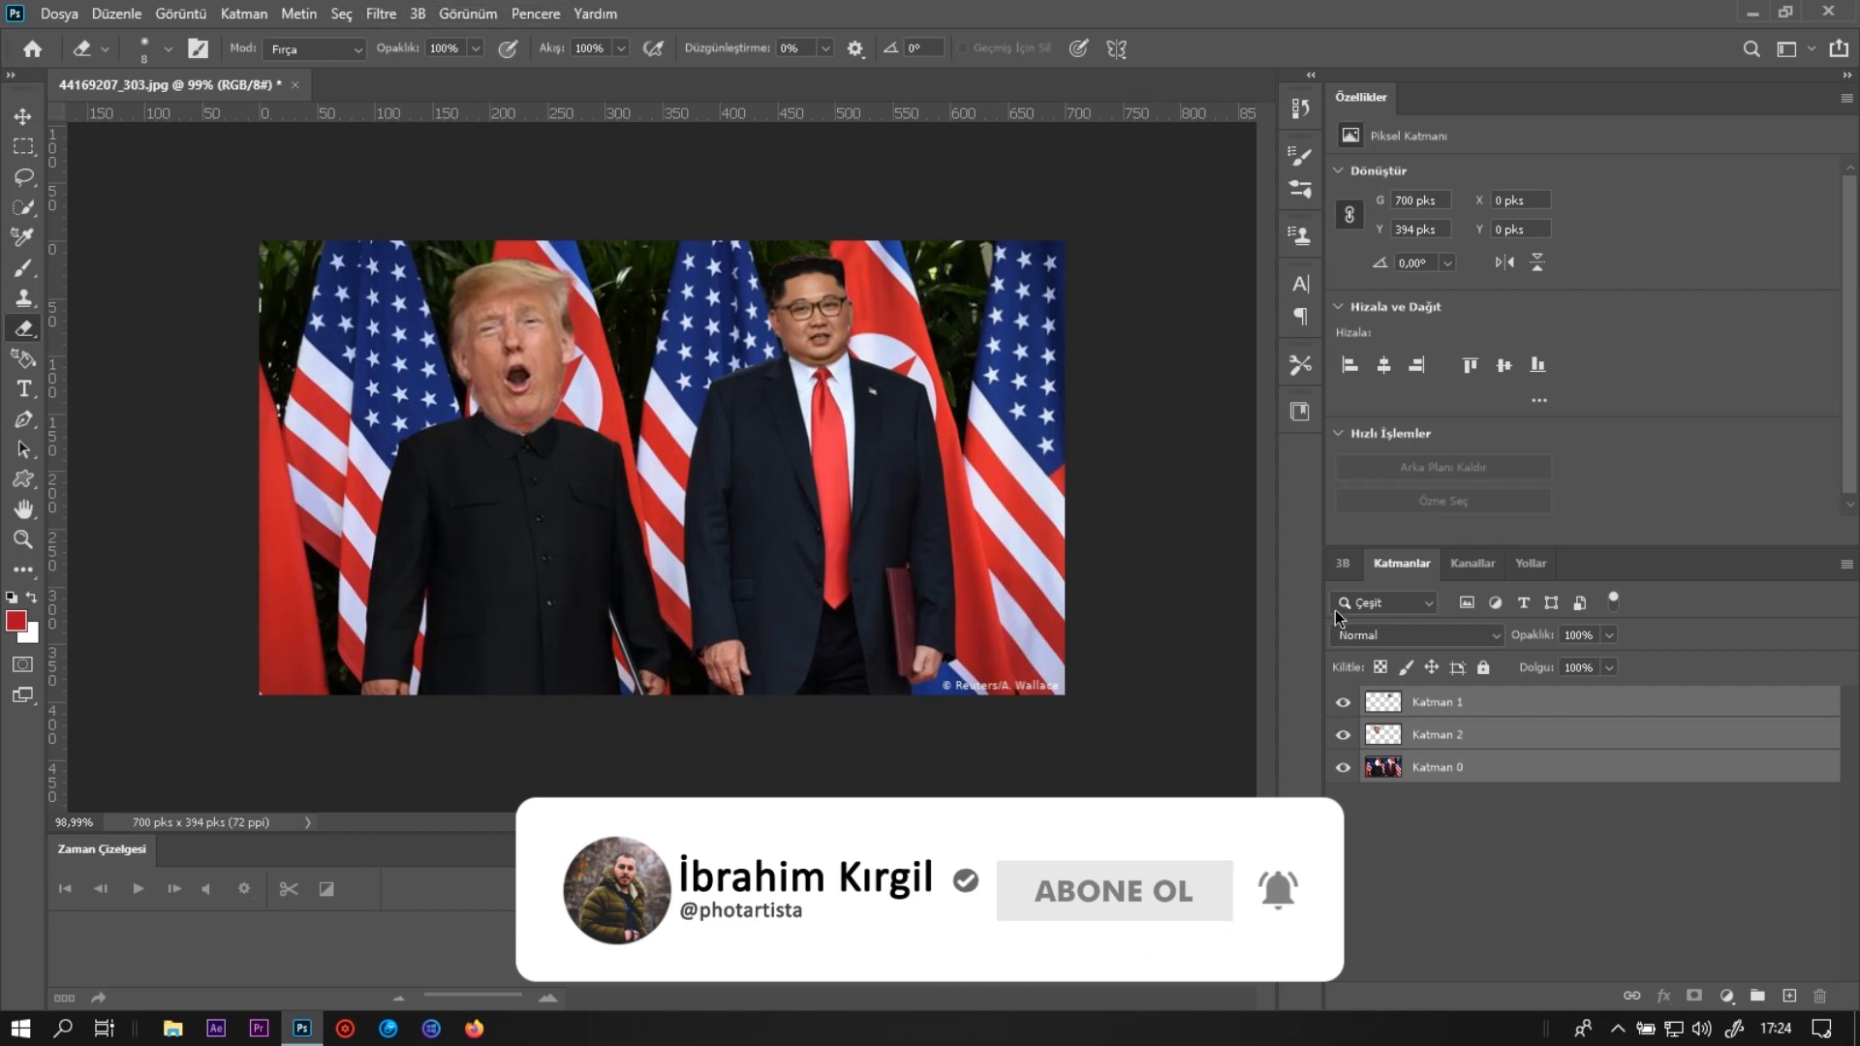
right_click(1489, 780)
click(1550, 716)
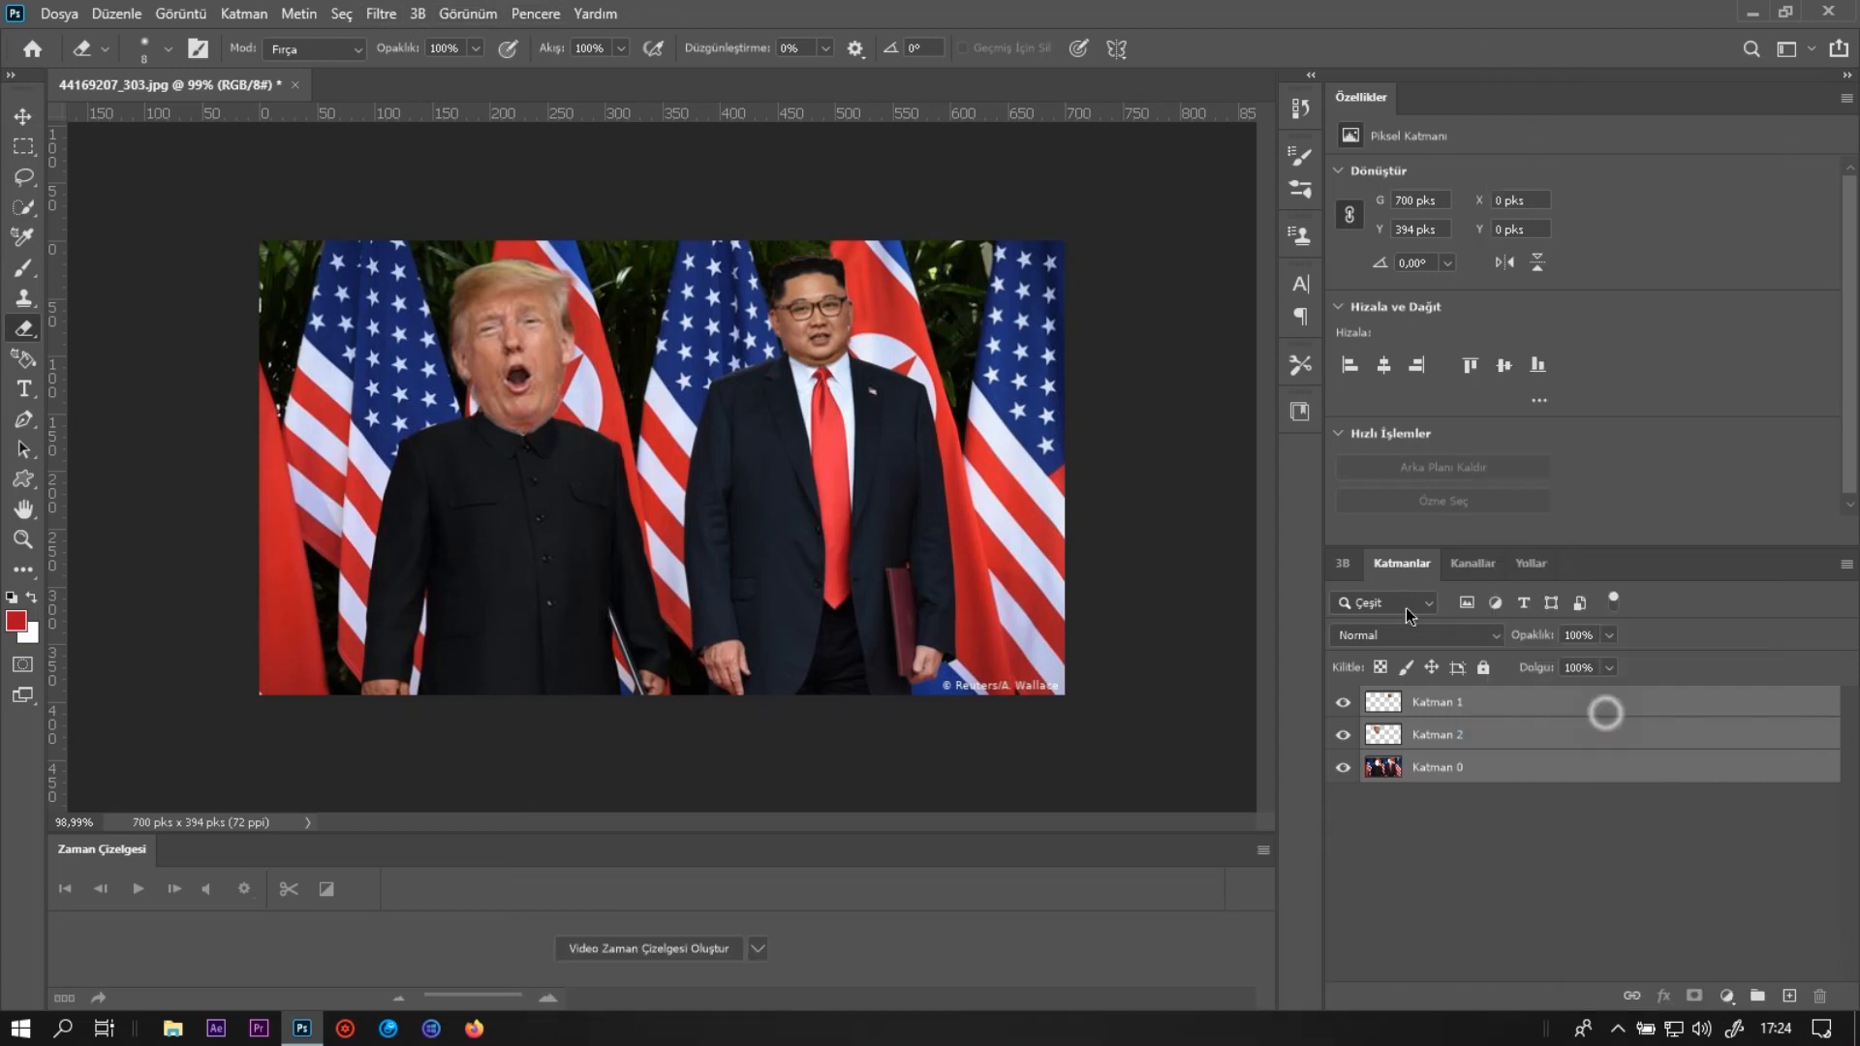
Open the Camera Raw filter on the merged layer and apply the Ağır (heavy) vignette preset.
click(384, 16)
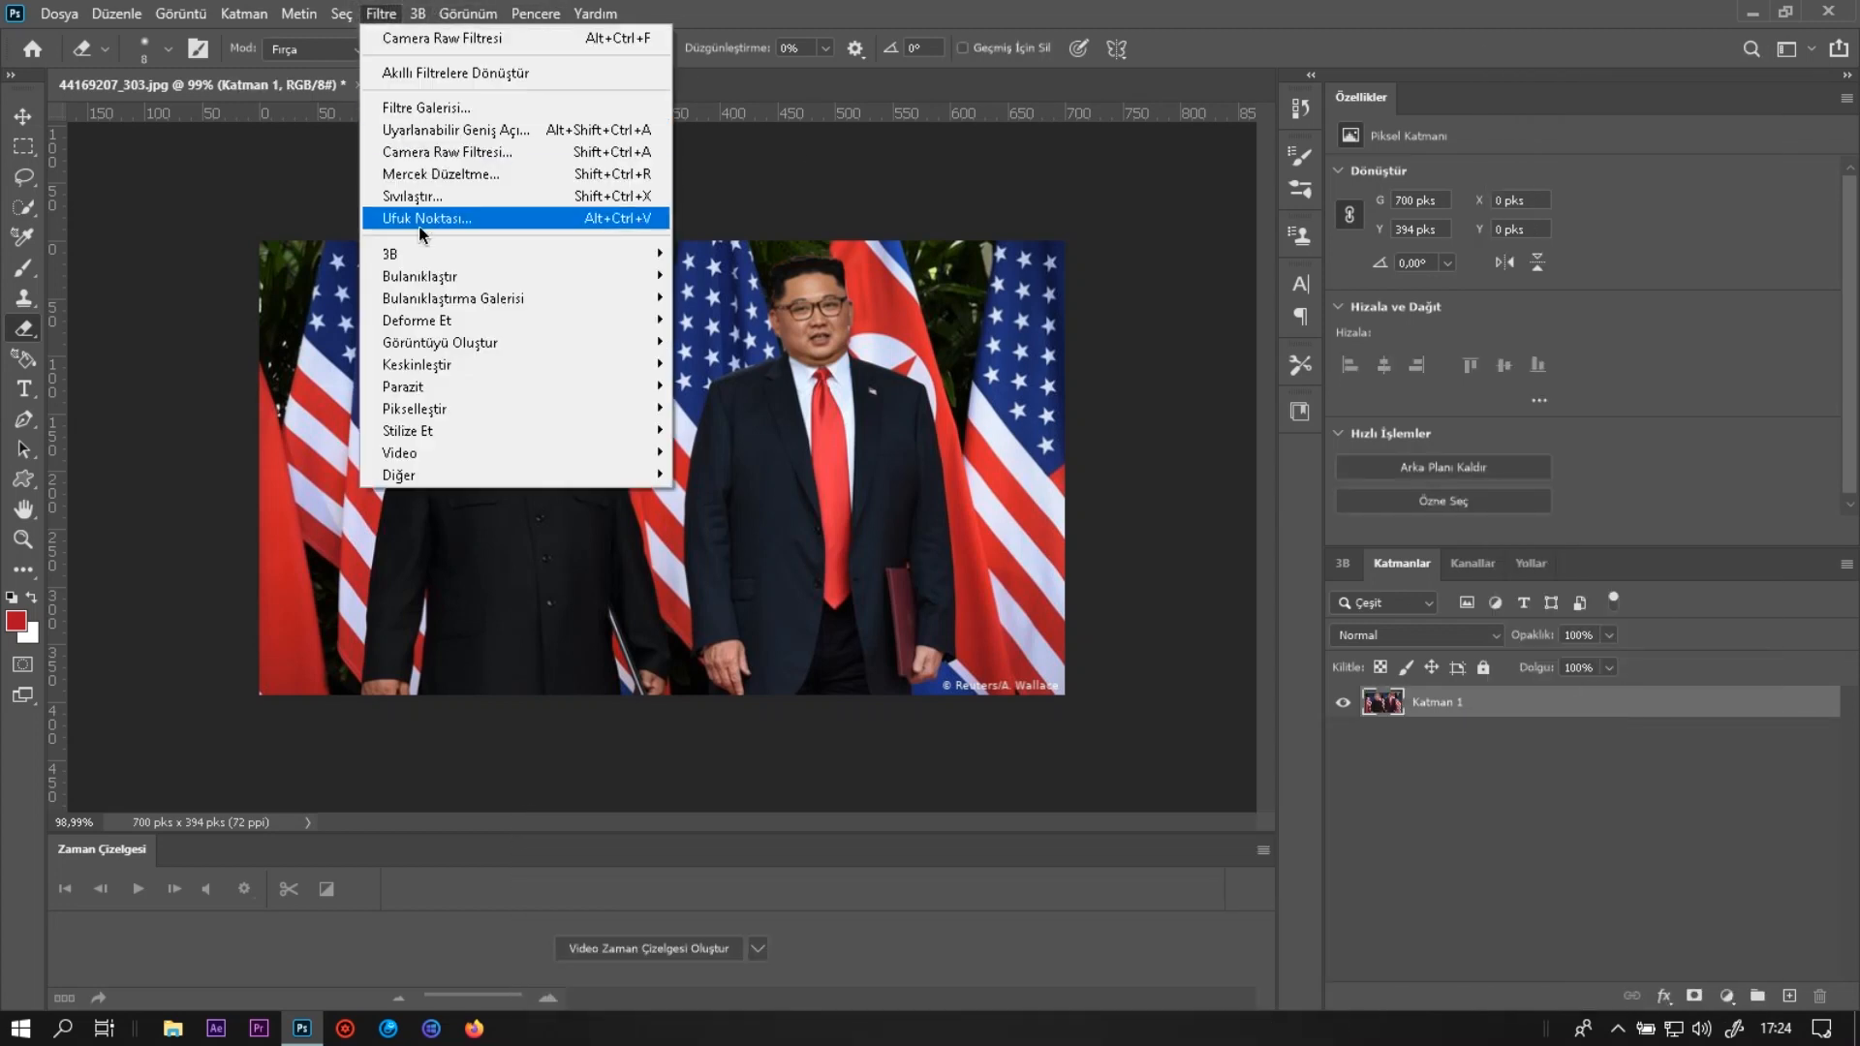
click(456, 133)
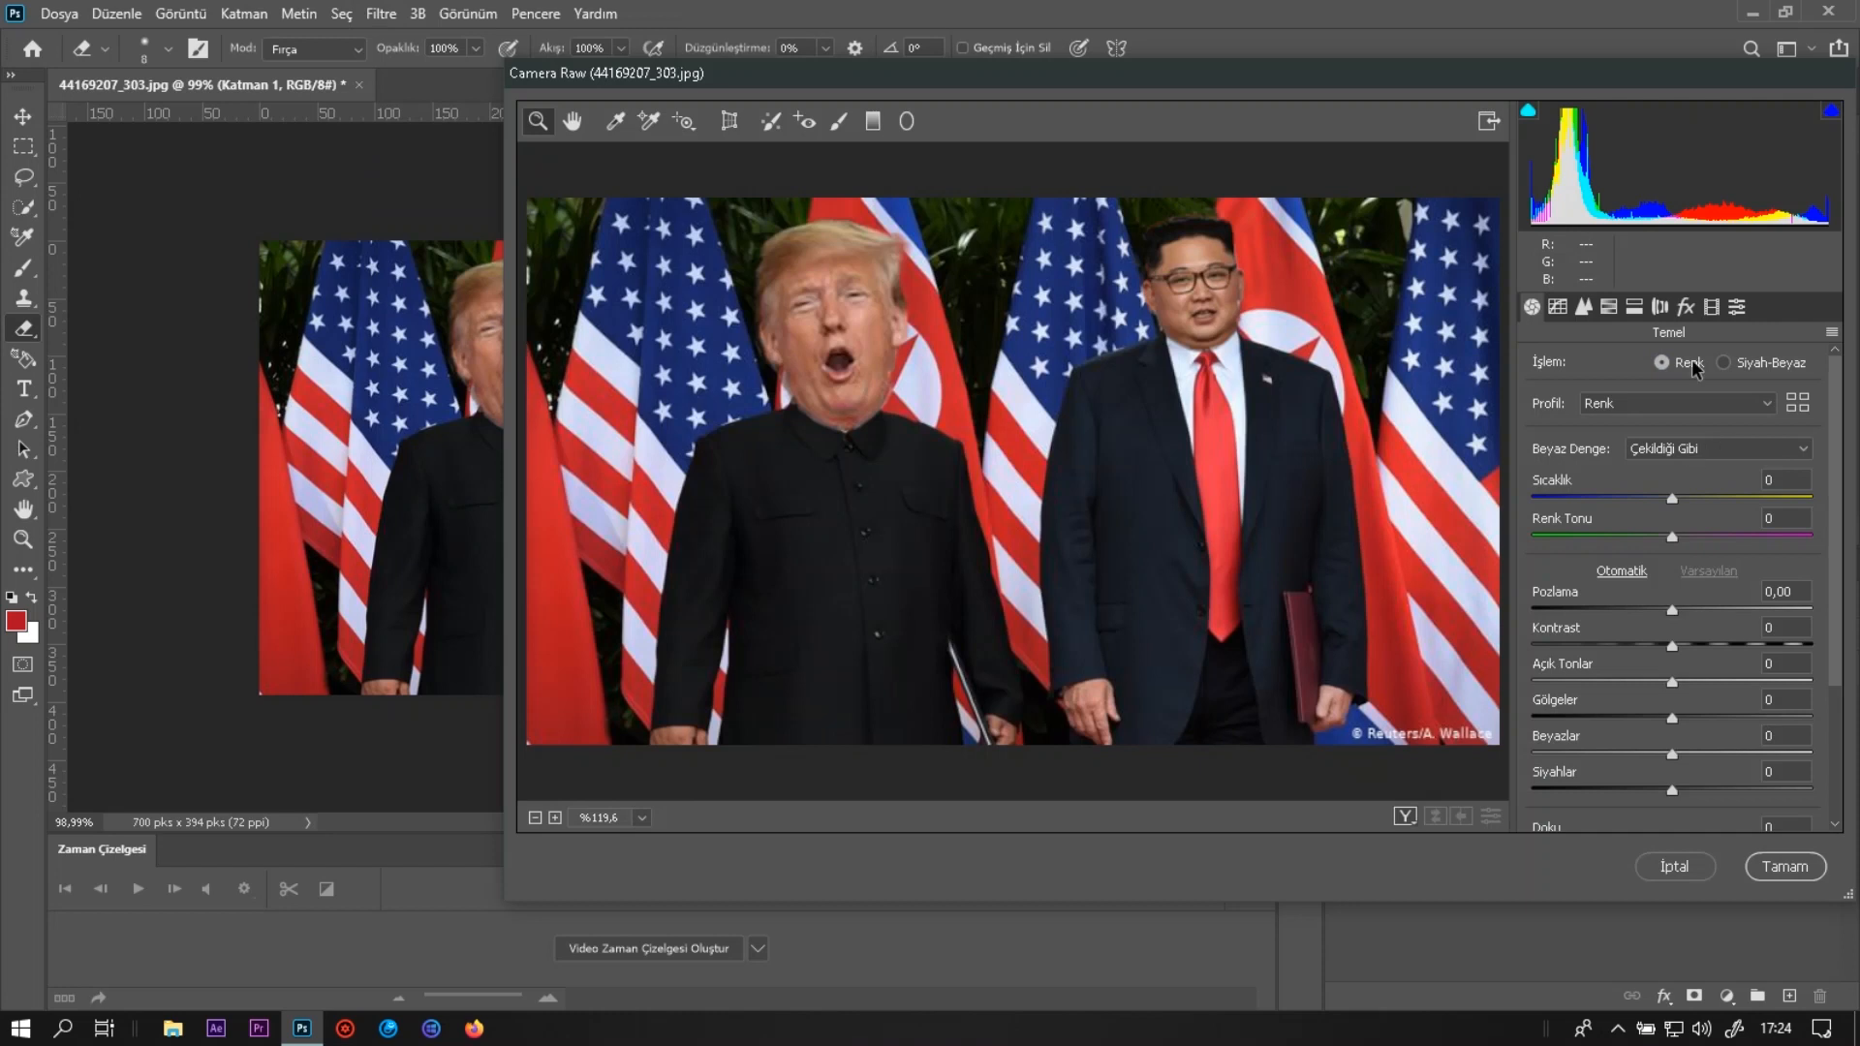
drag(1301, 88, 1034, 94)
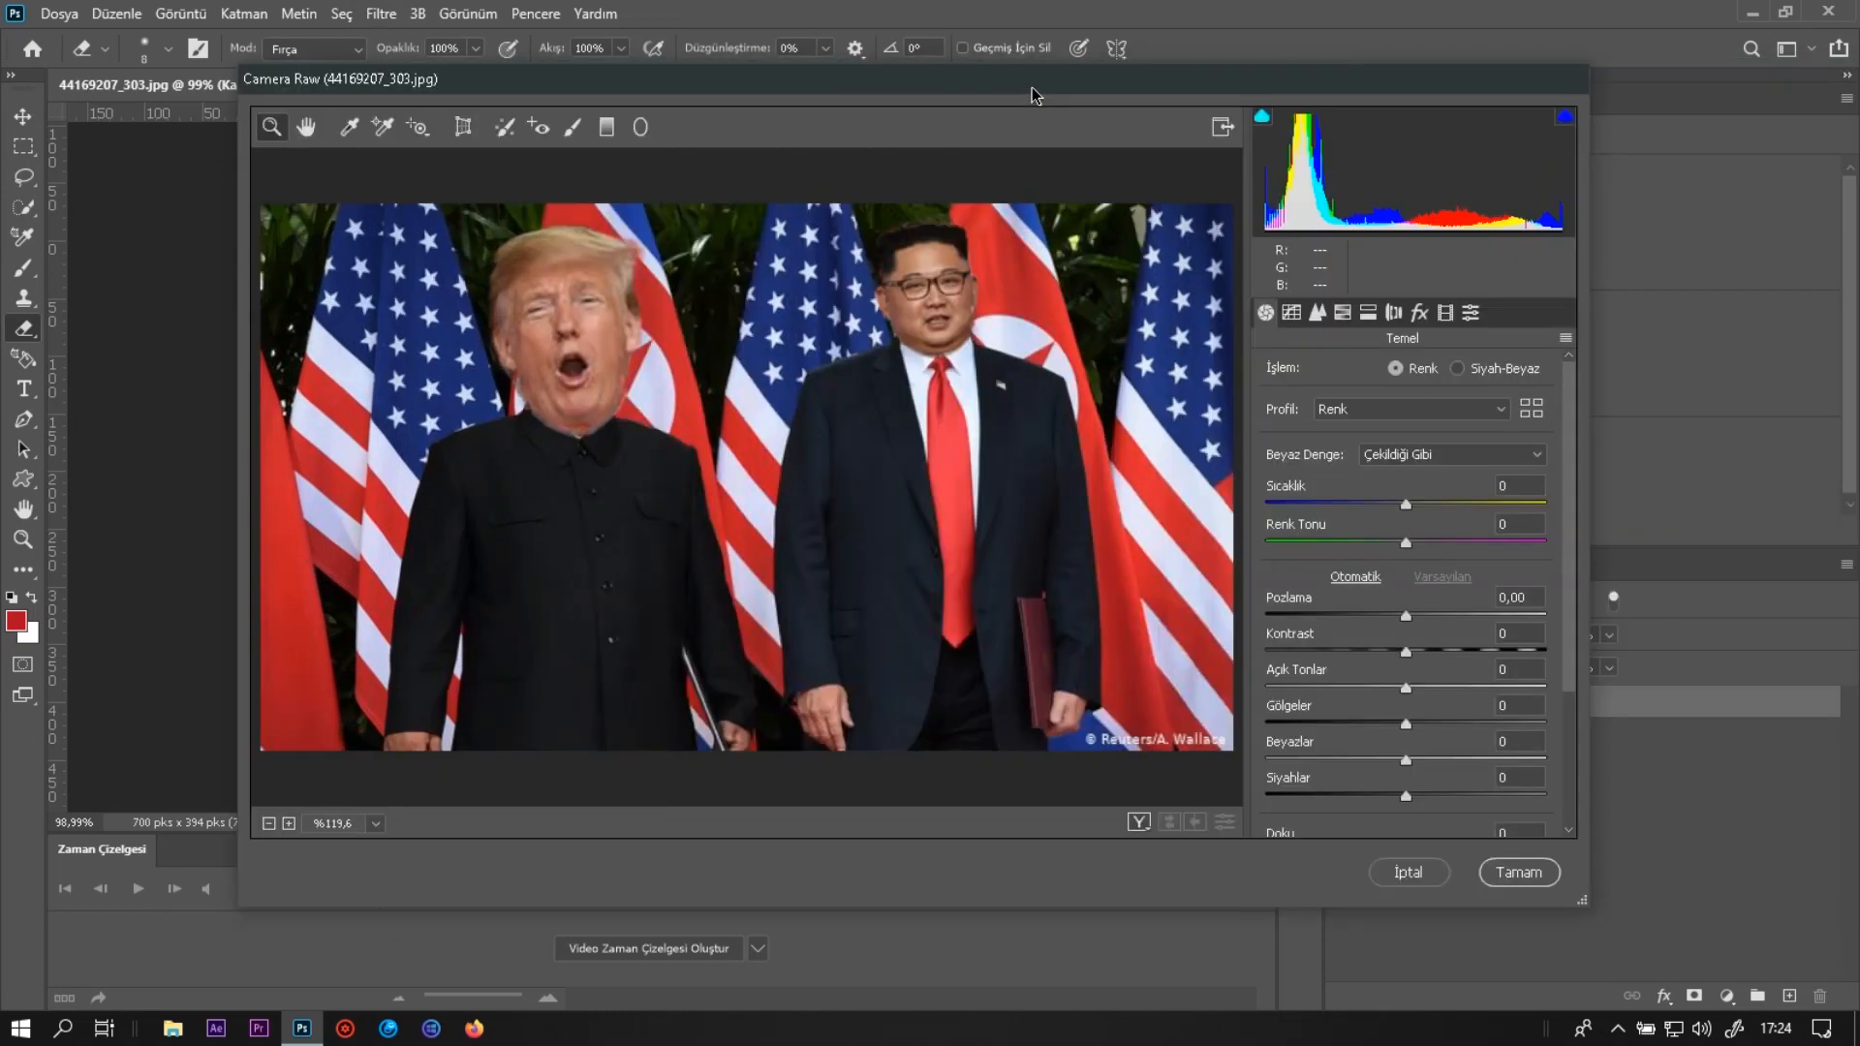
click(1472, 312)
click(1265, 585)
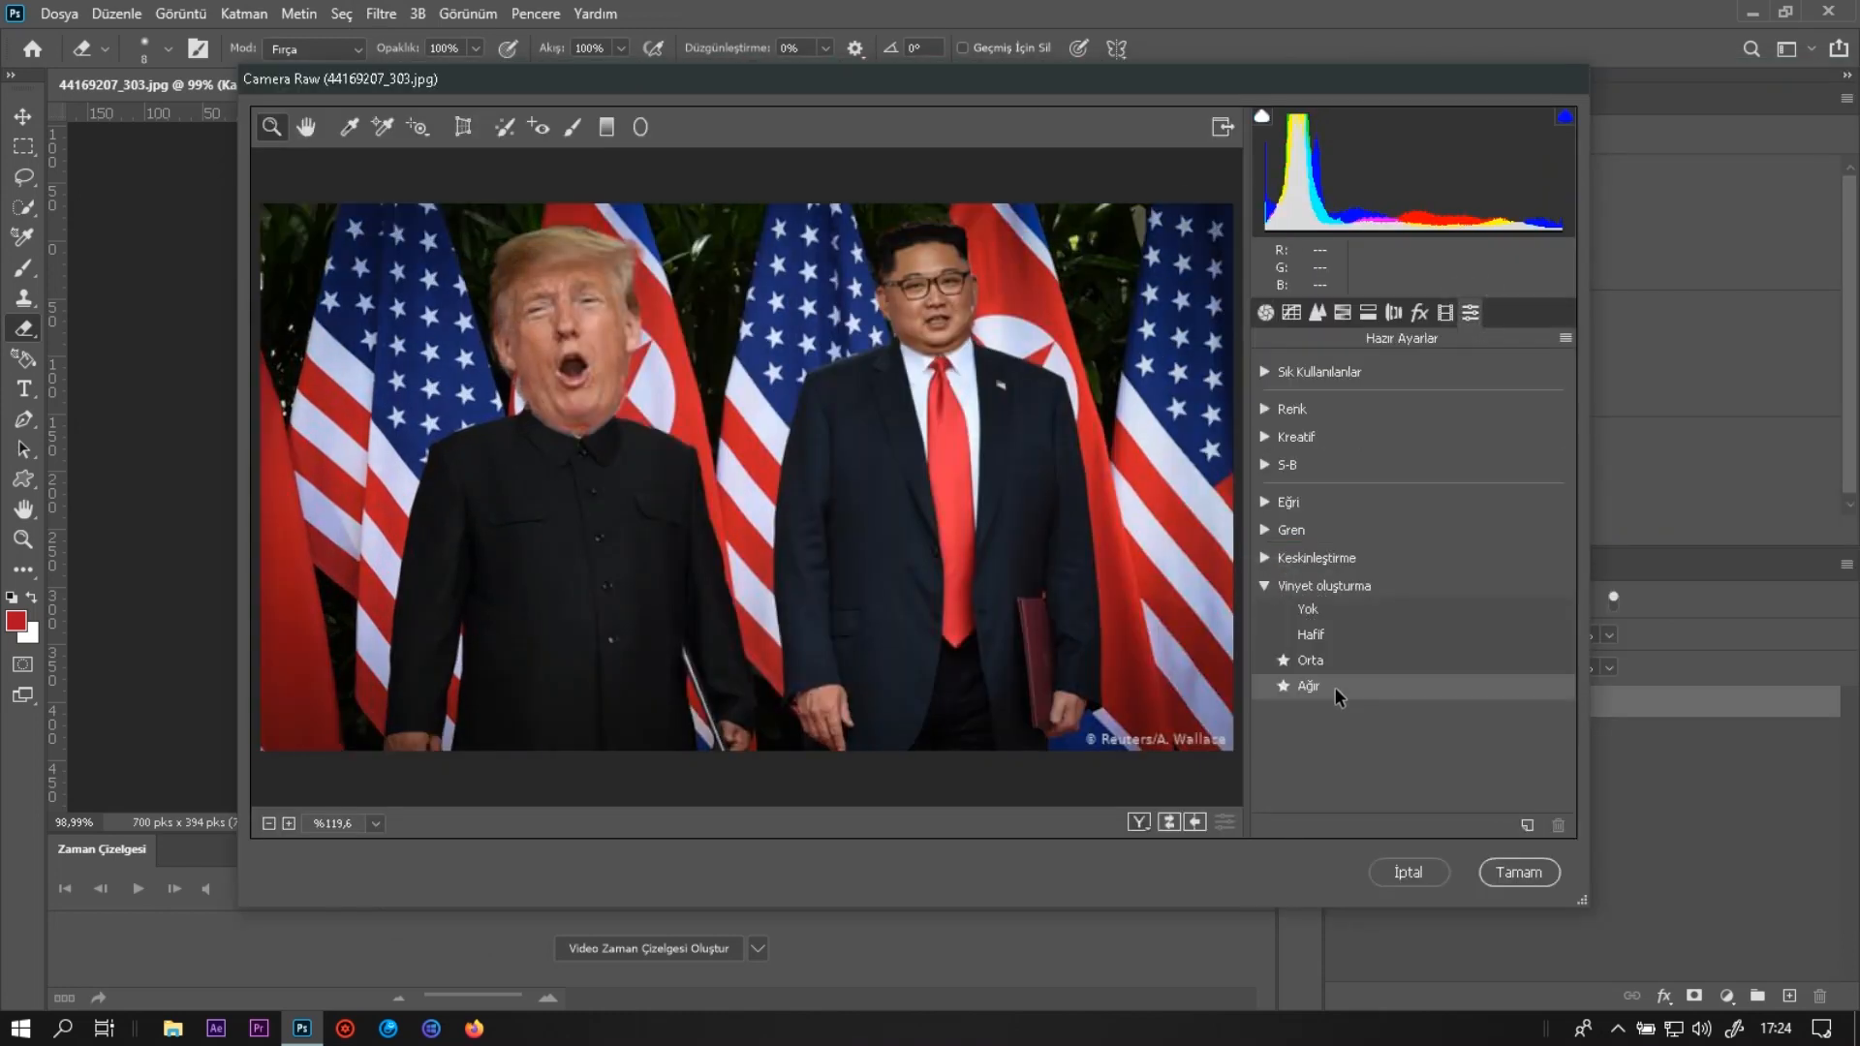
Apply the Hafif (light) sharpening preset to the photo.
click(1265, 585)
click(1265, 558)
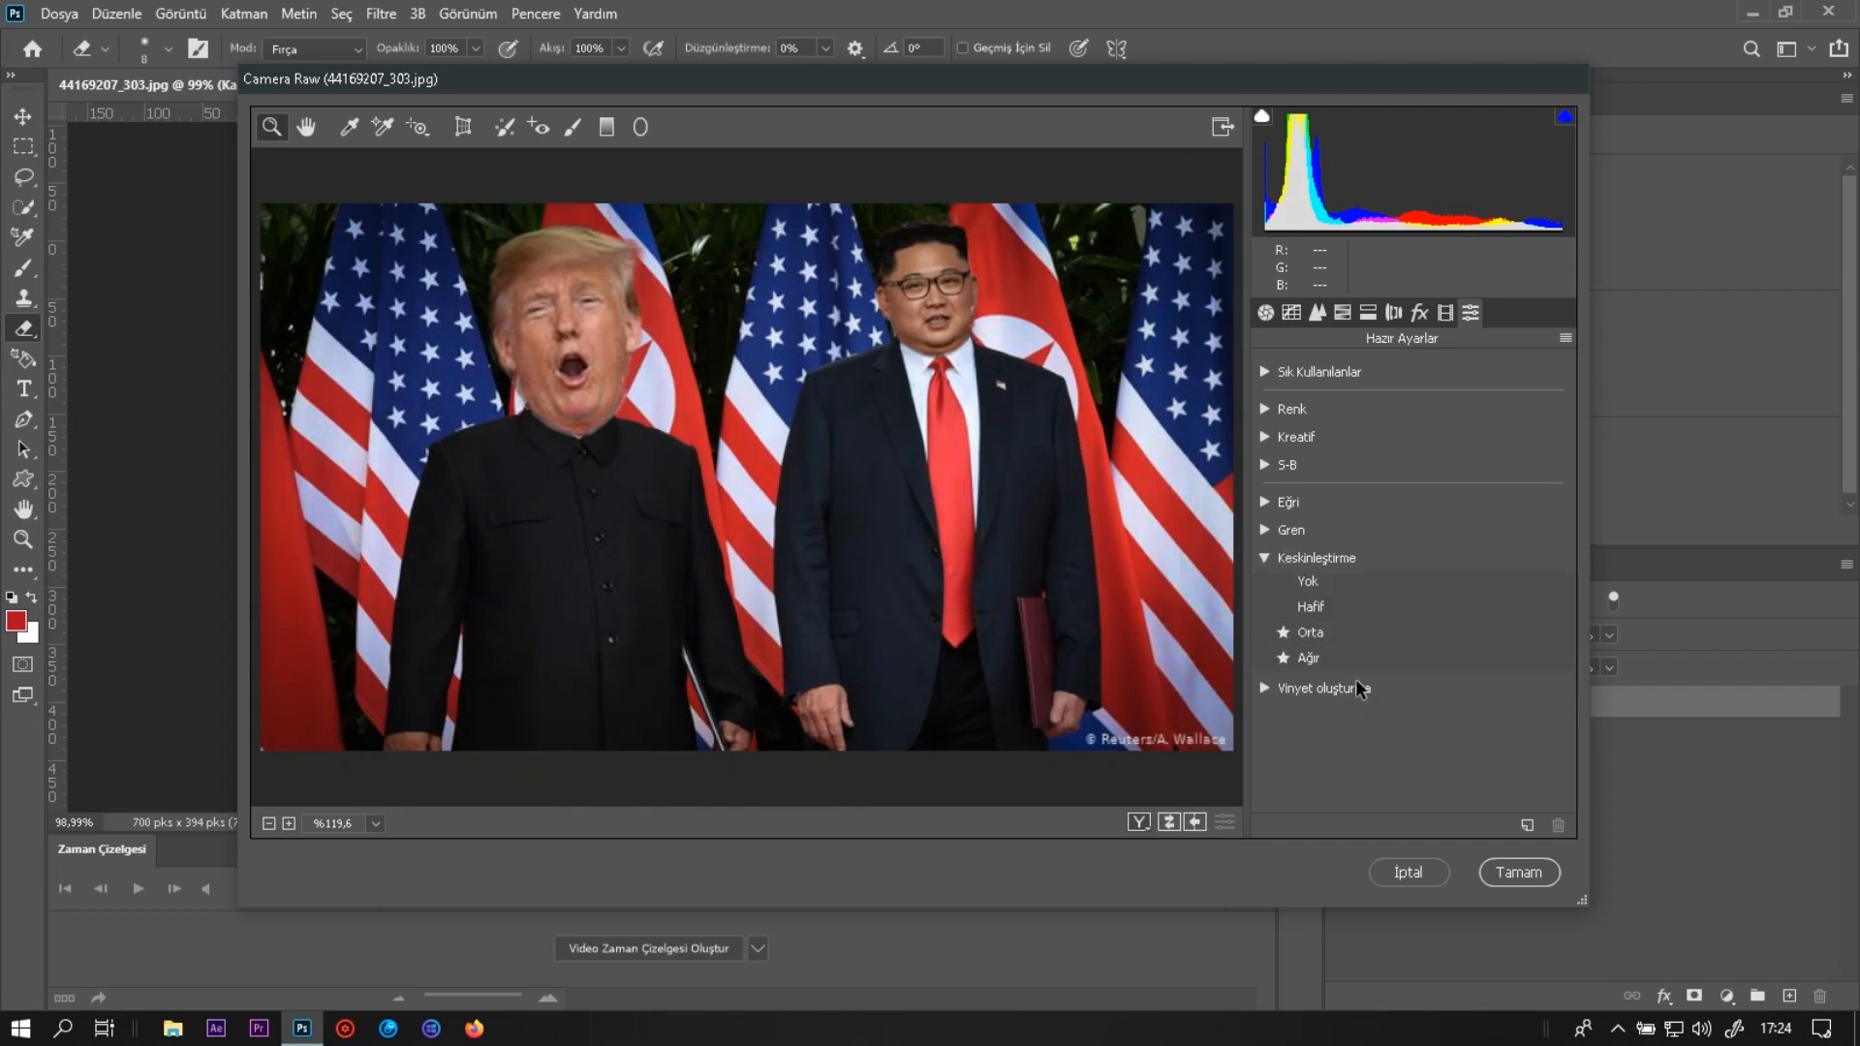
click(1348, 614)
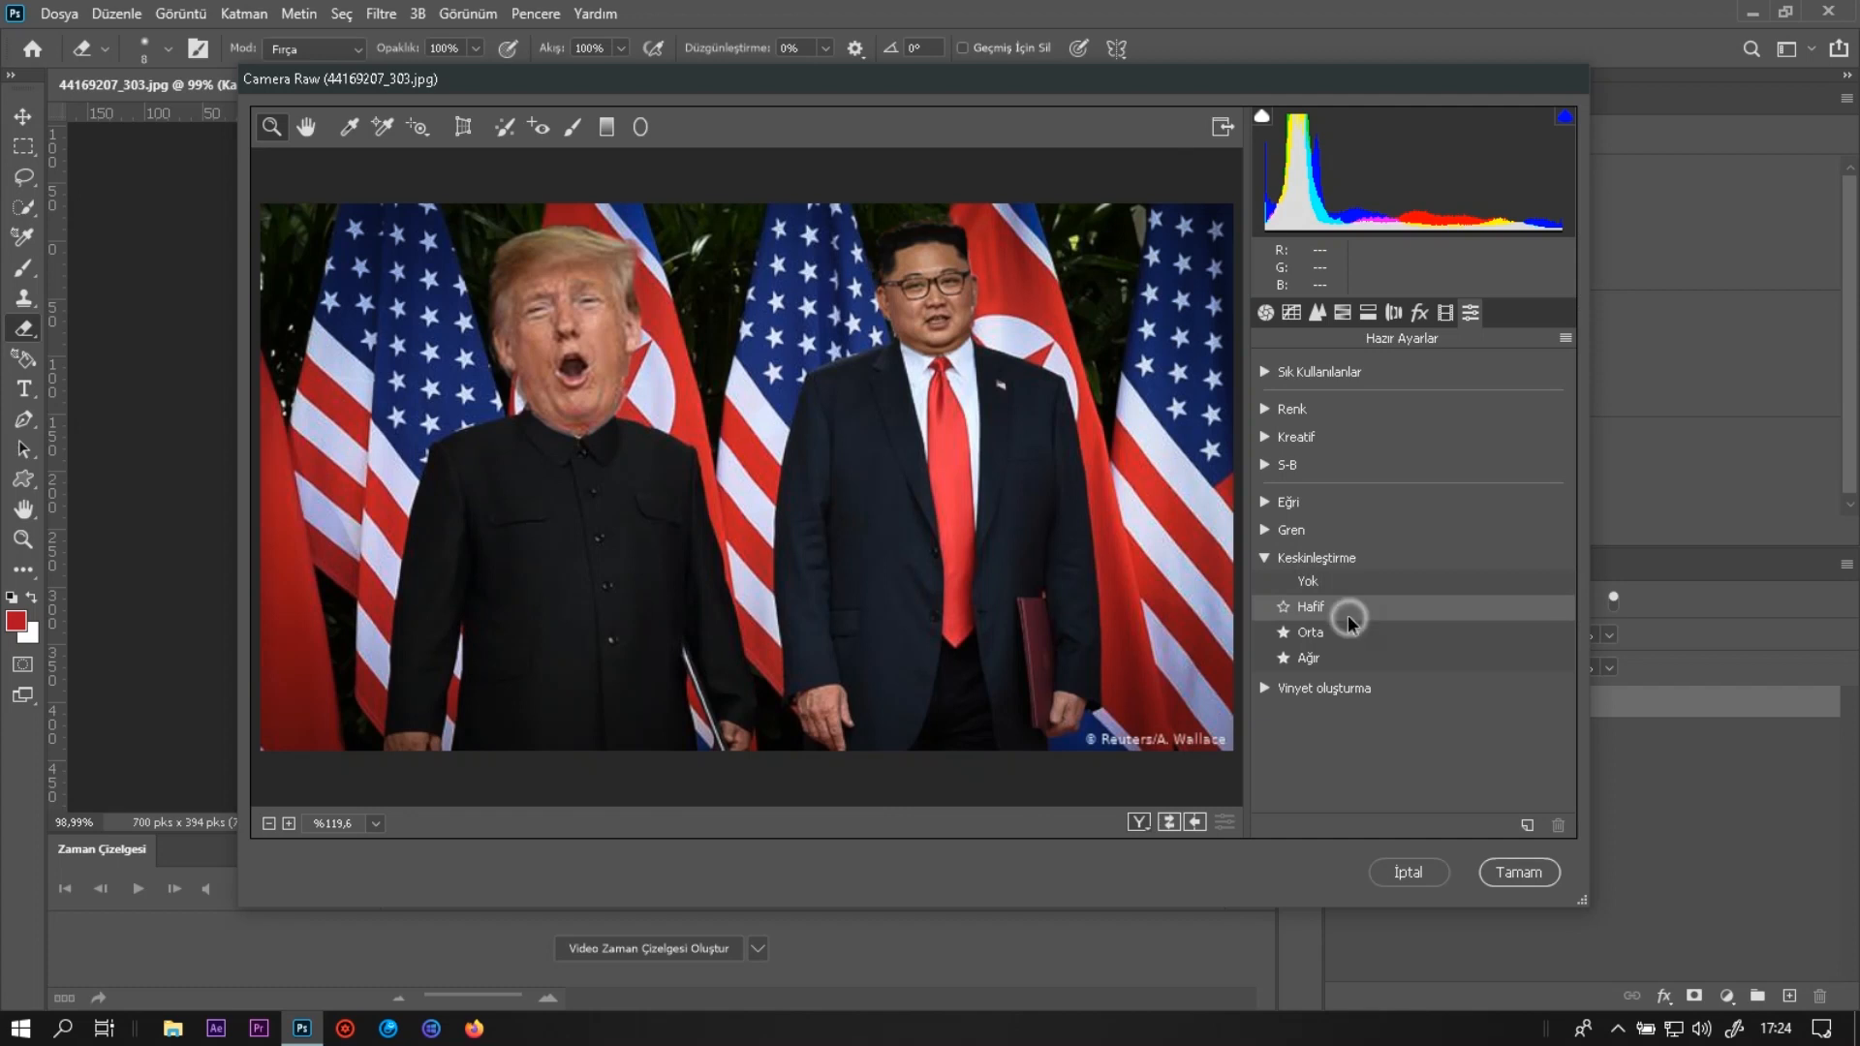
click(1262, 558)
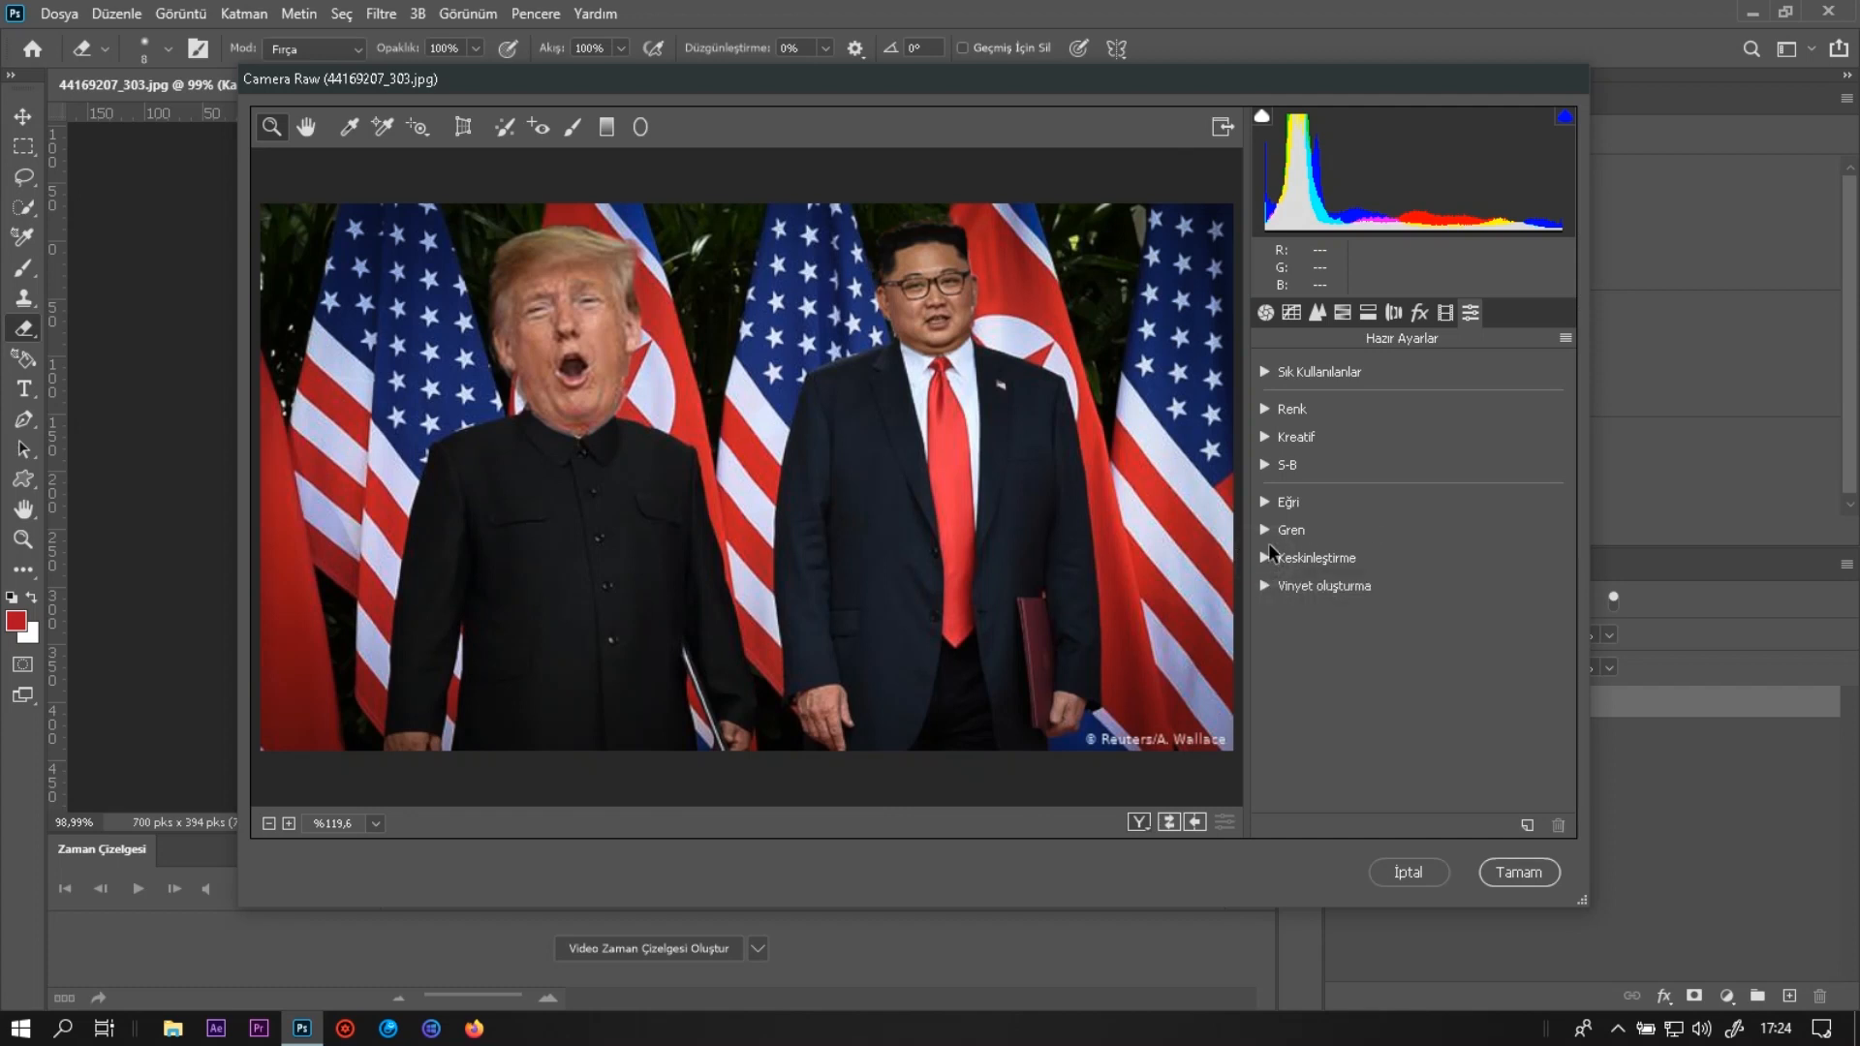
Set the grain amount to about 6 and adjust the post-crop vignette effect.
click(1444, 313)
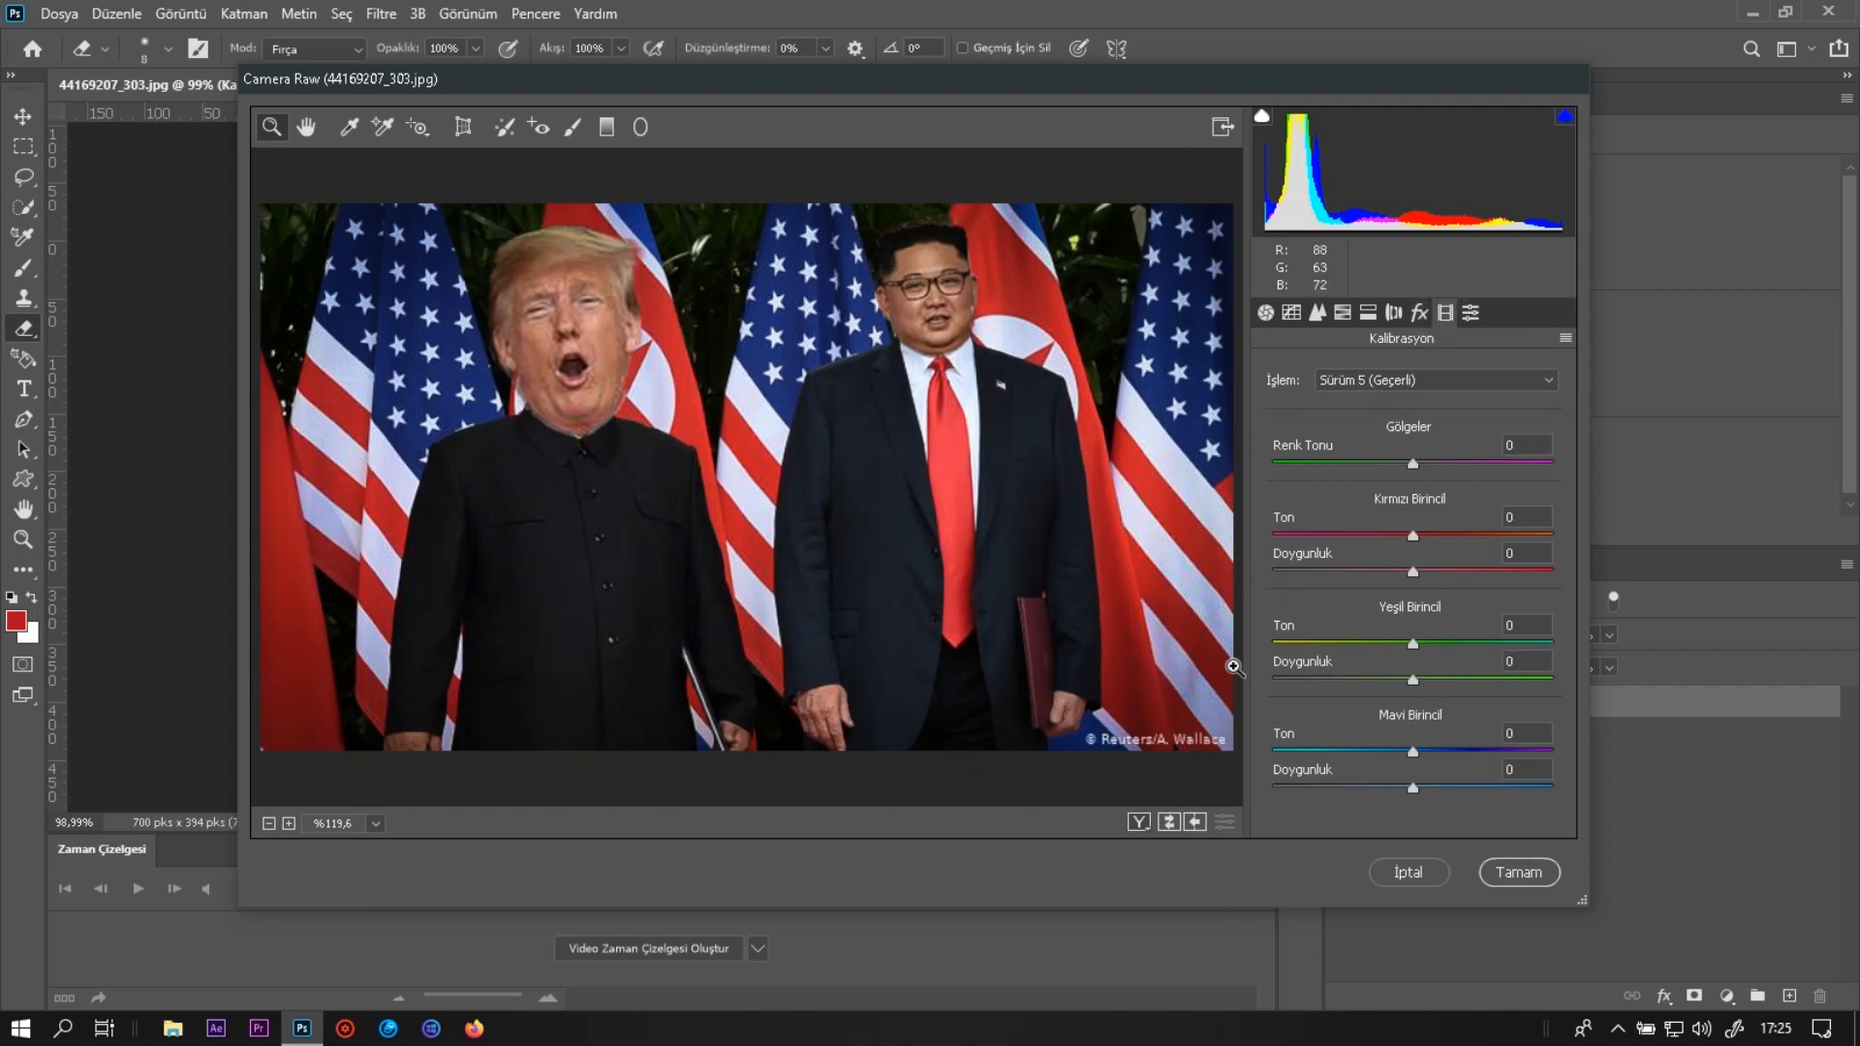
click(1420, 312)
drag(1314, 409, 1291, 422)
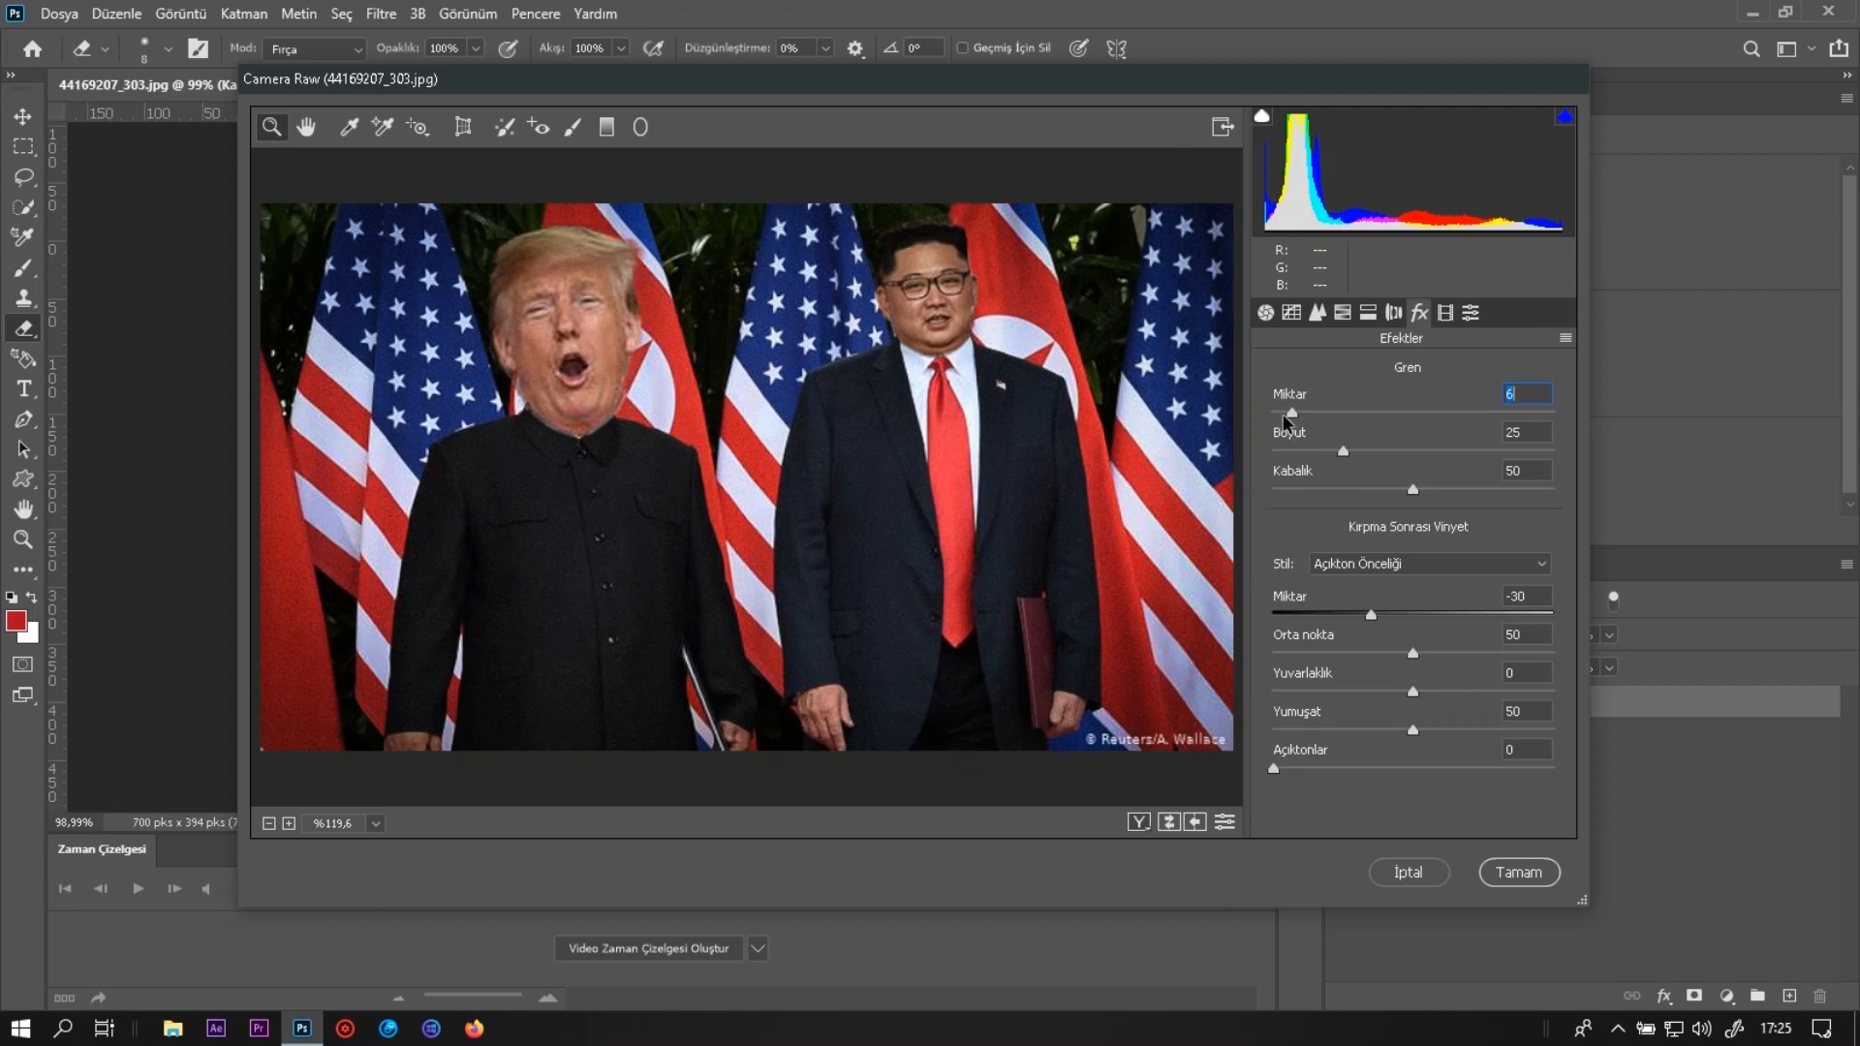
drag(1354, 617, 1354, 772)
Adjust the parametric tone curve: Açık Tonlar -13, Açıklar -10, Koyular -1 and Gölgeler -7.
click(1367, 311)
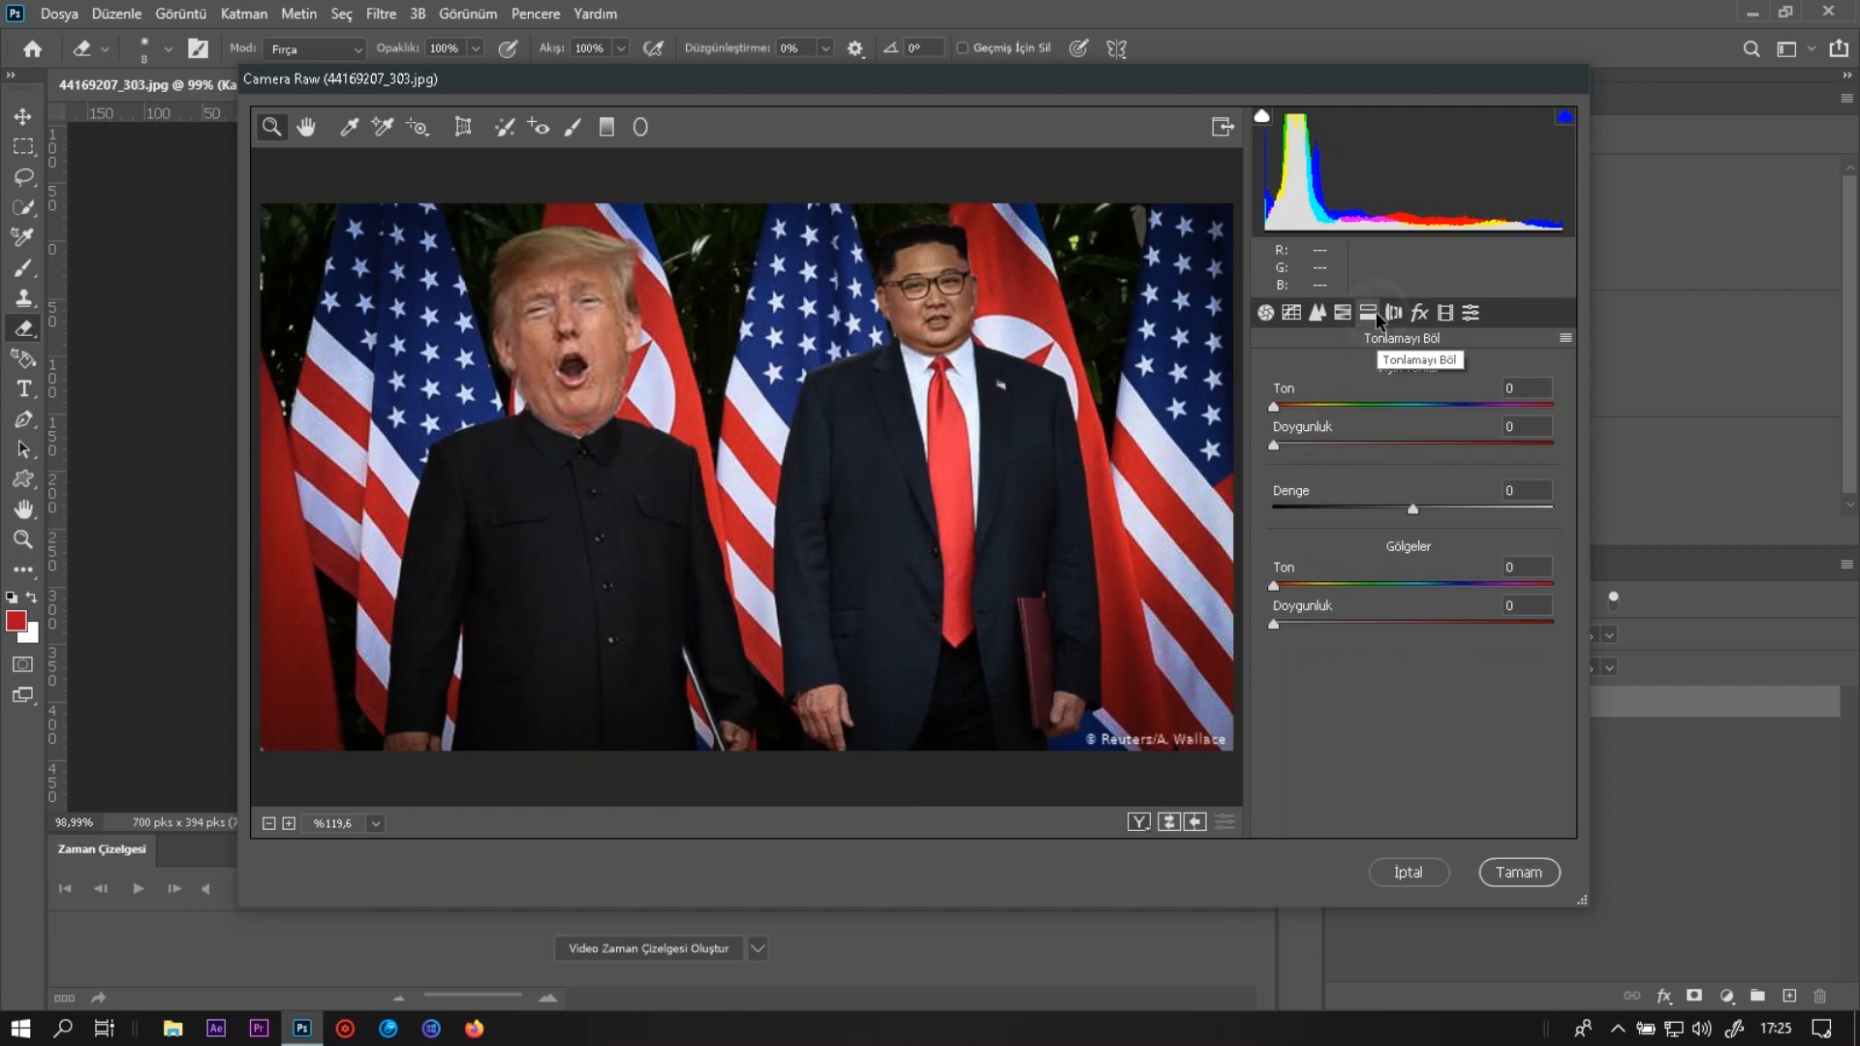
click(1341, 311)
click(1291, 312)
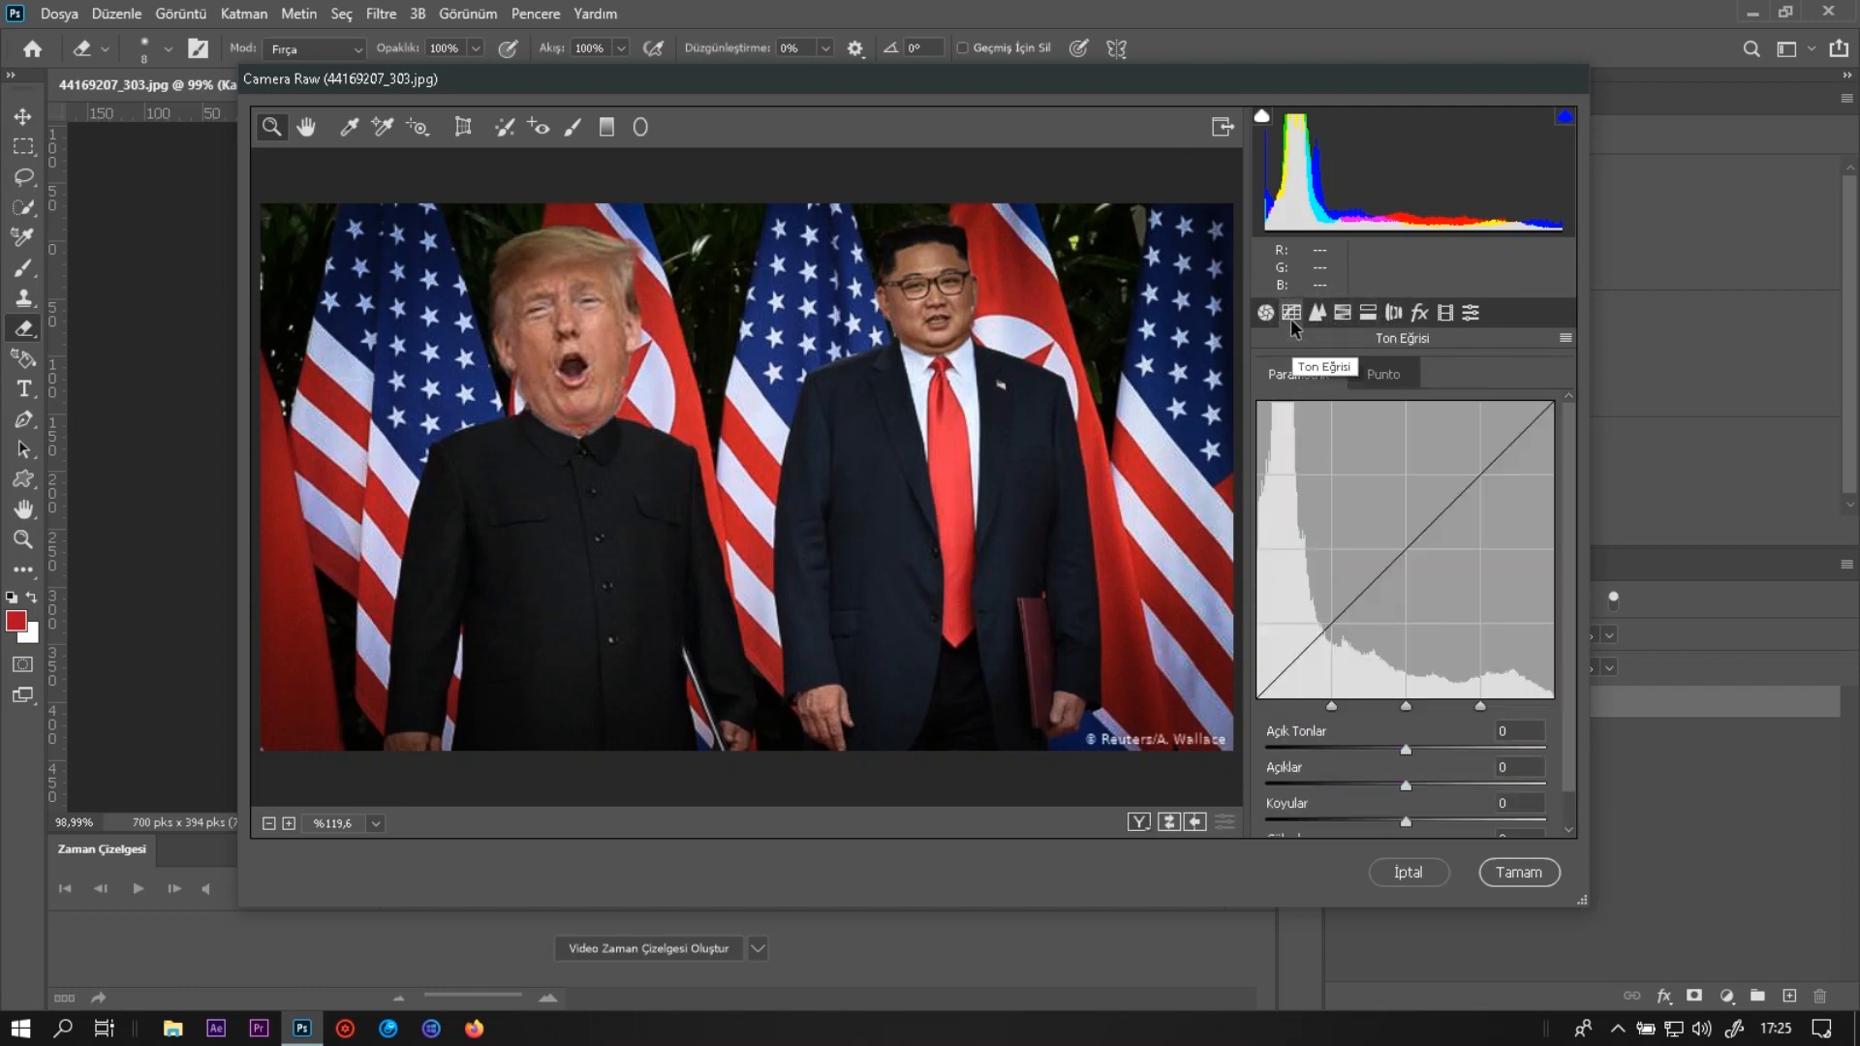
click(1386, 748)
click(1391, 786)
scroll(1391, 781, down, 1)
click(1388, 783)
drag(1386, 784, 1405, 796)
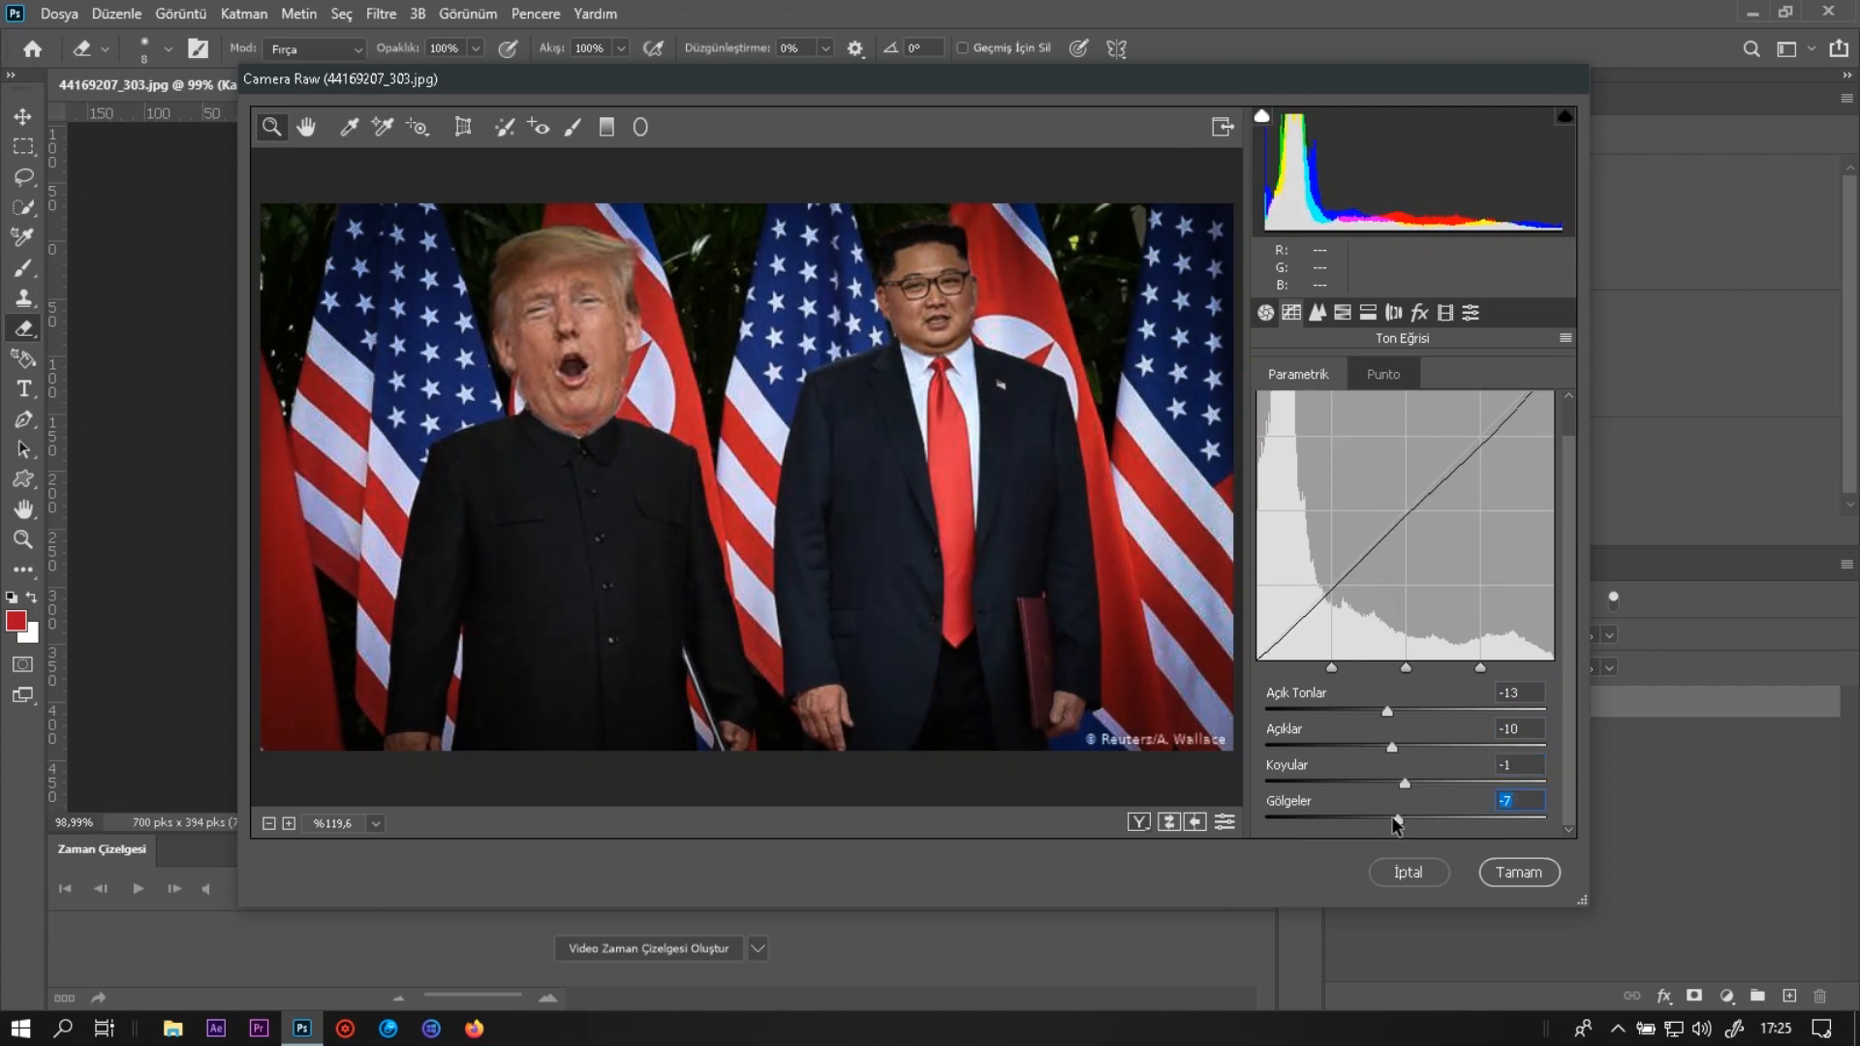
In the basic adjustments, set Titreşim to +3, Doygunluk to -4, Sisi Kaldırma to +11, Netlik to +15 and Doku to +7.
click(1265, 312)
scroll(1519, 556, down, 4)
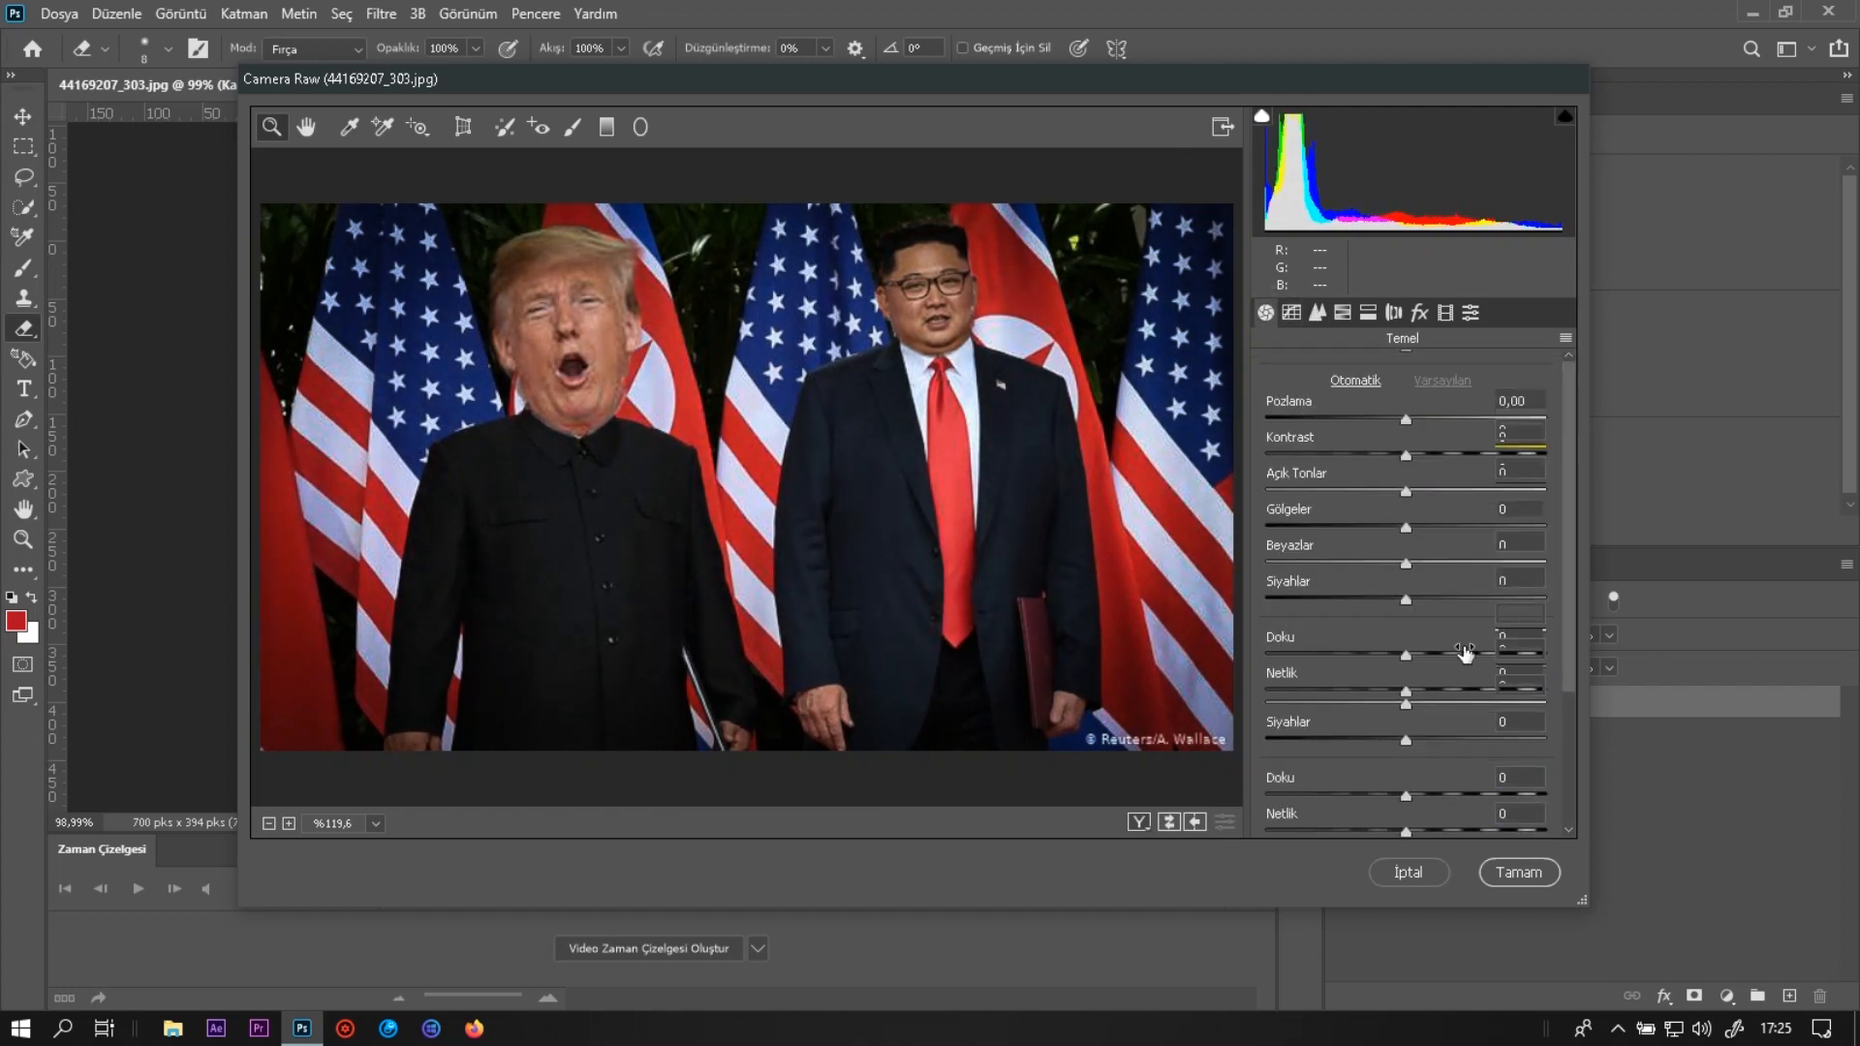
drag(1409, 784, 1397, 822)
drag(1406, 727, 1428, 691)
click(1411, 659)
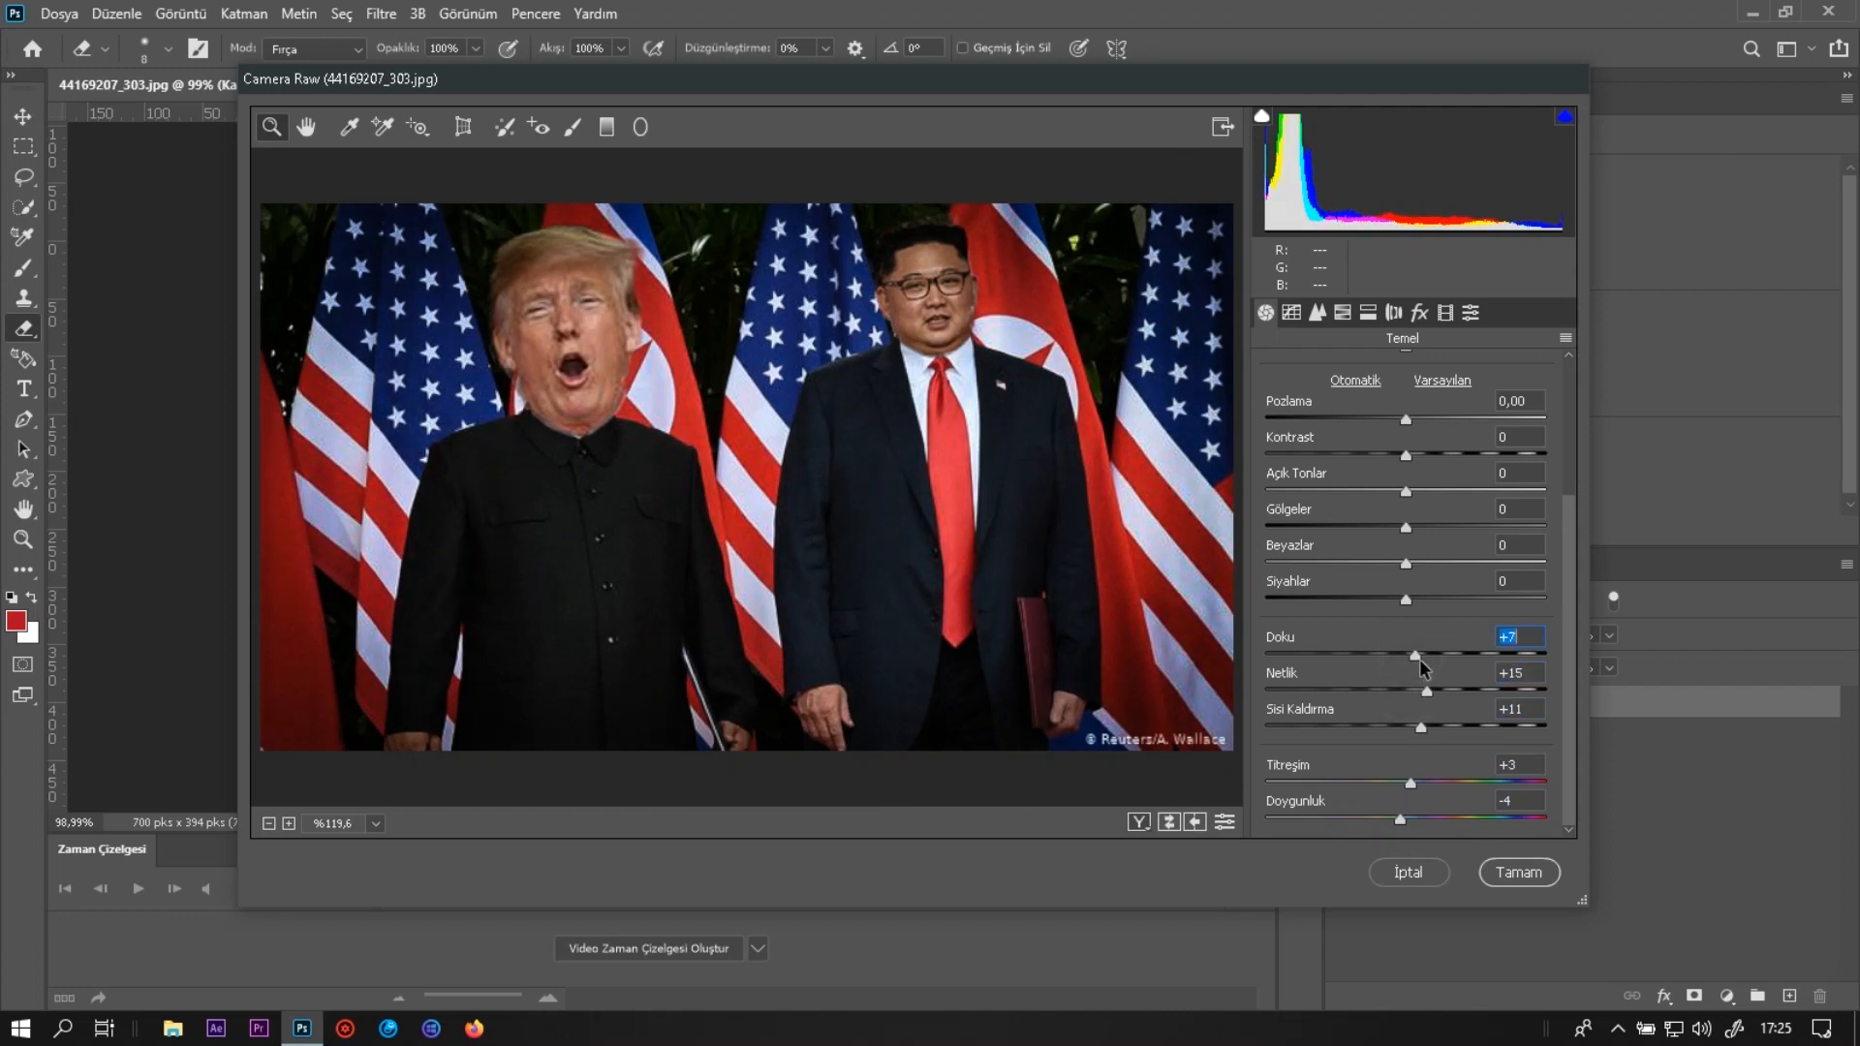
Set Siyahlar to +9, Beyazlar to -28, Gölgeler to +3 and Kontrast to +3, and apply the Camera Raw filter.
drag(1406, 599, 1414, 561)
mouse_move(1414, 574)
mouse_down()
mouse_move(1371, 570)
mouse_move(1407, 577)
mouse_up()
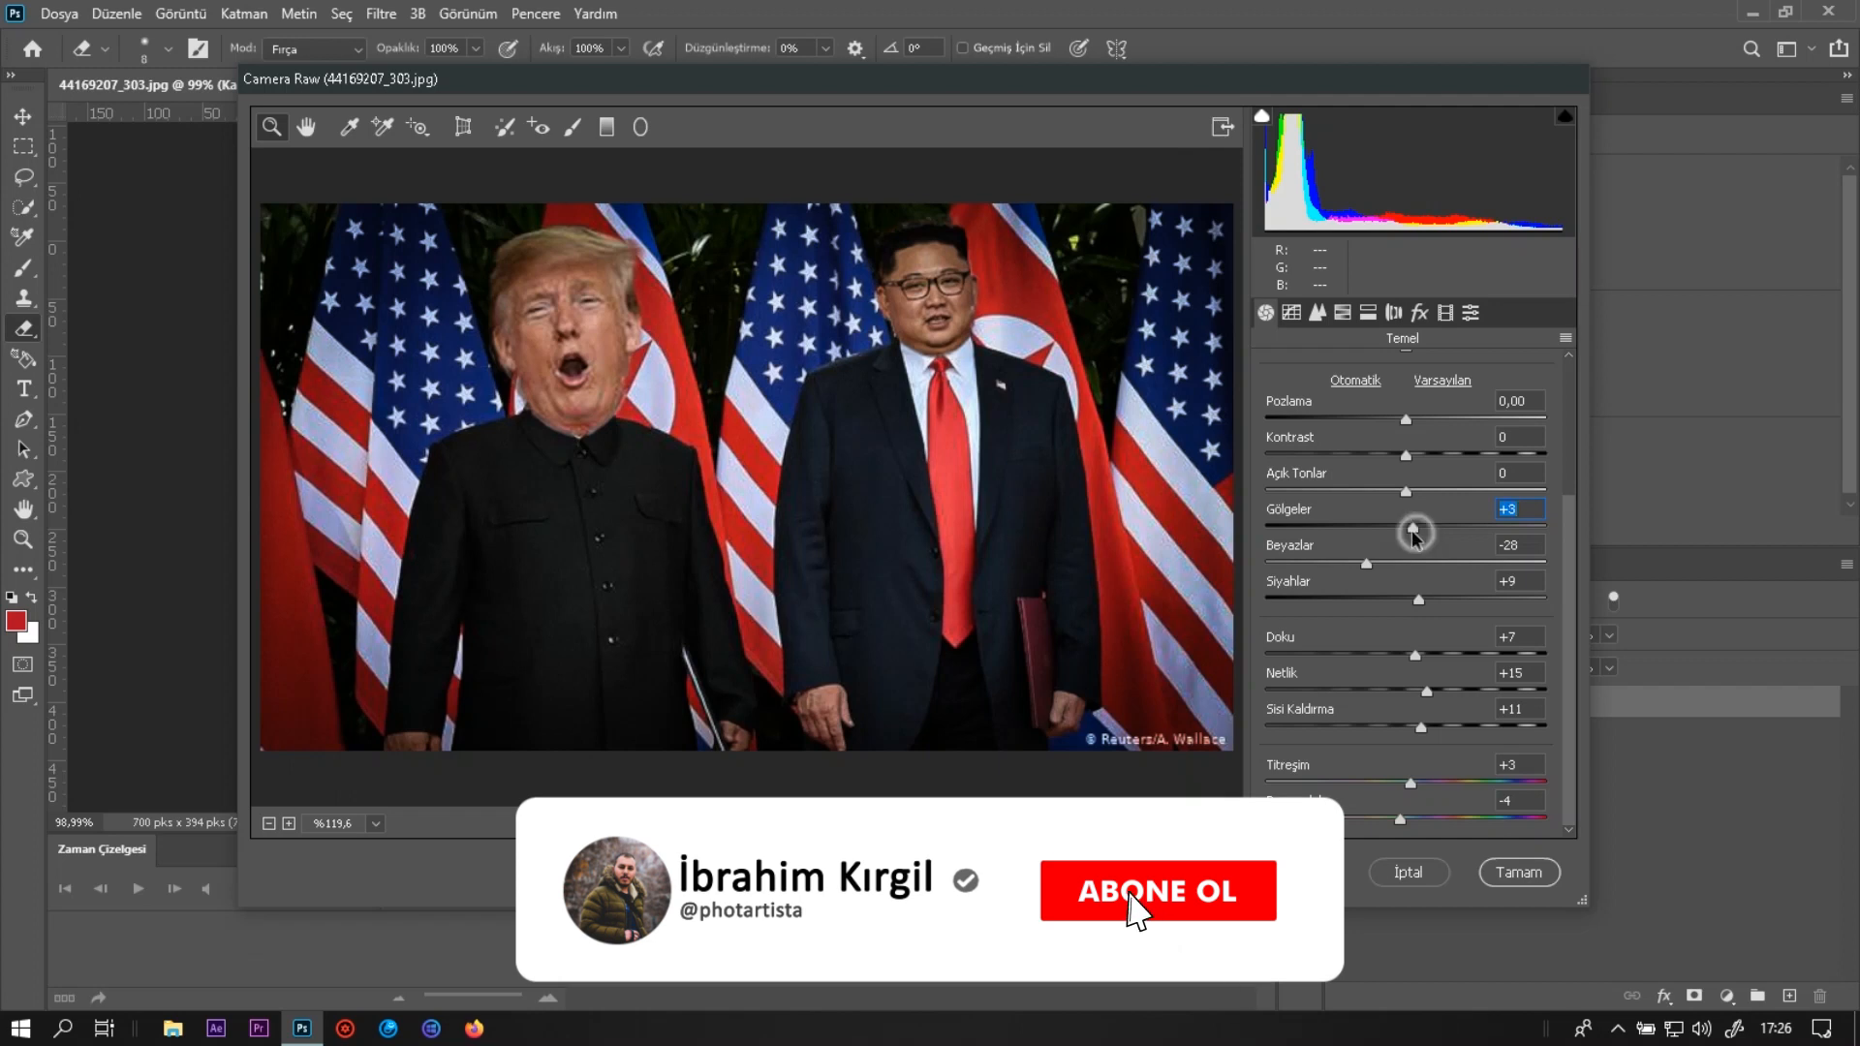
click(1413, 531)
click(1410, 455)
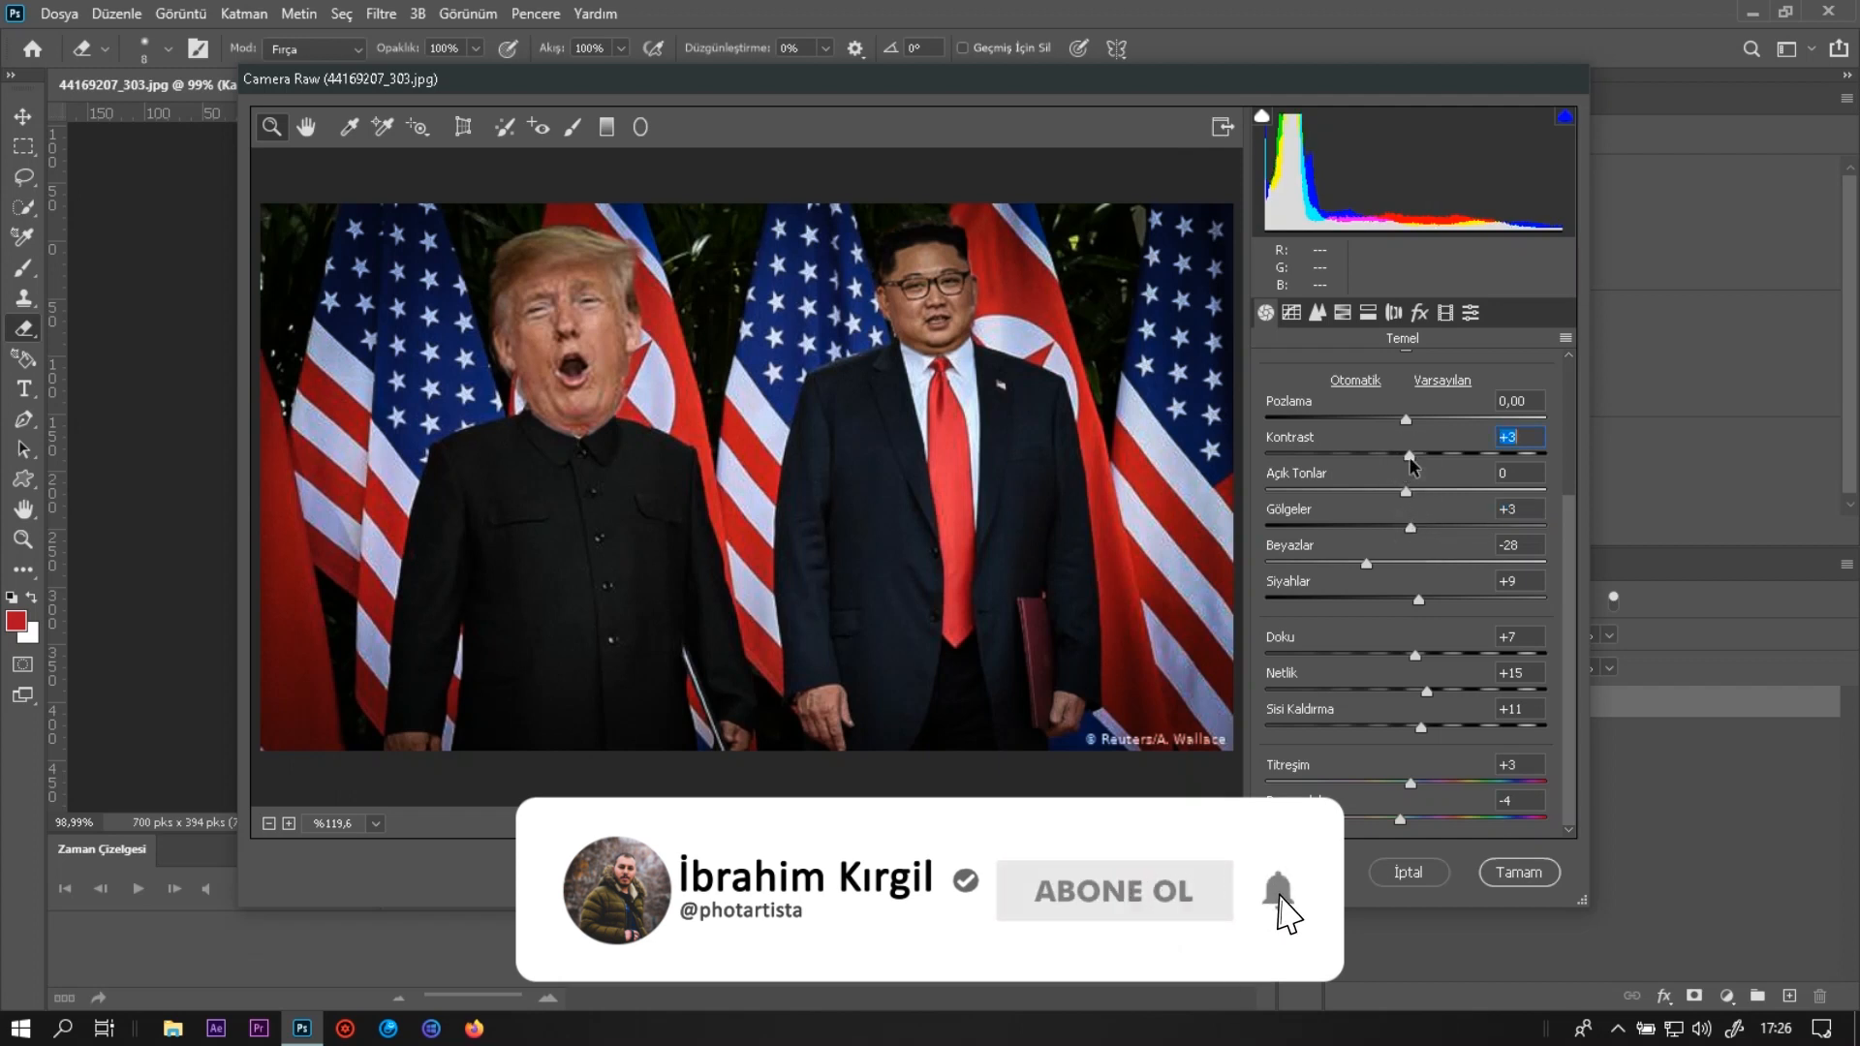
click(1514, 867)
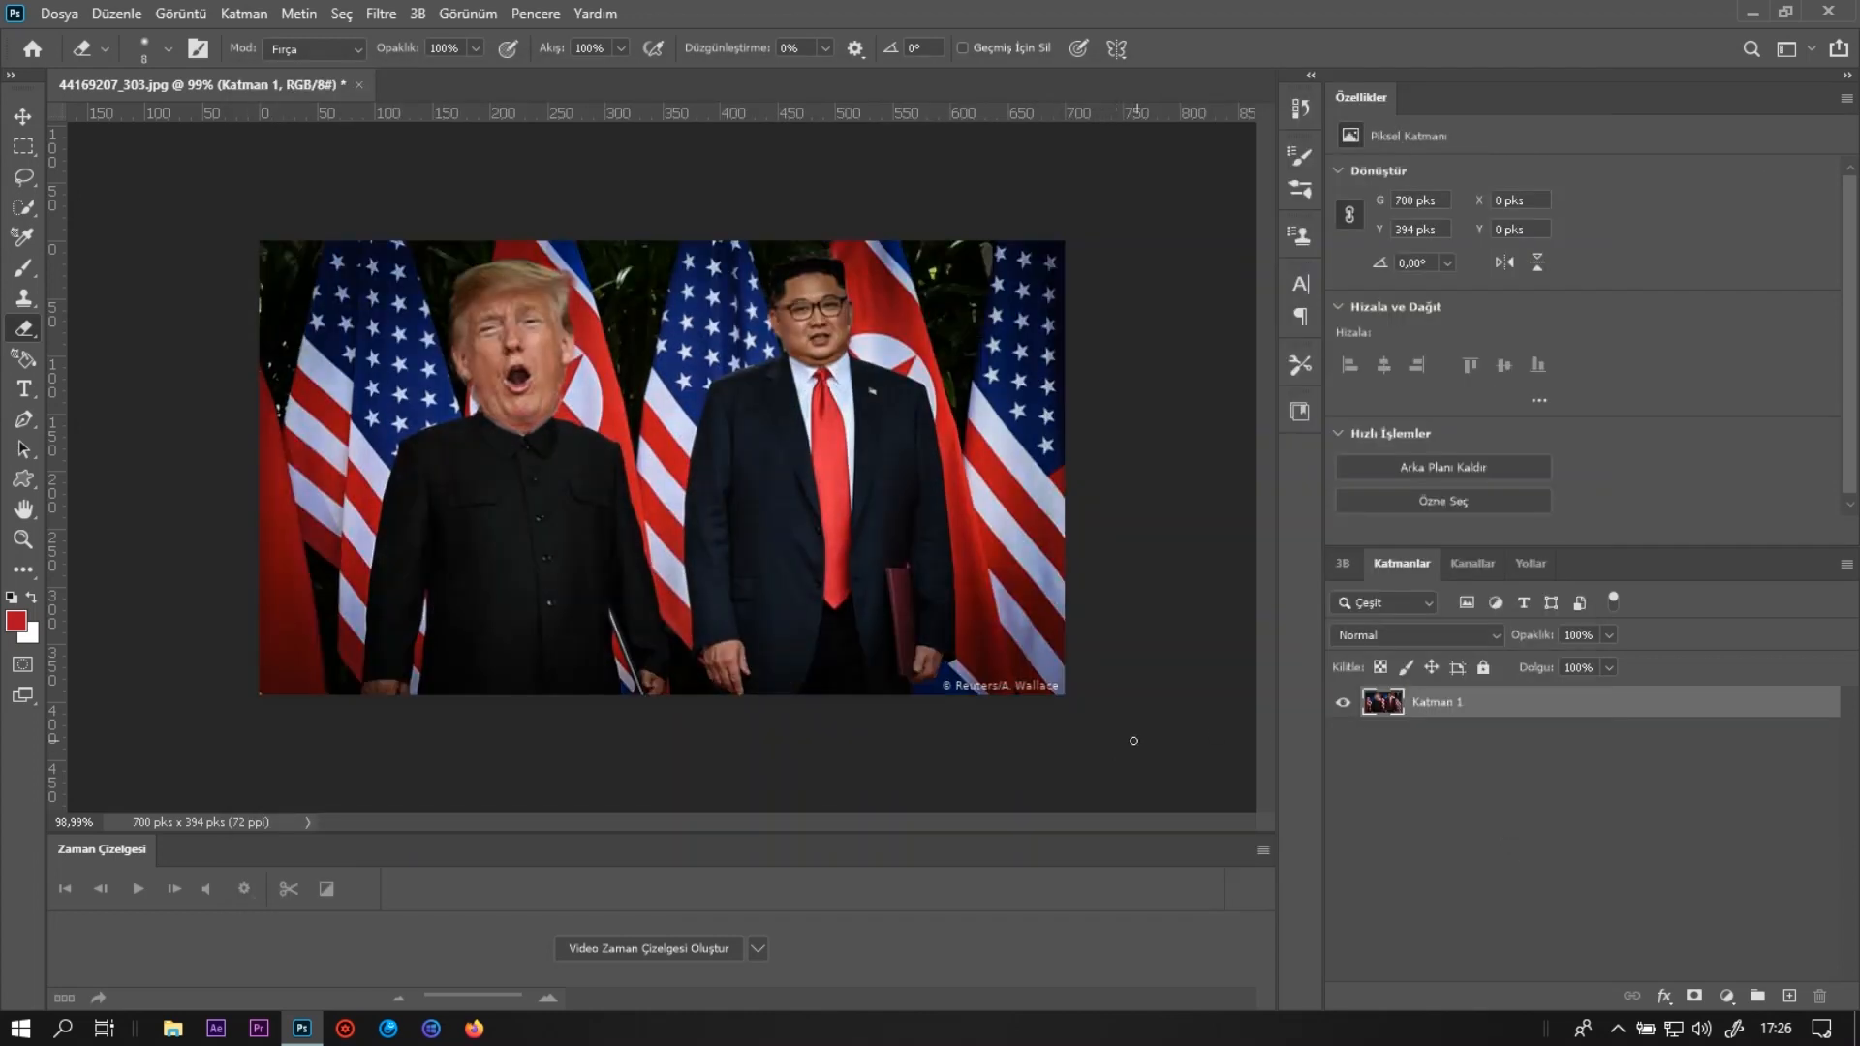
Remove the end of the photo credit watermark with the Clone Stamp, sampling the flag area just above the text.
key(s)
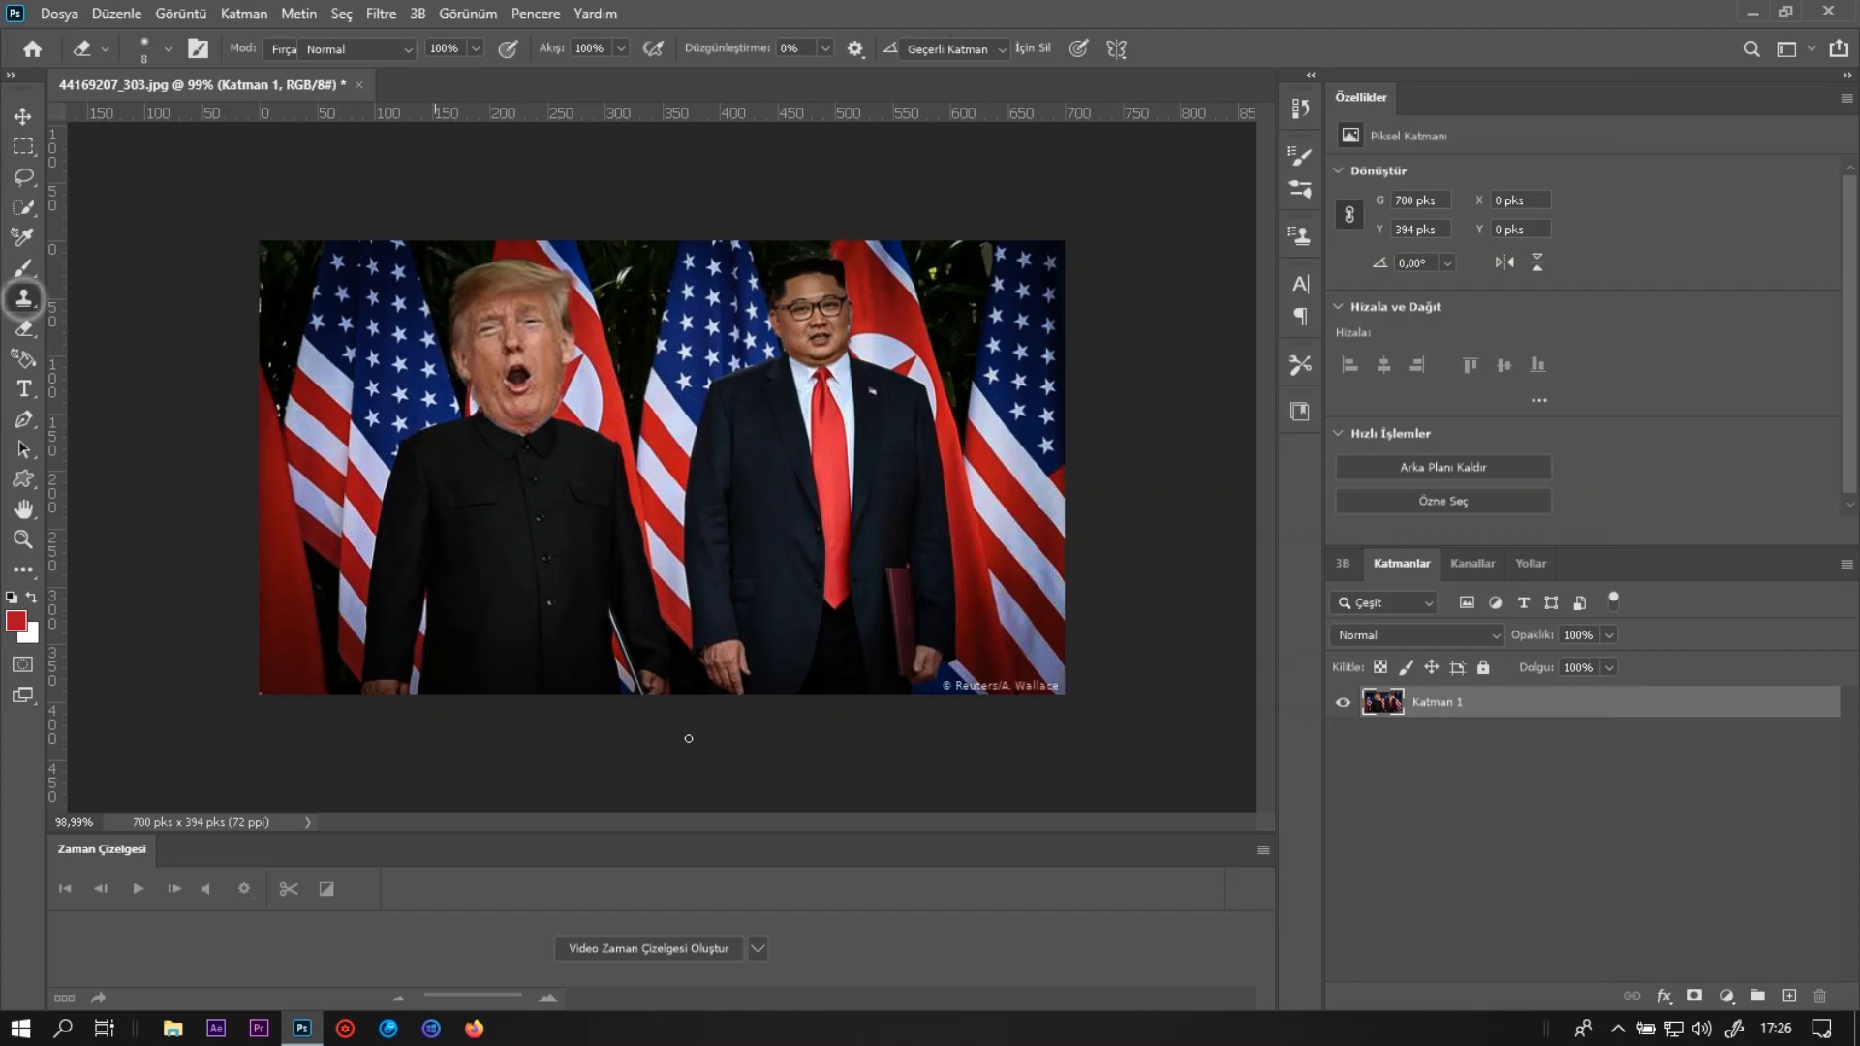
scroll(1104, 736, up, 5)
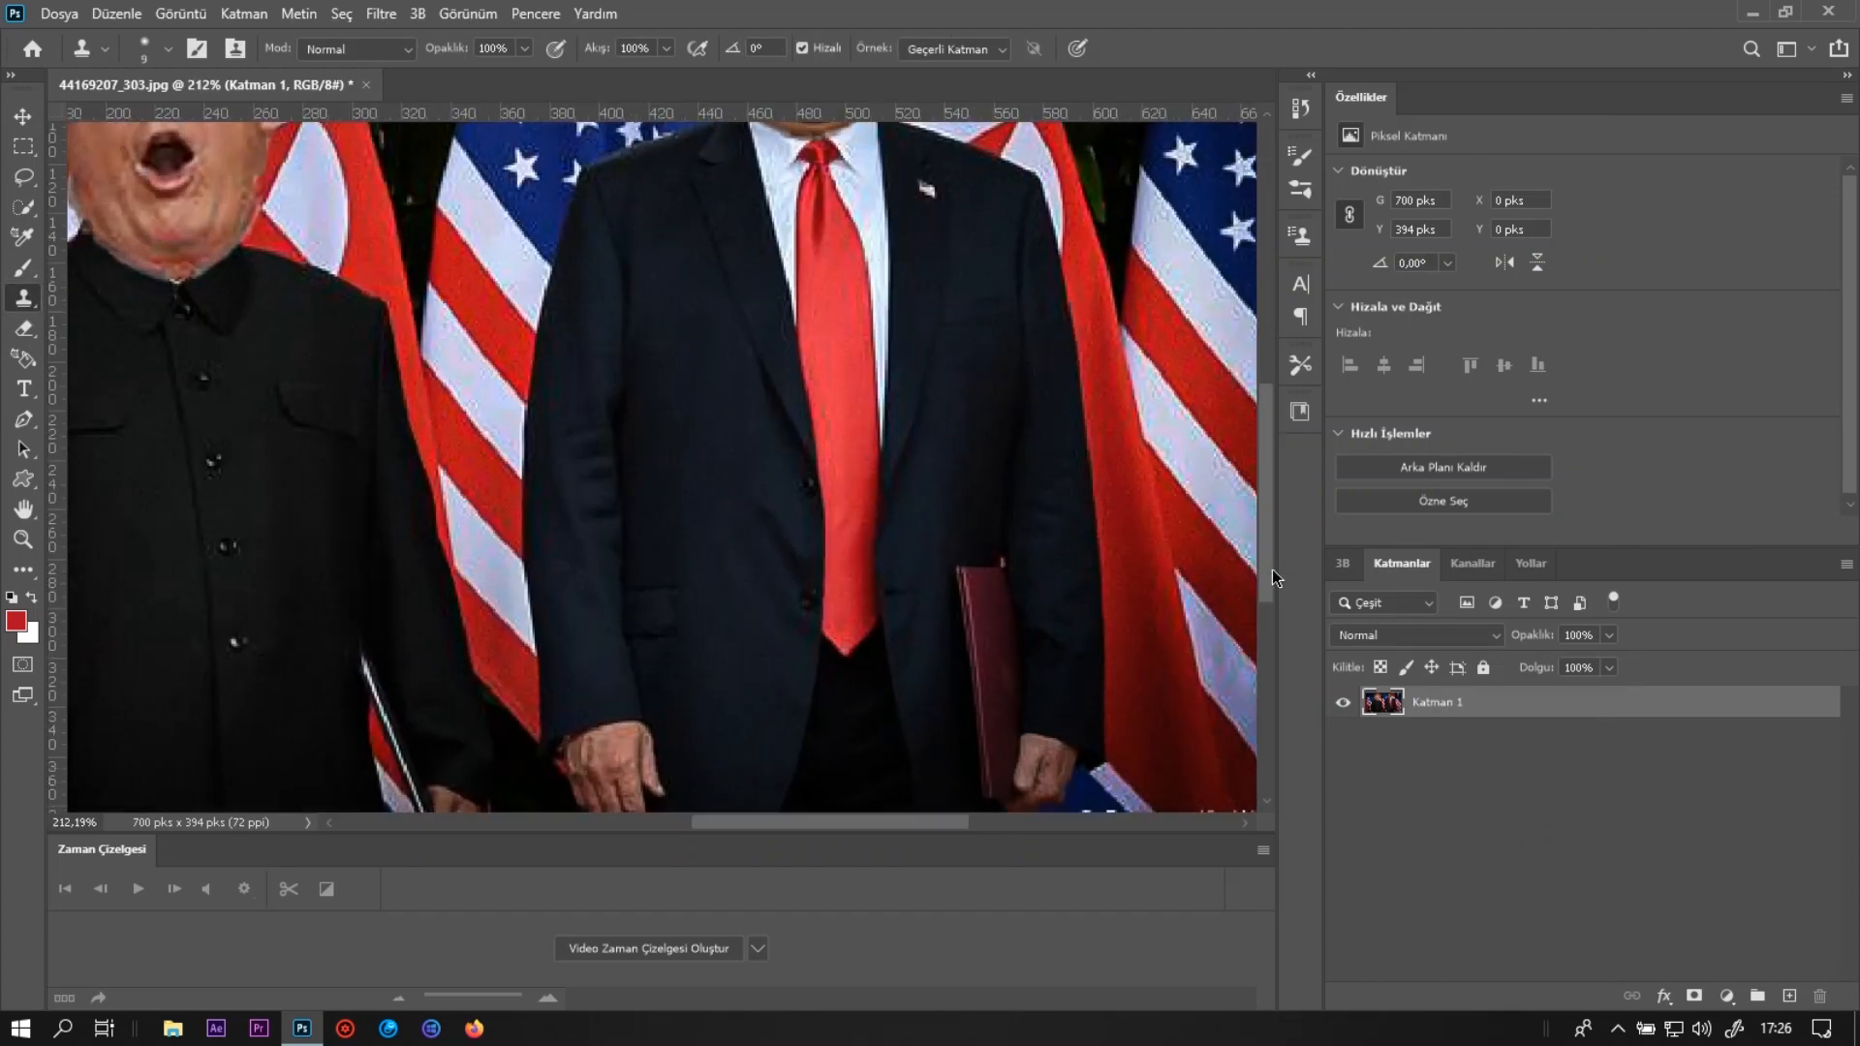
drag(1271, 571, 1269, 625)
drag(974, 821, 1057, 822)
click(1017, 659)
alt+click(965, 635)
click(995, 663)
alt+click(962, 634)
click(983, 655)
alt+click(956, 637)
click(997, 661)
alt+click(977, 636)
click(1005, 672)
alt+click(950, 631)
drag(967, 664, 959, 652)
alt+click(945, 626)
click(951, 660)
click(972, 662)
click(947, 655)
alt+click(901, 624)
click(917, 660)
alt+click(882, 622)
click(894, 656)
click(918, 662)
click(888, 659)
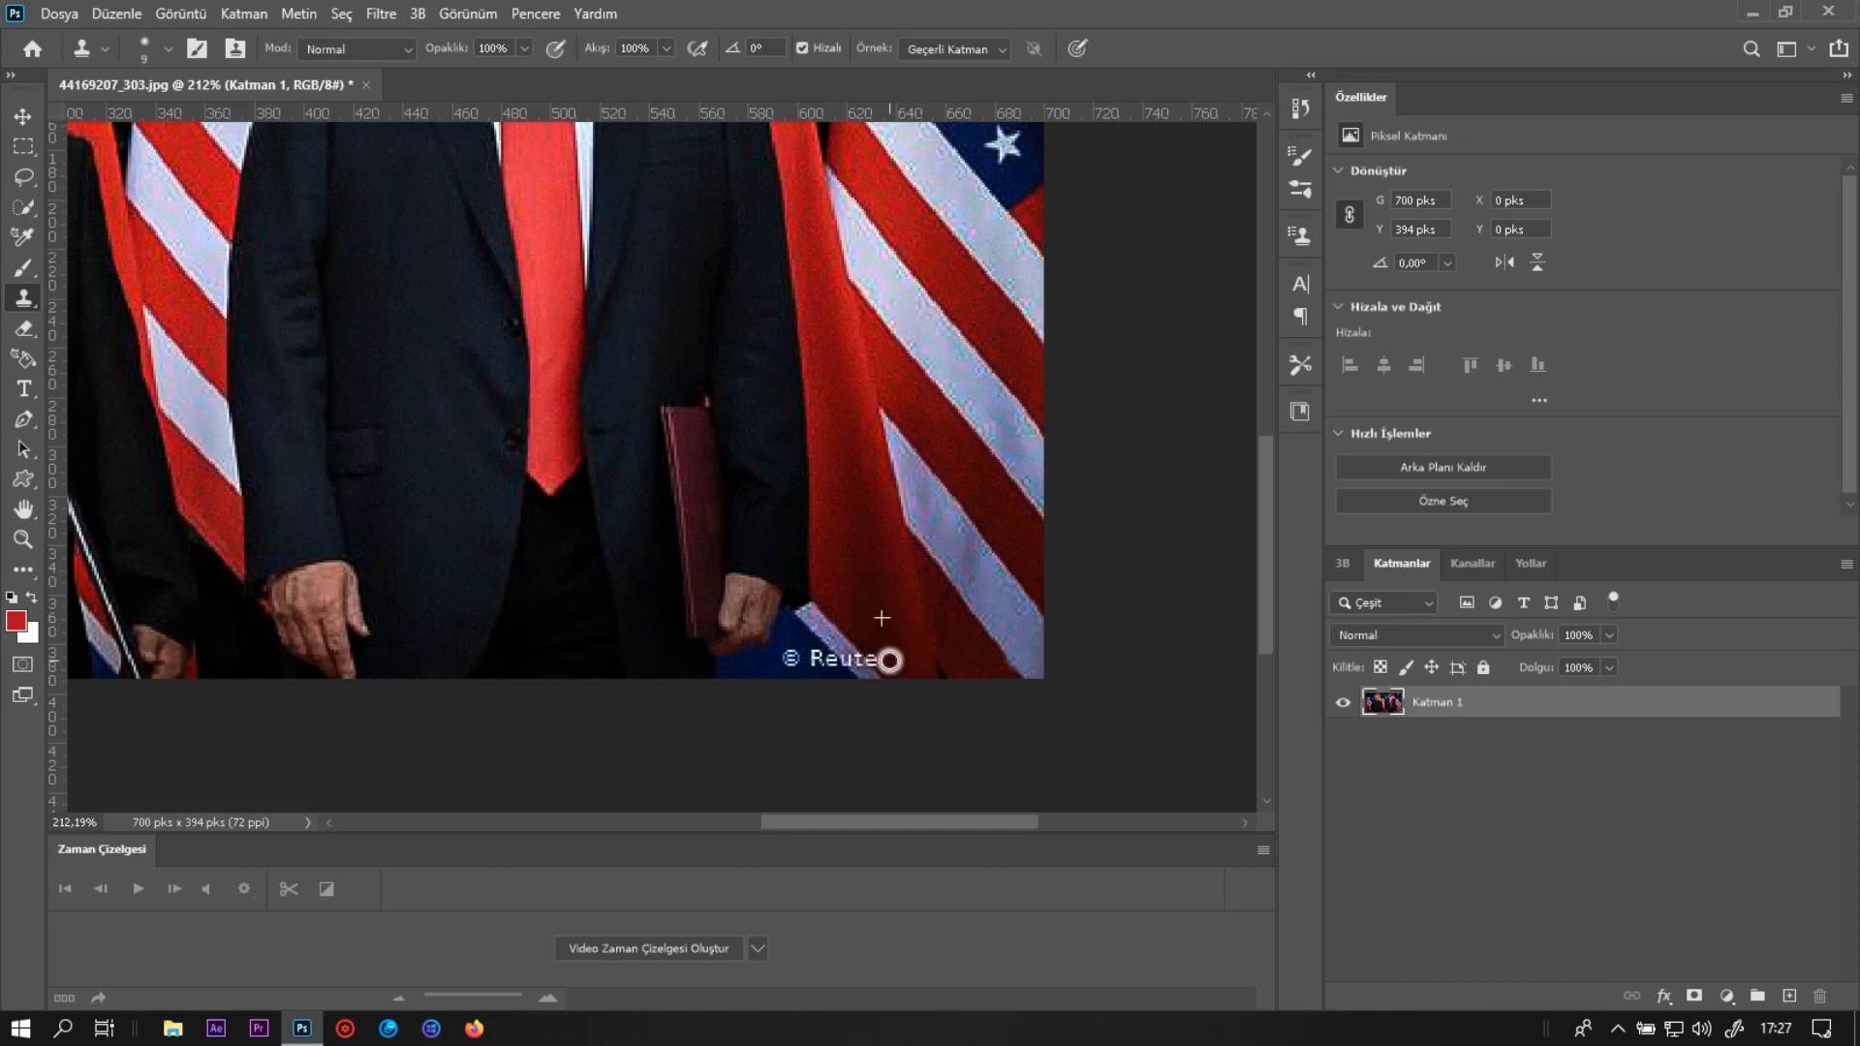
Clone nearby flag areas over the remaining "© Reute" part of the watermark and fit the whole image in view.
click(884, 659)
alt+click(869, 617)
click(877, 658)
alt+click(838, 644)
click(862, 664)
alt+click(816, 639)
click(831, 659)
alt+click(789, 636)
click(819, 660)
click(824, 673)
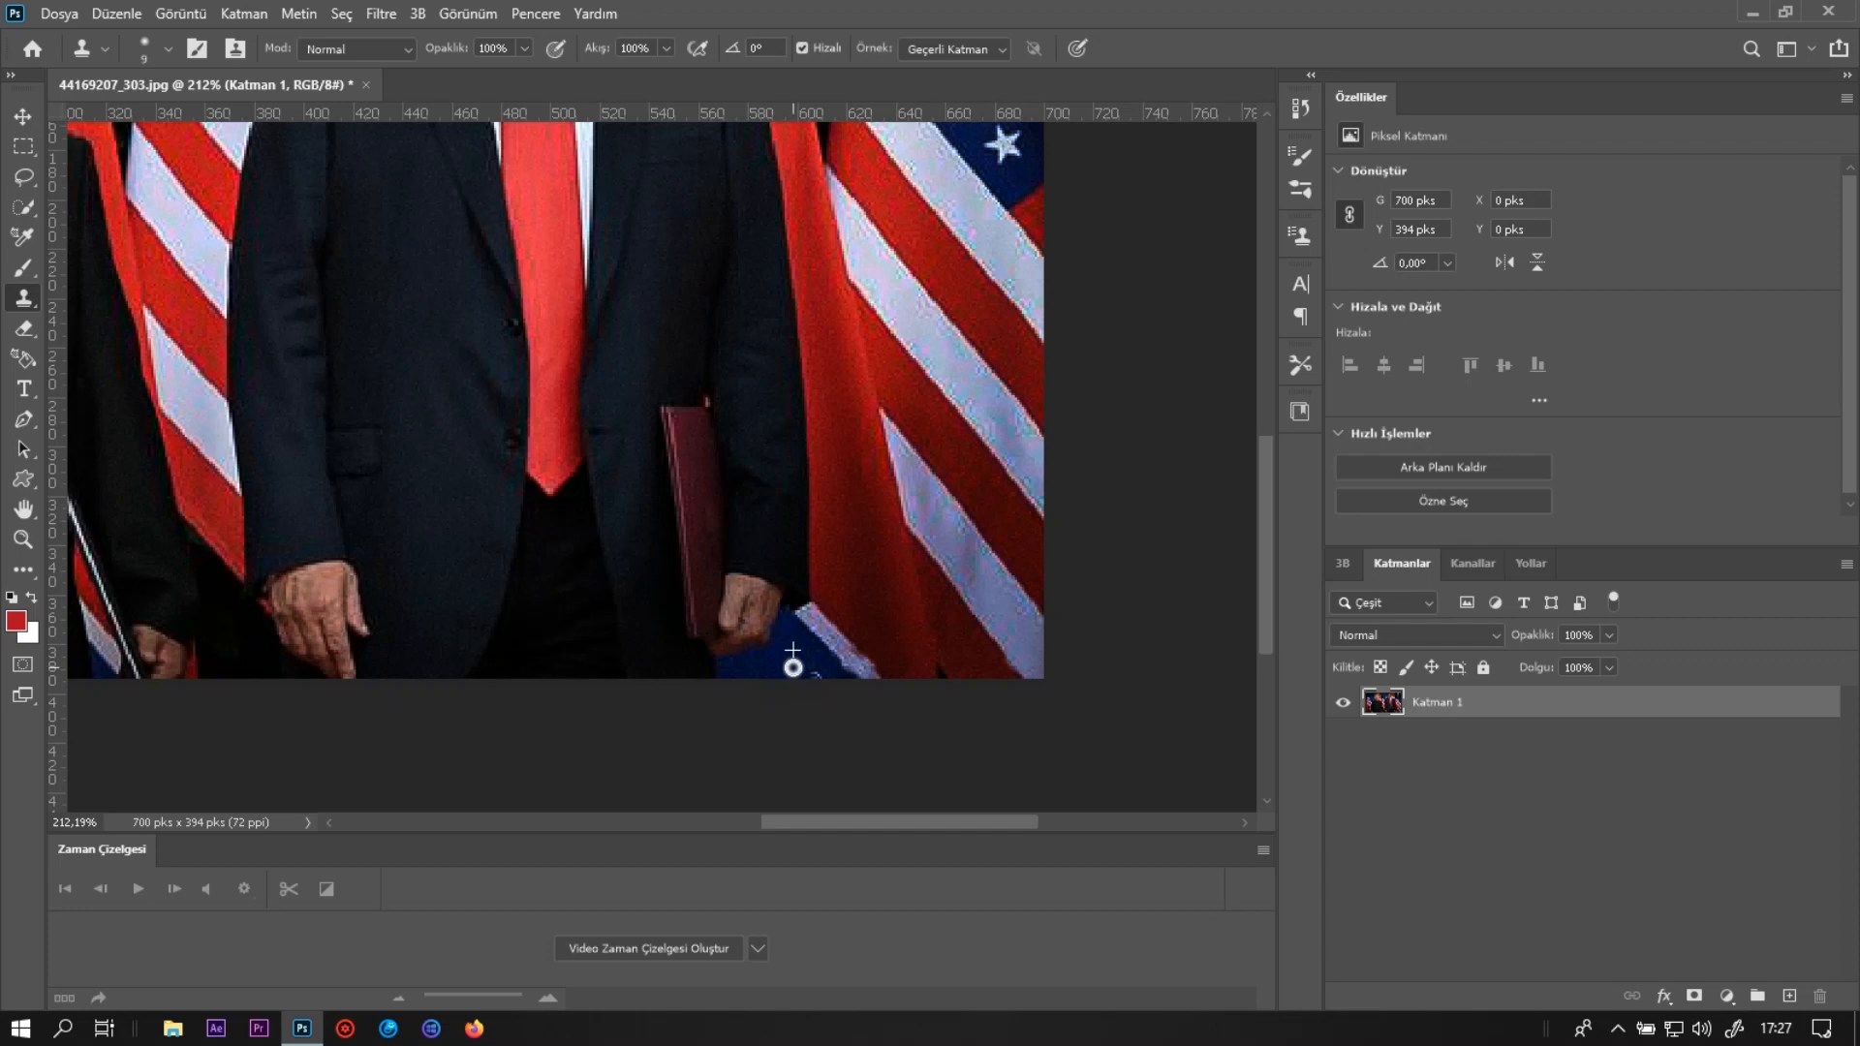
key(ctrl+0)
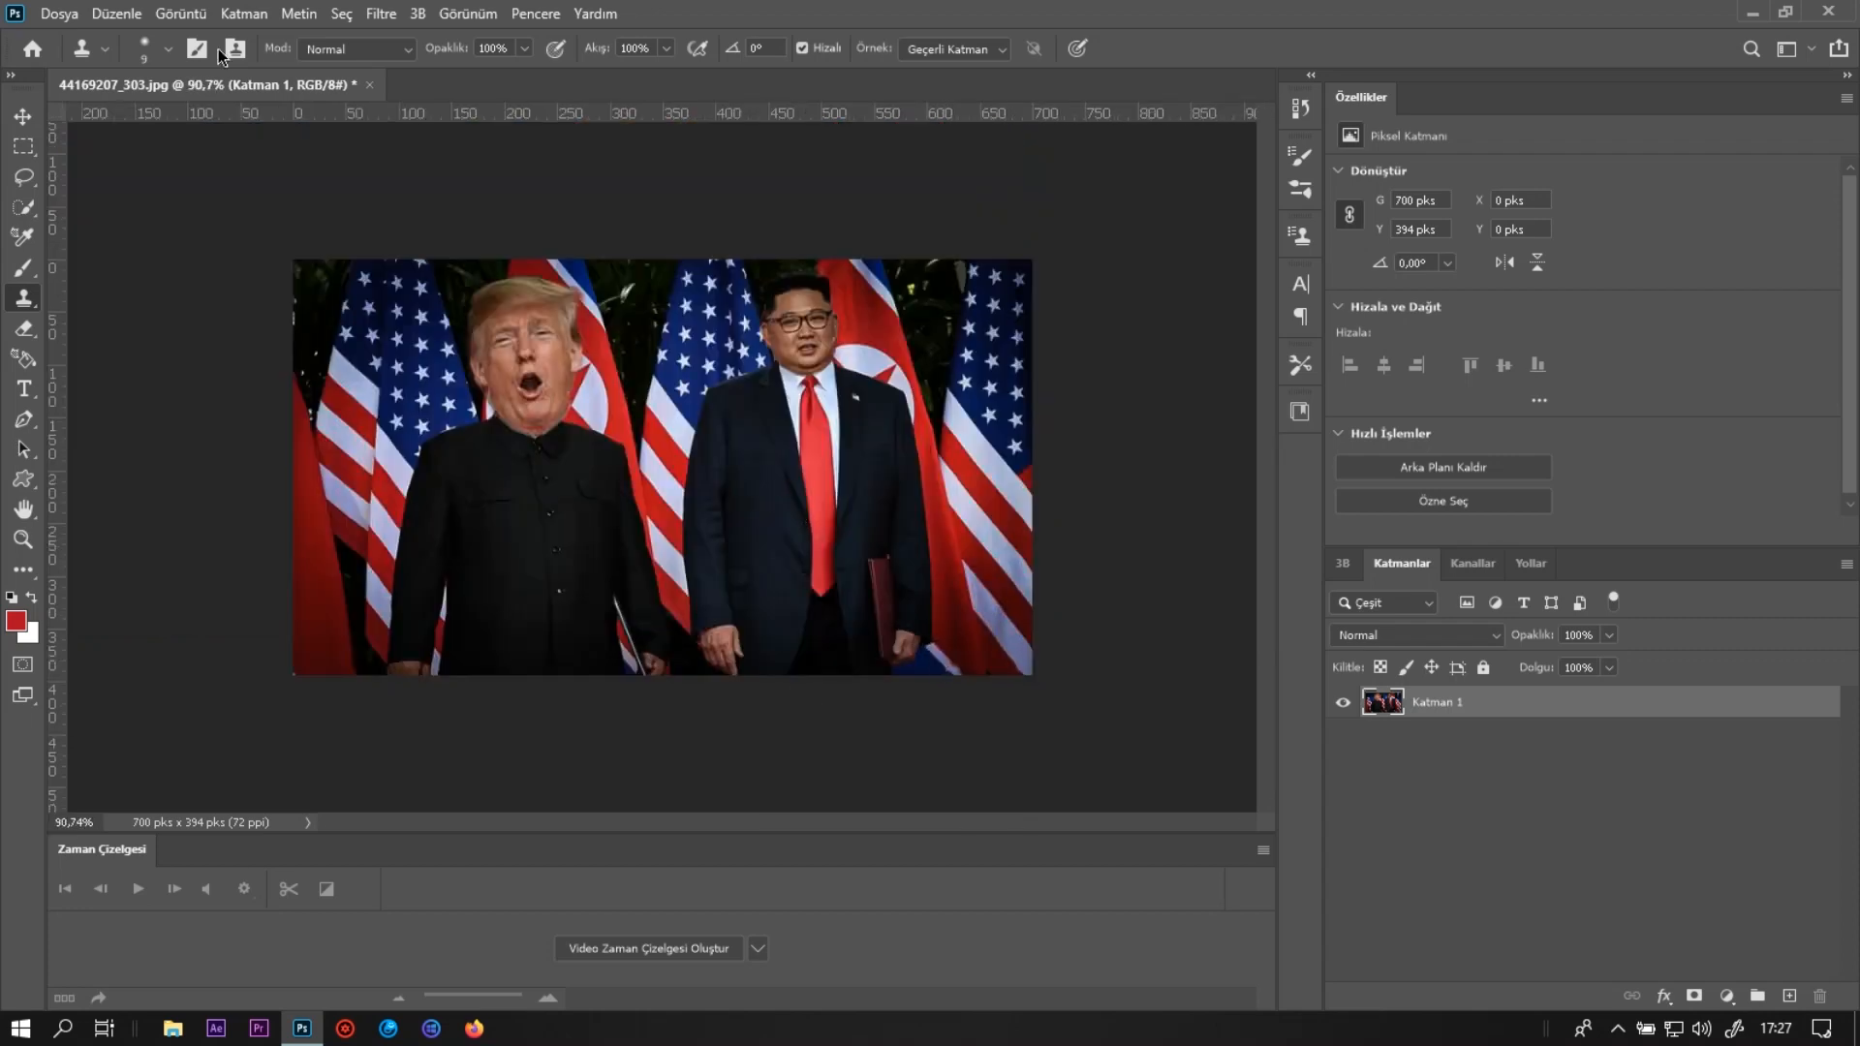
Resize the image proportionally to 1920 pixels wide and fit it in view.
click(181, 14)
click(266, 186)
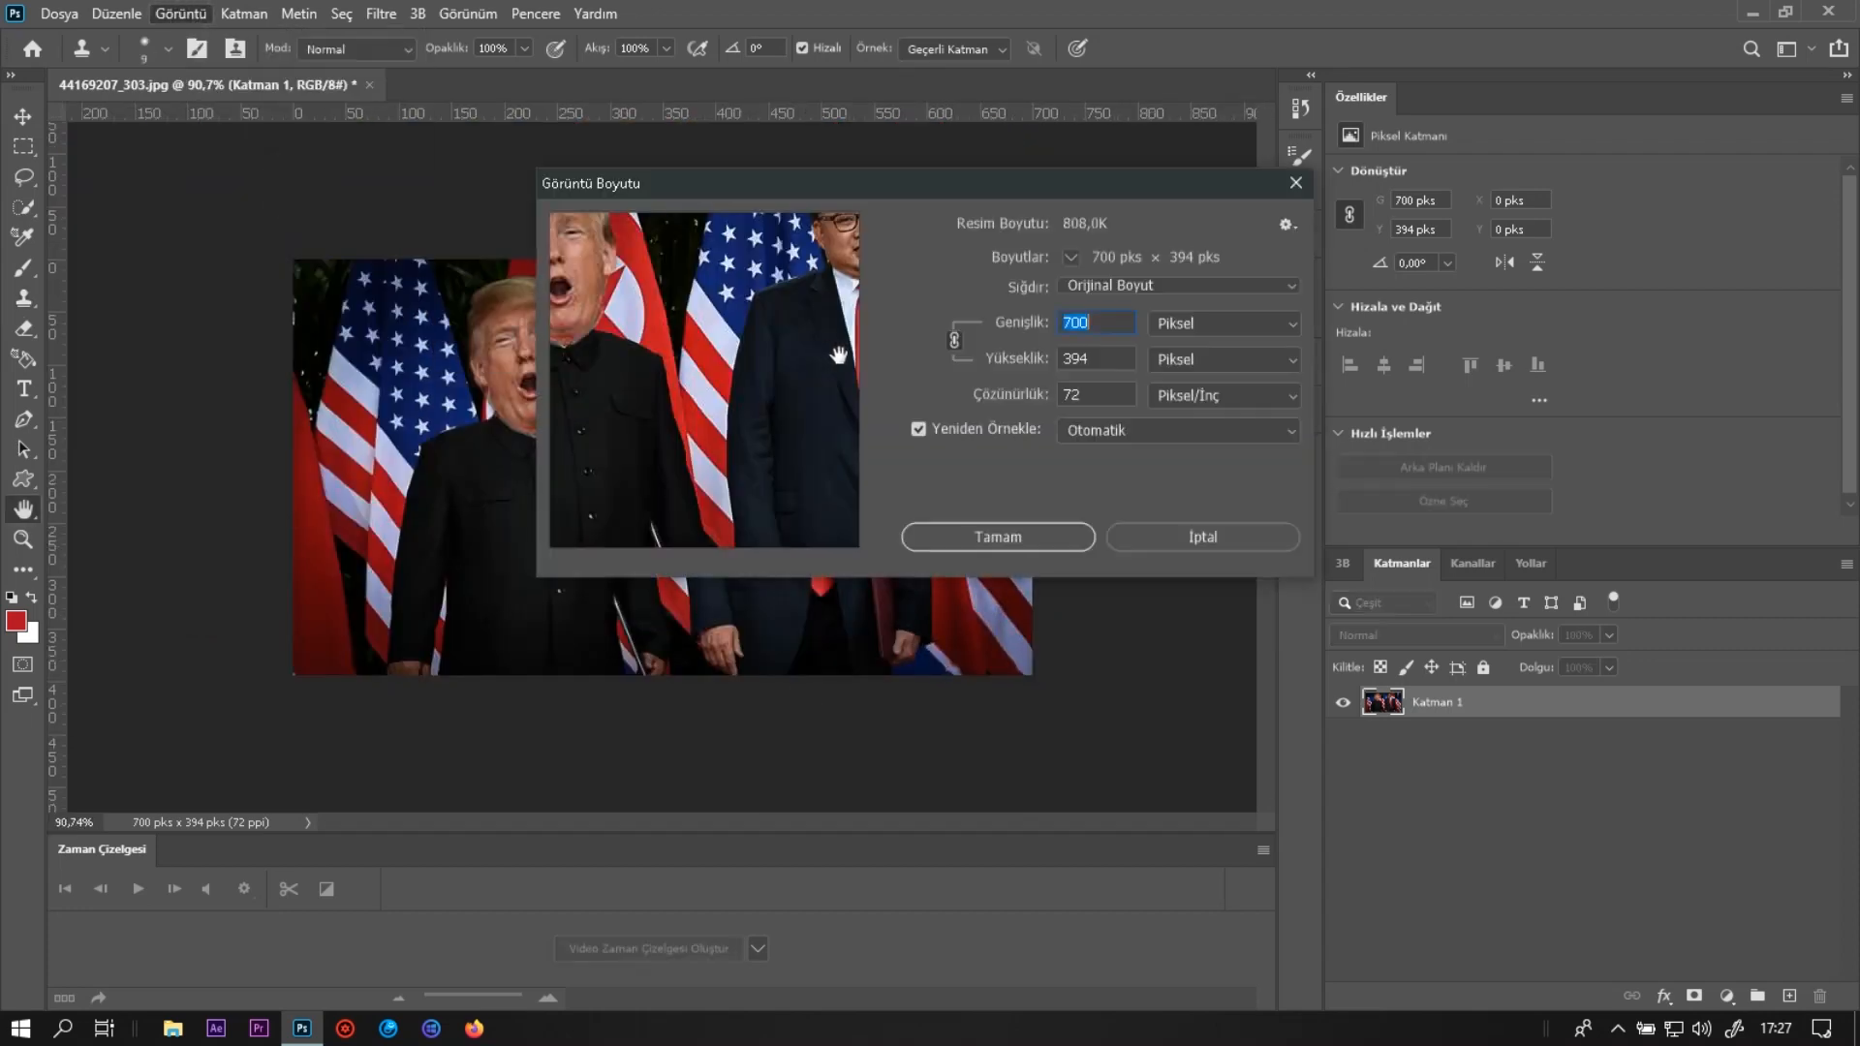
drag(975, 323, 1247, 347)
text(1920)
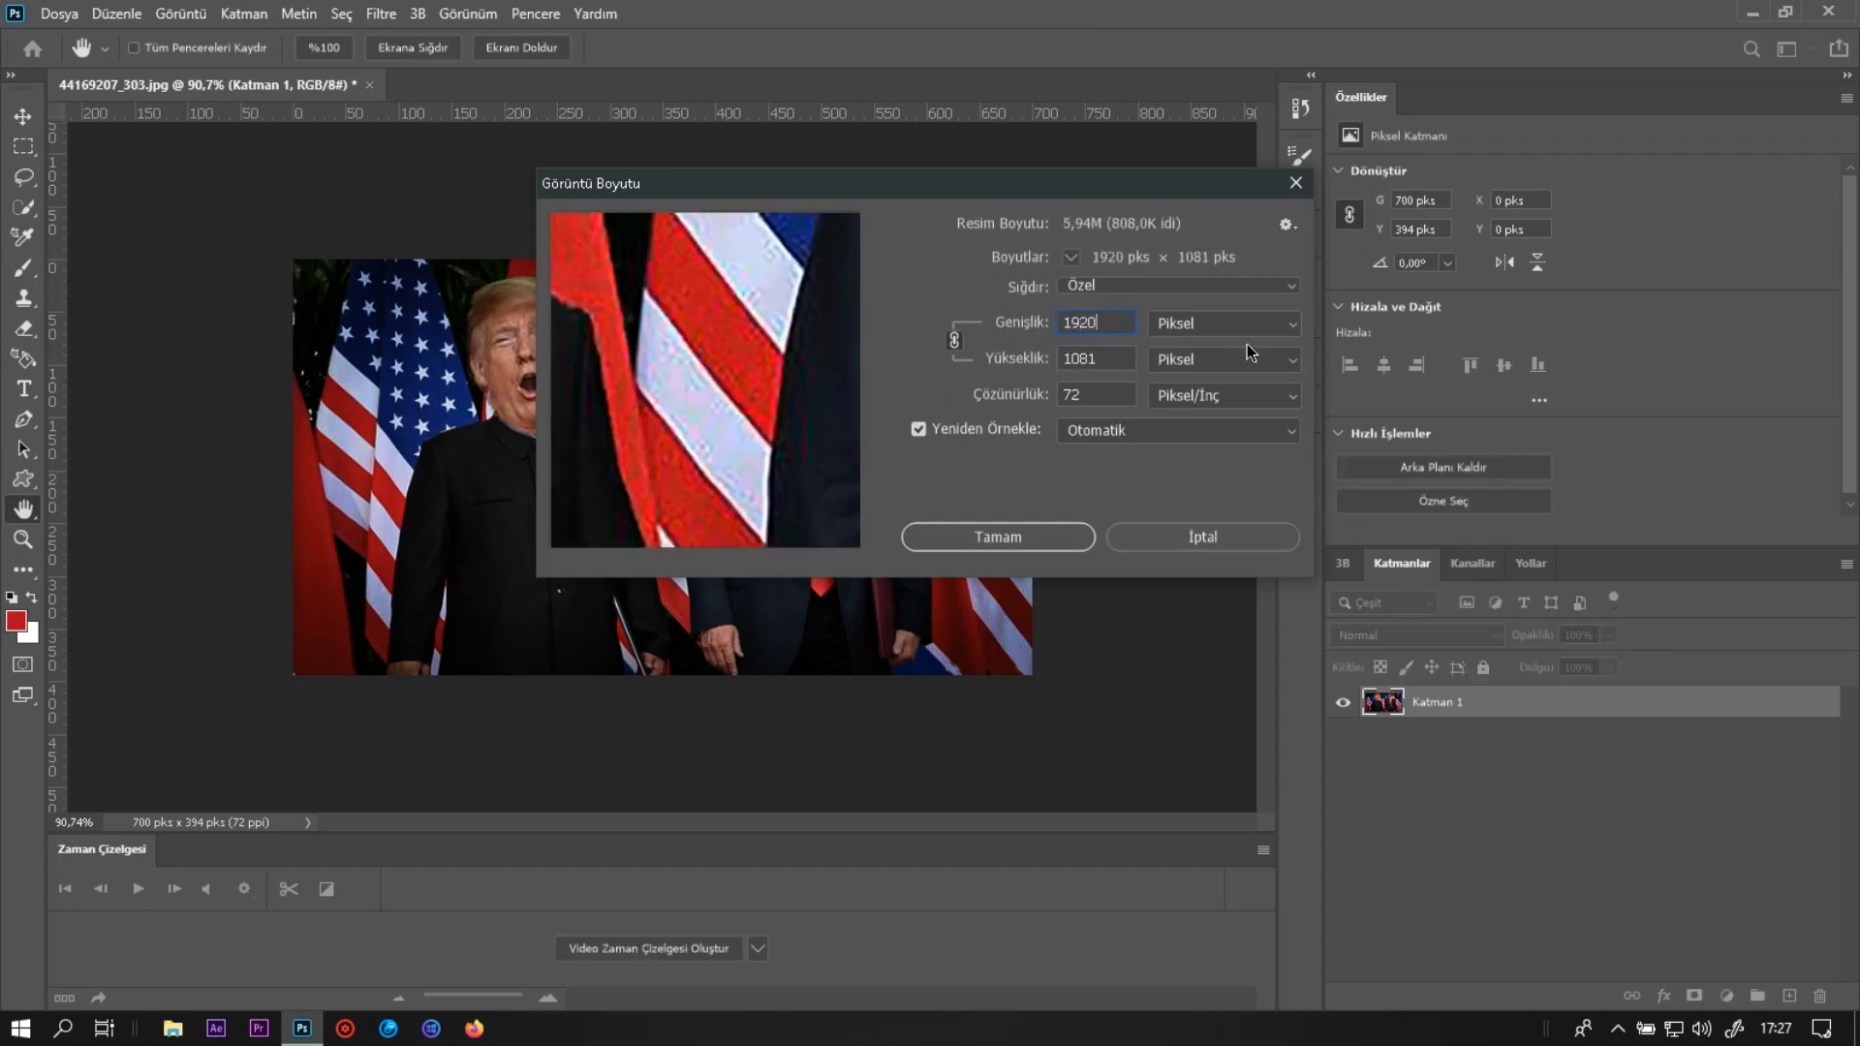
click(1055, 536)
key(s)
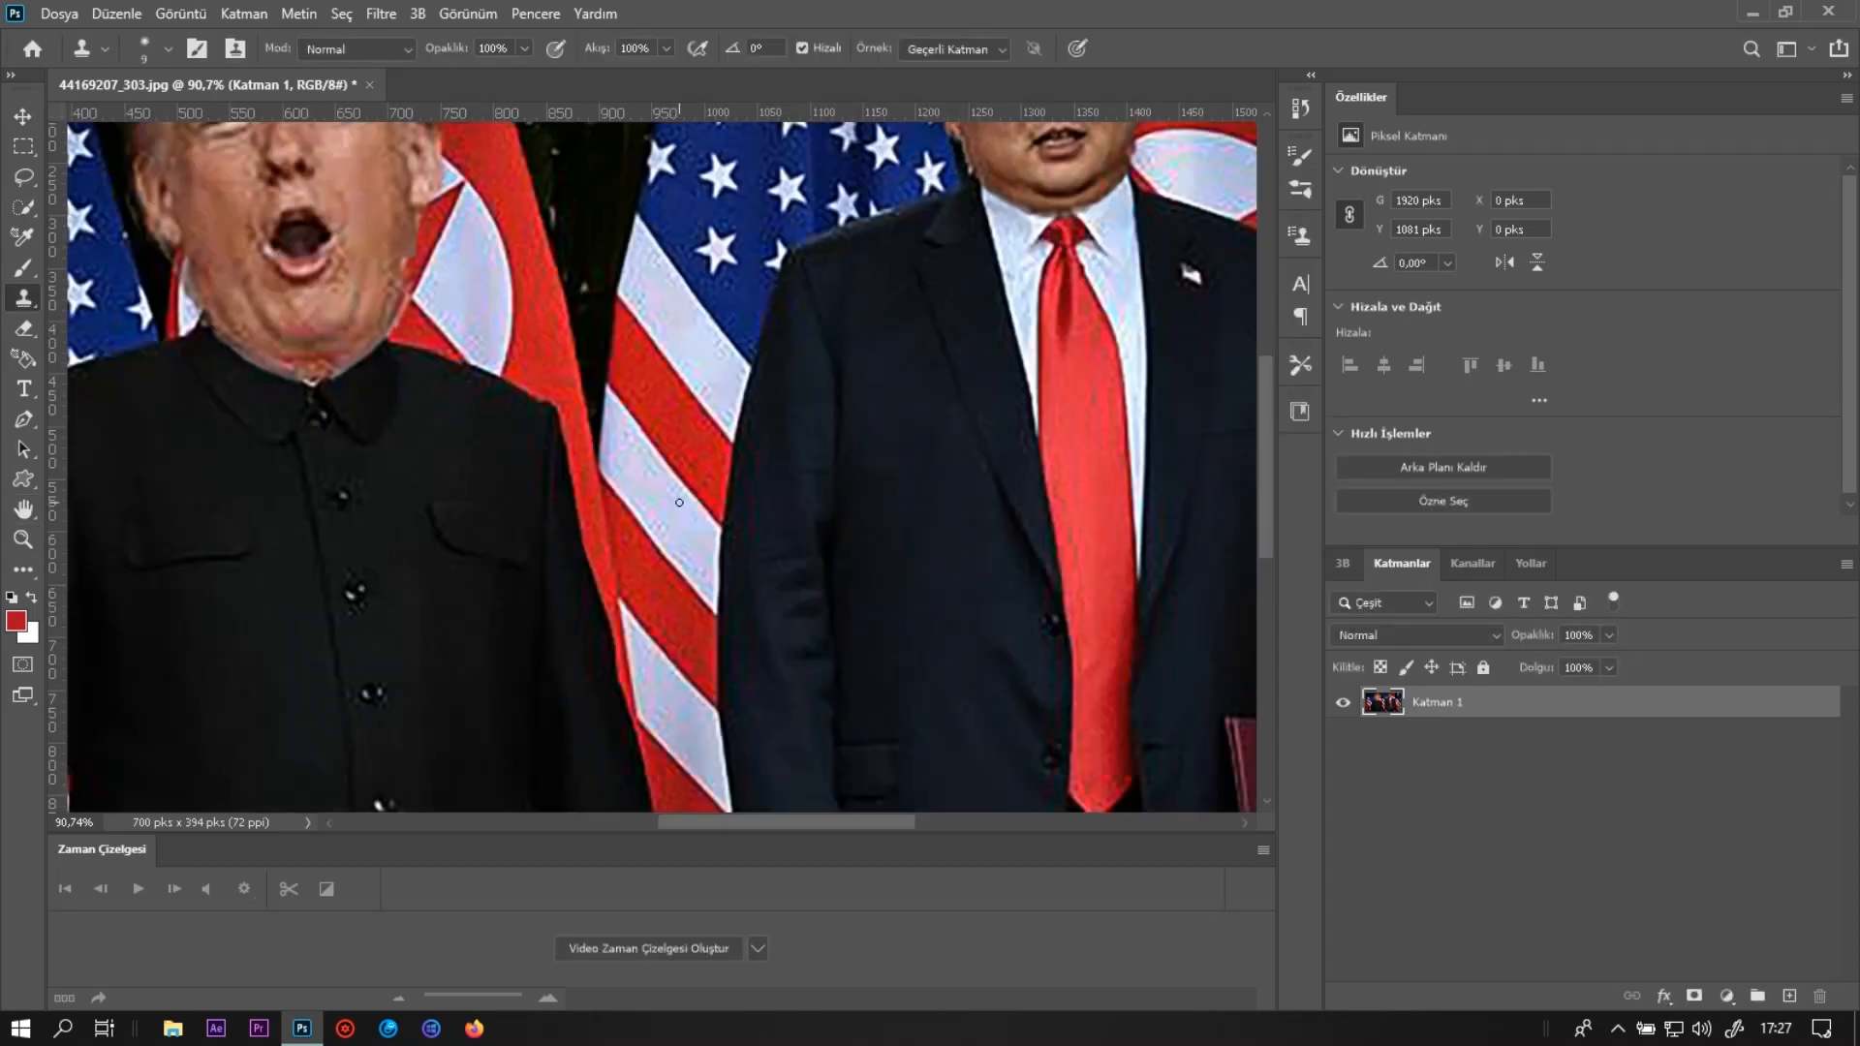
key(ctrl+0)
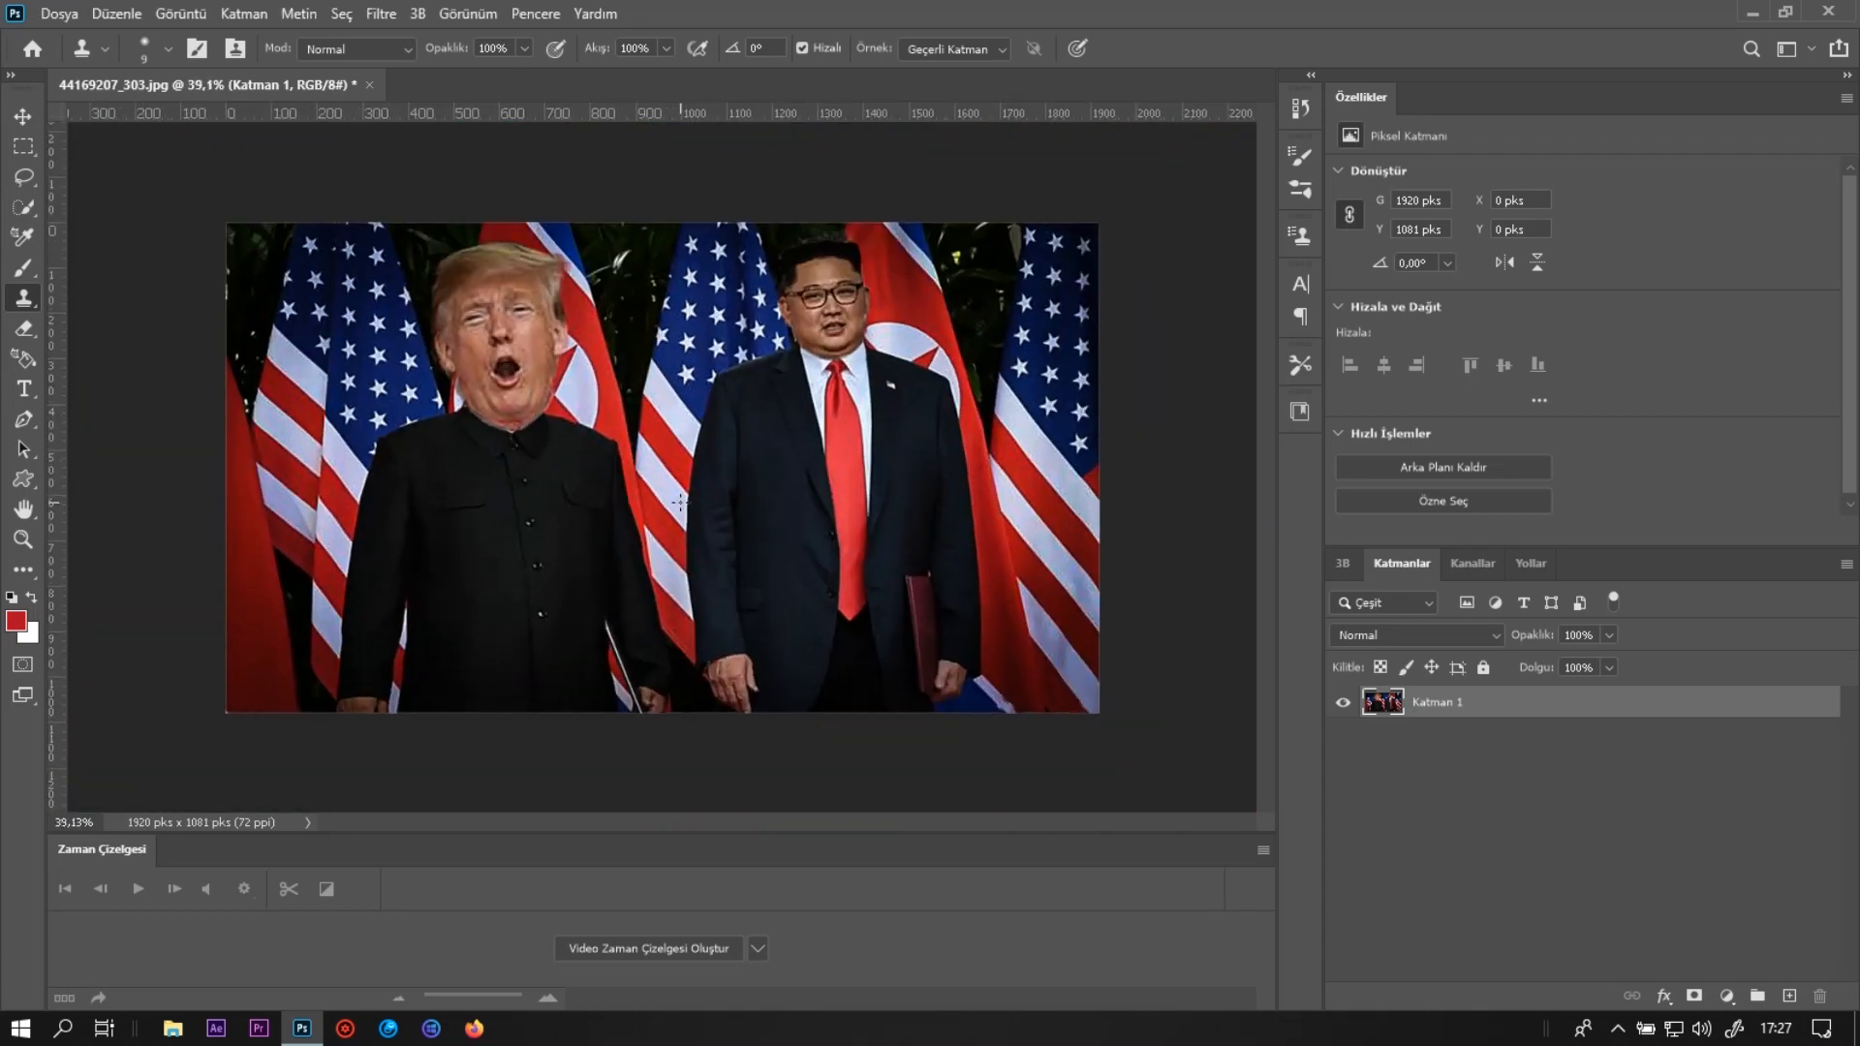